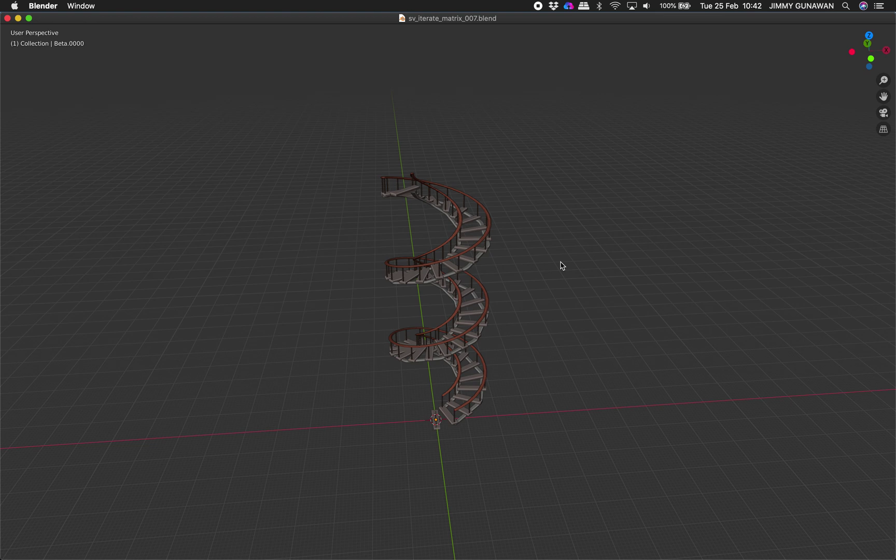
Examine the spiral staircase's steps, handrails and poles from several angles, both close up and from farther away
middle_click_drag(409, 306, 575, 302)
scroll(518, 316, "up", 5)
scroll(471, 317, "up", 2)
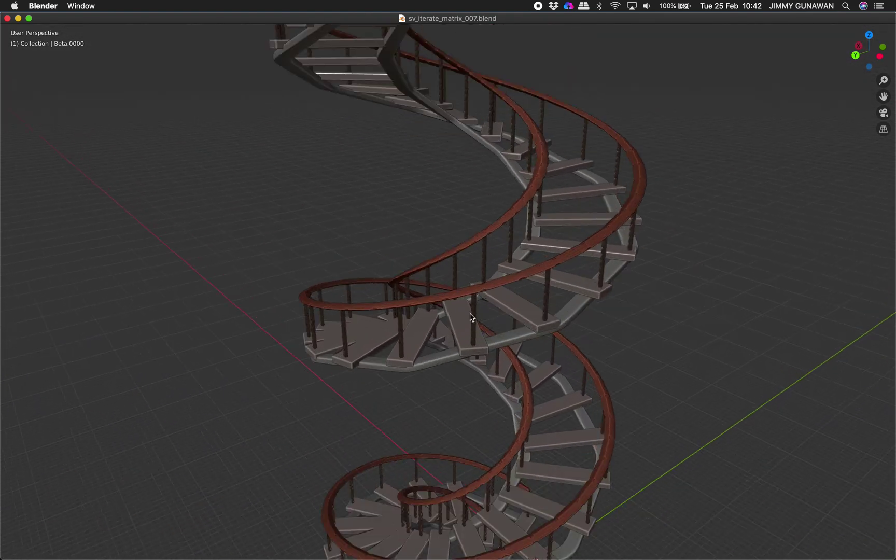
scroll(498, 363, "down", 2)
middle_click_drag(490, 300, 492, 329)
scroll(474, 318, "up", 6)
scroll(500, 332, "down", 4)
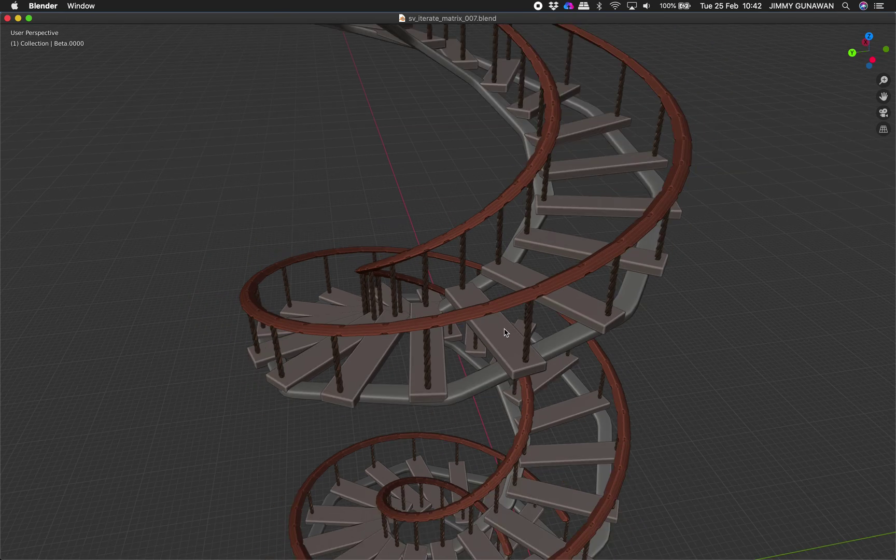
scroll(492, 314, "down", 3)
scroll(498, 306, "down", 2)
middle_click_drag(516, 316, 501, 344)
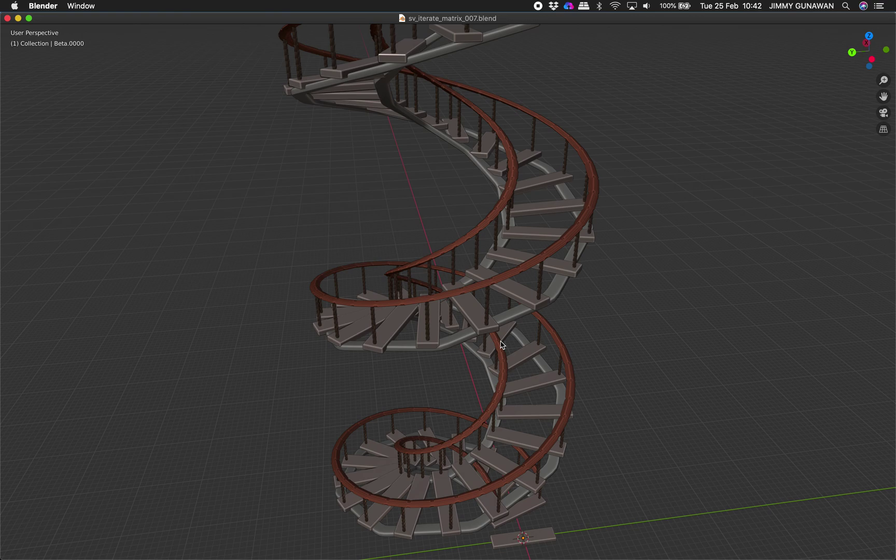
mouse_move(511, 289)
middle_mouse_down()
mouse_move(482, 288)
mouse_move(536, 296)
mouse_move(504, 285)
middle_mouse_up()
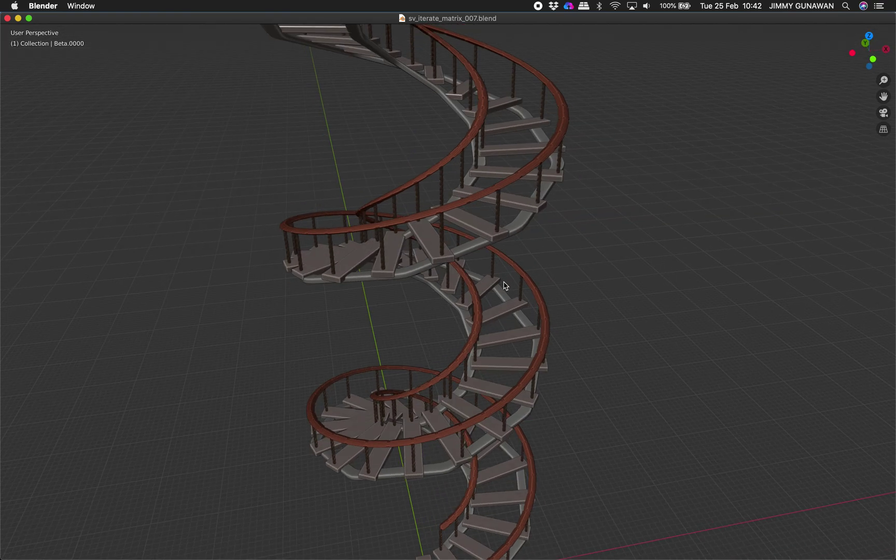
Restore the full interface layout and enlarge the node editor so the spiral_stair_like tree shows above the 3D view
key("ctrl+alt+space")
middle_click_drag(498, 302, 516, 283)
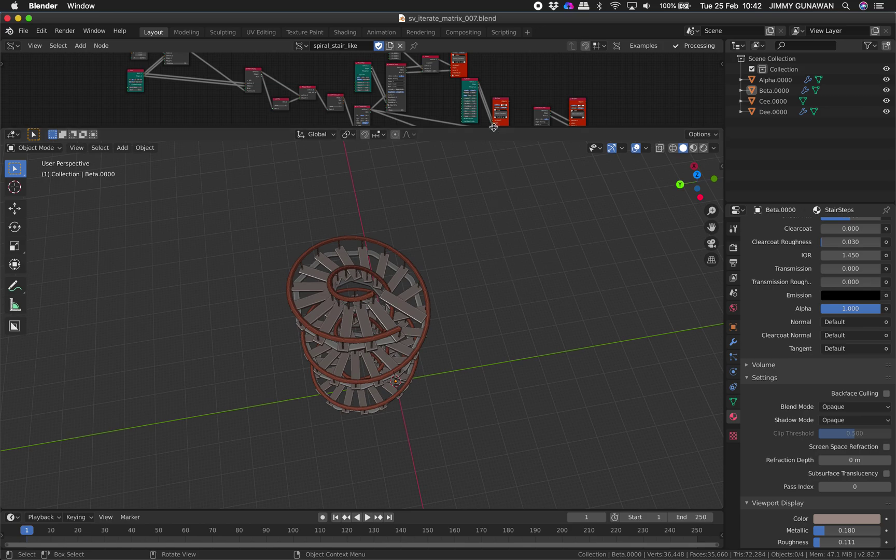
left_click_drag(494, 128, 500, 289)
middle_click_drag(413, 387, 474, 372)
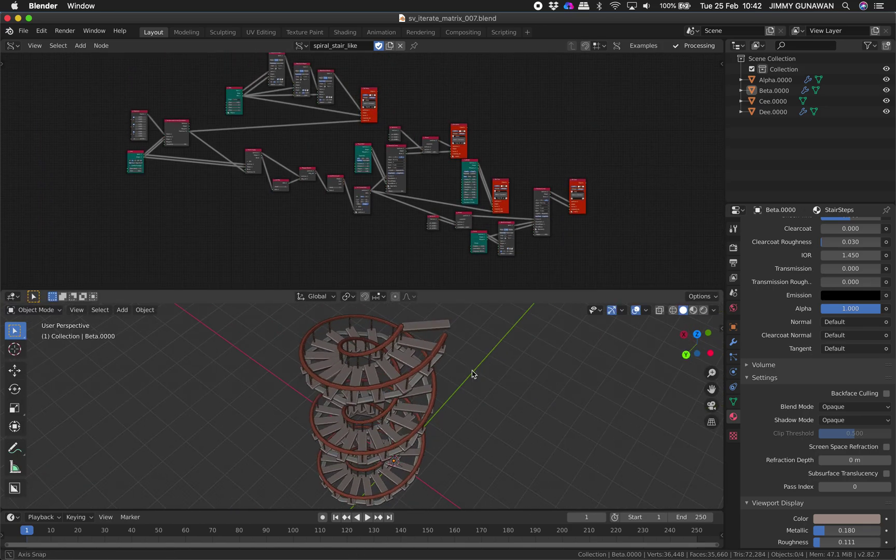
Inspect the rail poles and handrail in close-up, ending with the handrail selected and its modifiers displayed
scroll(474, 371, "up", 5)
left_click(444, 340)
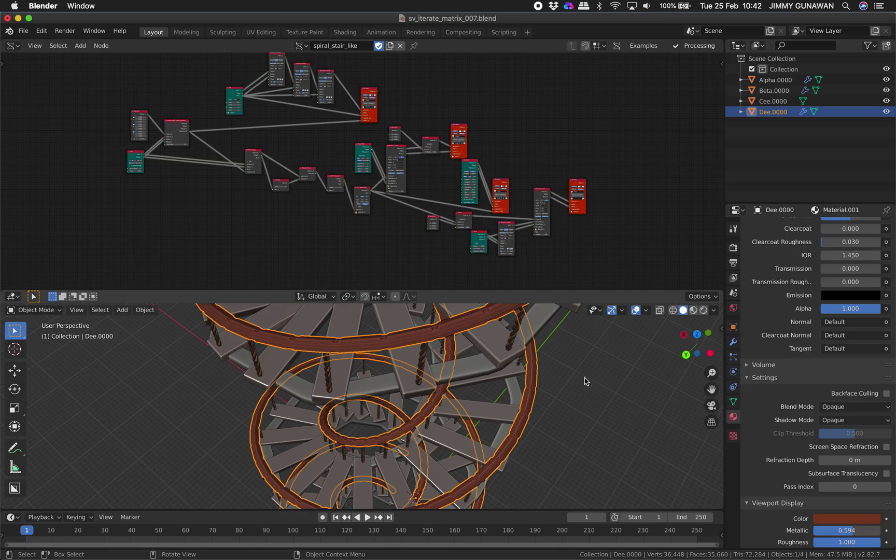
middle_click_drag(585, 381, 512, 358)
scroll(528, 379, "up", 4)
left_click(470, 351)
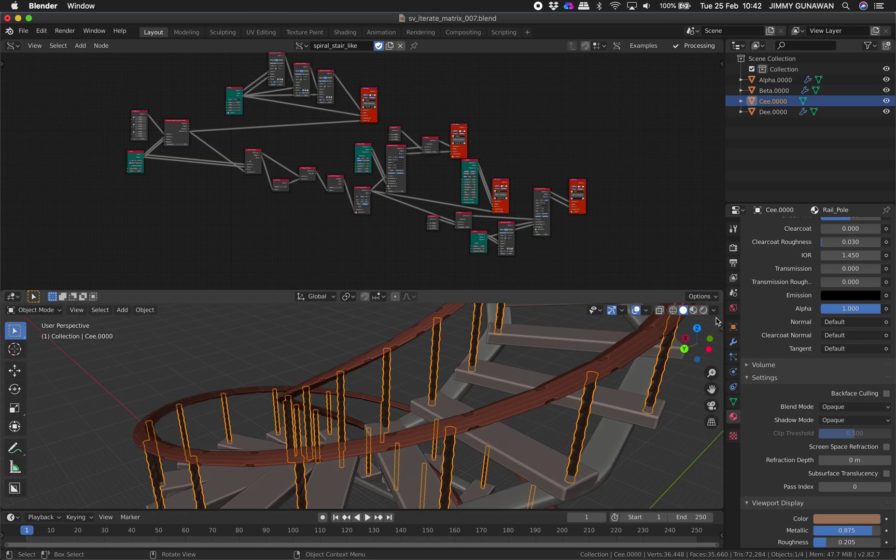
left_click(733, 342)
left_click(574, 383)
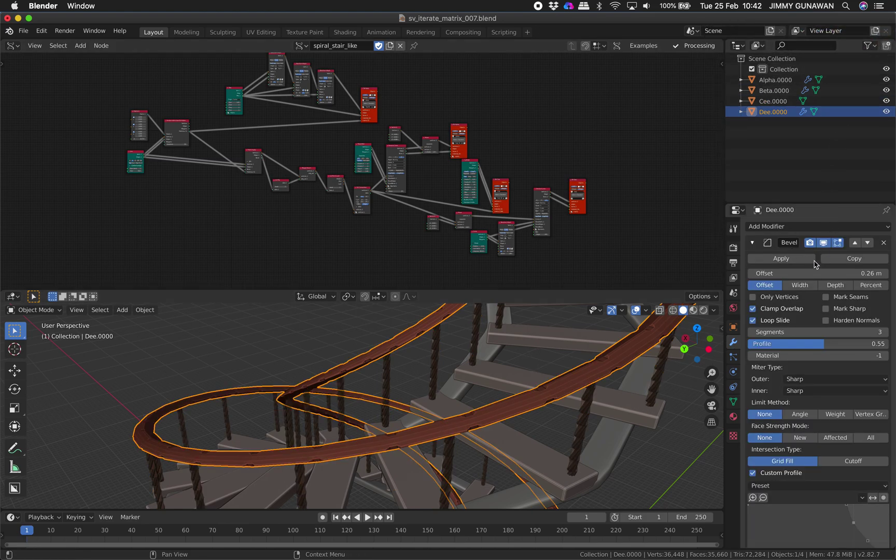
Widen the properties editor and examine the custom profile of the handrail's Bevel modifier
left_click_drag(726, 193, 698, 192)
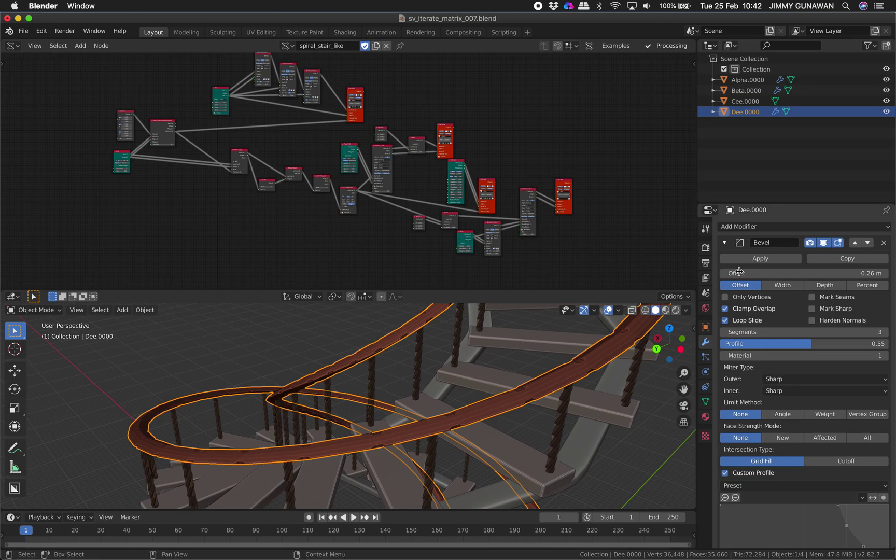
scroll(739, 271, "down", 3)
middle_click_drag(663, 439, 573, 434)
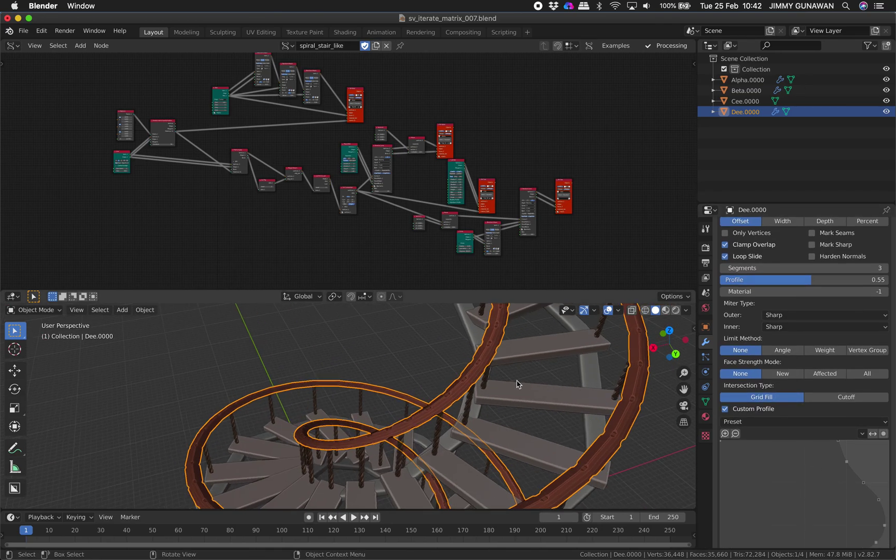
Check the Do Not Disturb setting in the notification centre and return to the Blender window
scroll(476, 366, "right", 3)
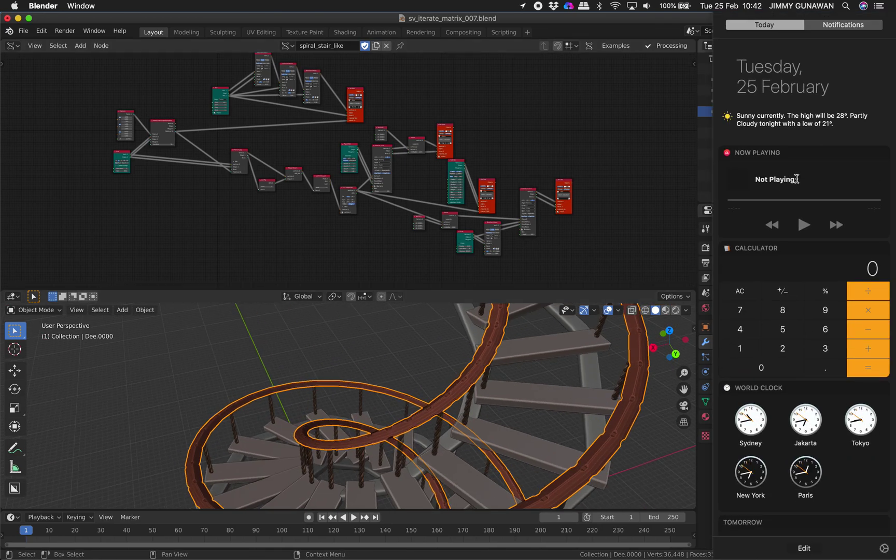
scroll(796, 156, "up", 3)
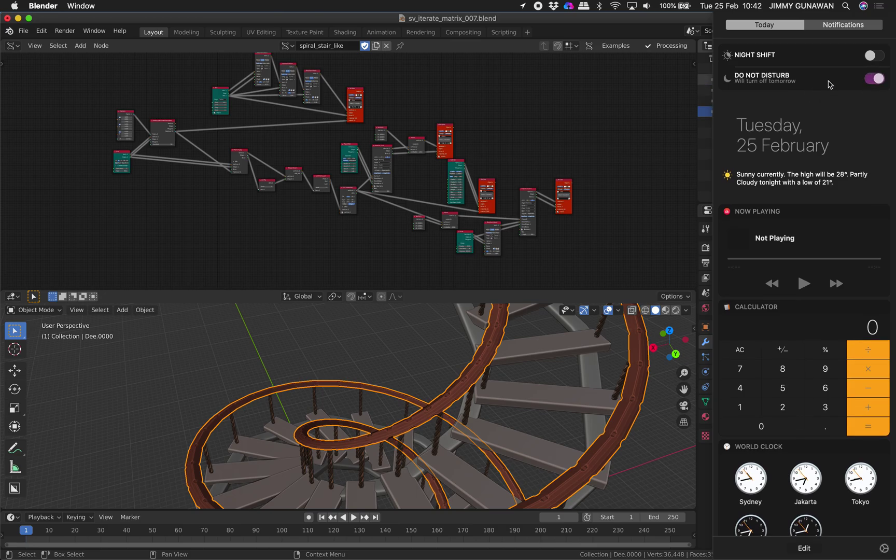
left_click(601, 105)
Enlarge the node editor further and frame the whole spiral_stair_like node tree, with more of the staircase in view below
middle_click_drag(507, 118, 519, 150)
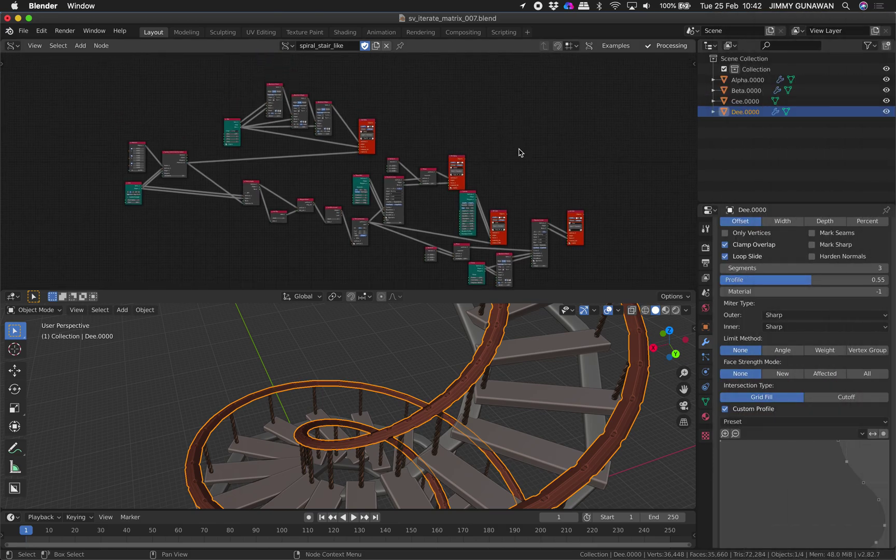
left_click_drag(571, 289, 573, 319)
scroll(503, 200, "up", 1)
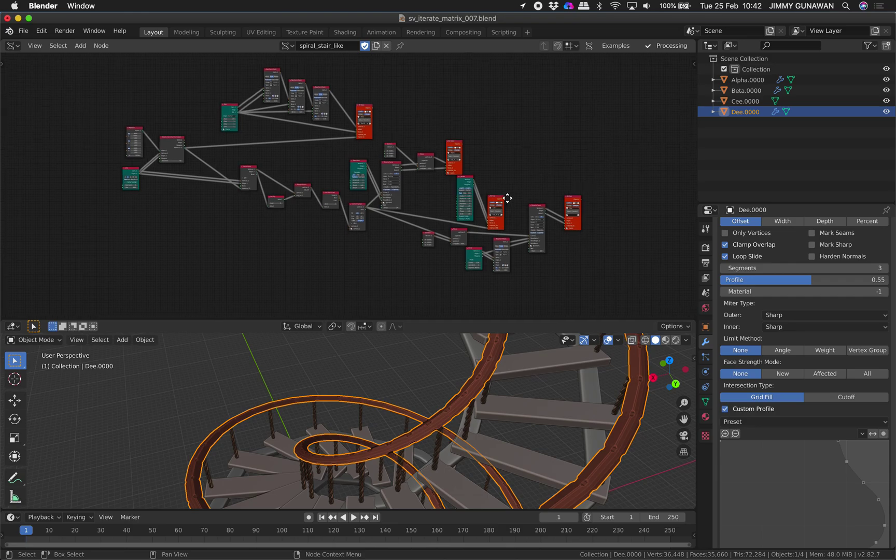
left_click_drag(484, 170, 491, 168)
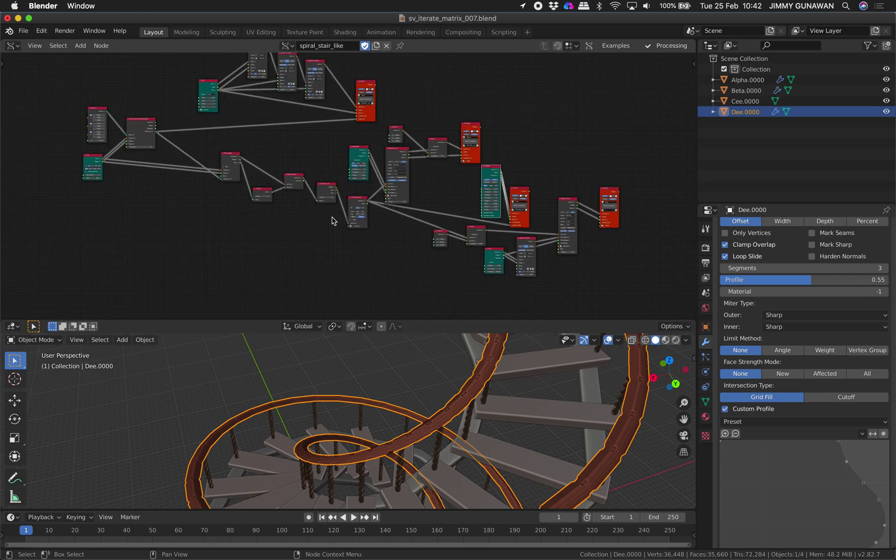
scroll(332, 221, "down", 1)
middle_click_drag(432, 394, 454, 405)
scroll(456, 377, "down", 3)
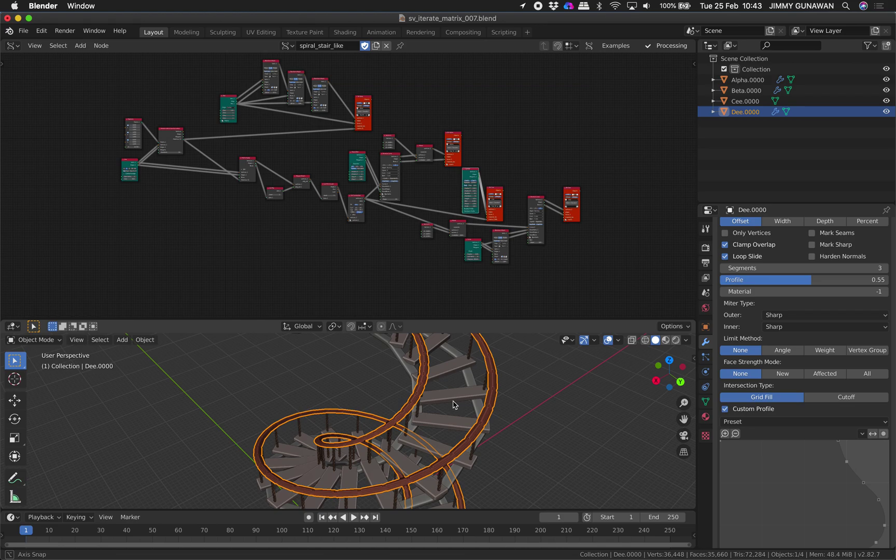
Select the Alpha, Beta, Cee and Dee objects one by one to identify each staircase part, finishing on Dee.0000
left_click(750, 102)
left_click(750, 91)
left_click(750, 82)
left_click(749, 92)
left_click(749, 102)
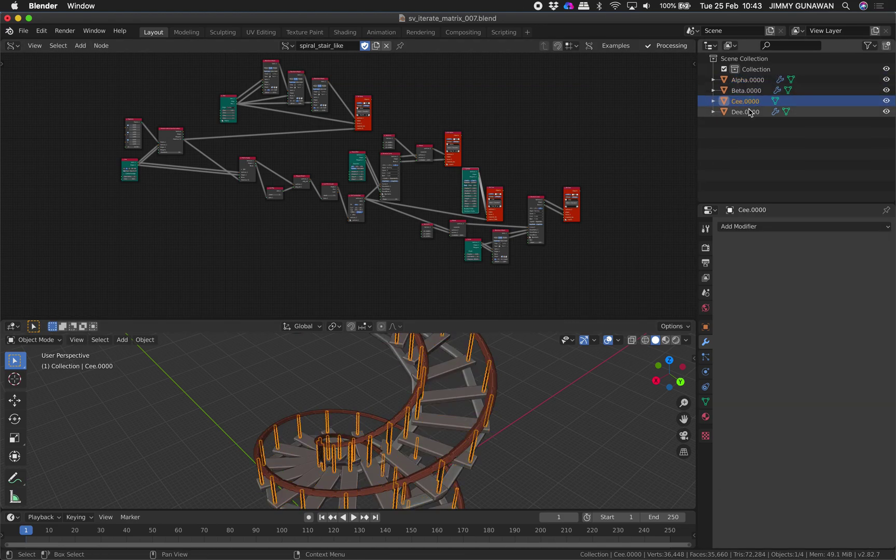
left_click(747, 112)
Spread the Matrix in, Line and Iterate matrix transformation nodes apart at the start of the node tree
scroll(220, 209, "up", 2)
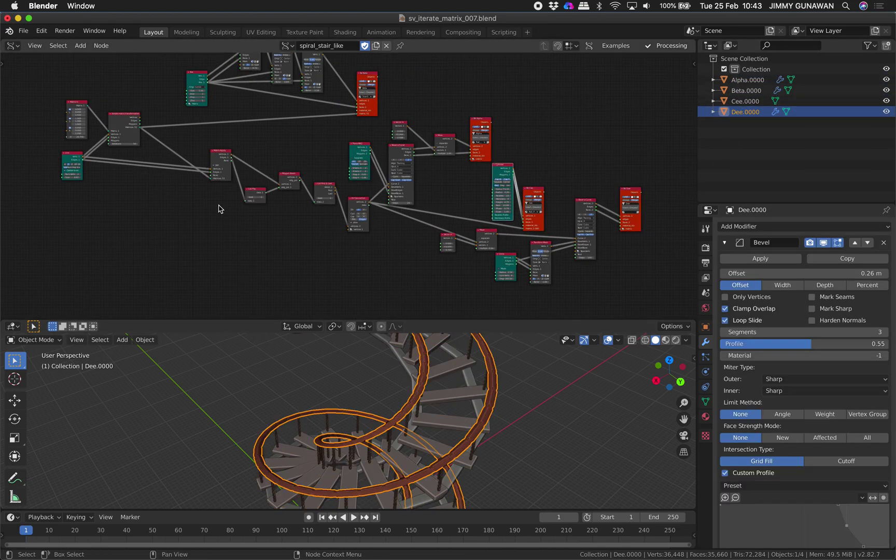
middle_click_drag(138, 157, 272, 167)
scroll(272, 167, "up", 3)
scroll(249, 141, "up", 1)
middle_click_drag(191, 103, 239, 124)
scroll(239, 124, "up", 3)
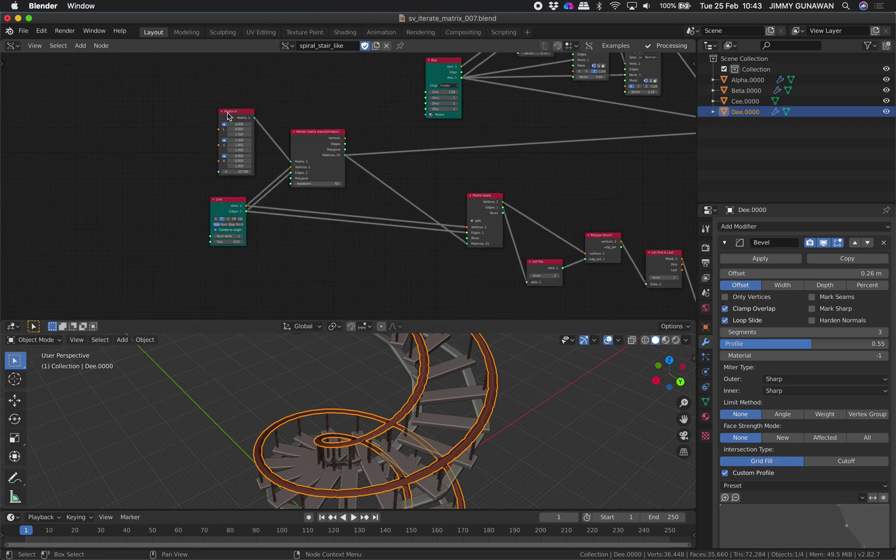
left_click_drag(228, 116, 181, 95)
left_click_drag(223, 200, 112, 203)
left_click_drag(316, 134, 277, 129)
Examine how the Iterate matrix transformation output feeds Matrix Apply and the BV Beta node with its Box and Transform Mesh chain
scroll(297, 127, "up", 2)
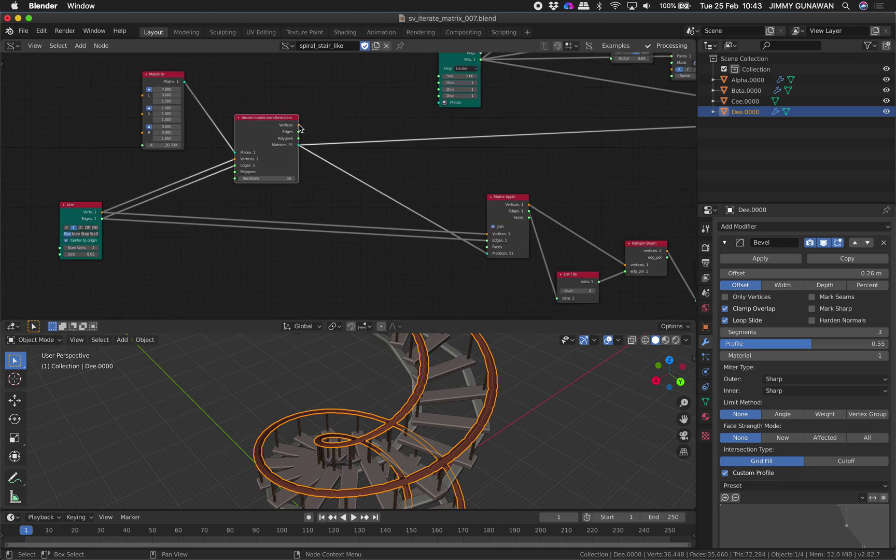
scroll(301, 129, "right", 10)
scroll(302, 182, "up", 4)
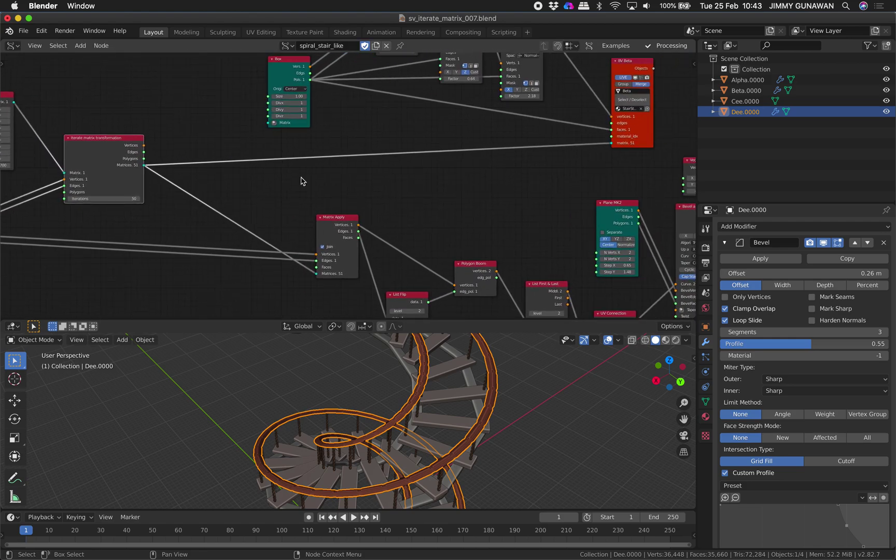
scroll(304, 224, "up", 5)
scroll(305, 224, "right", 5)
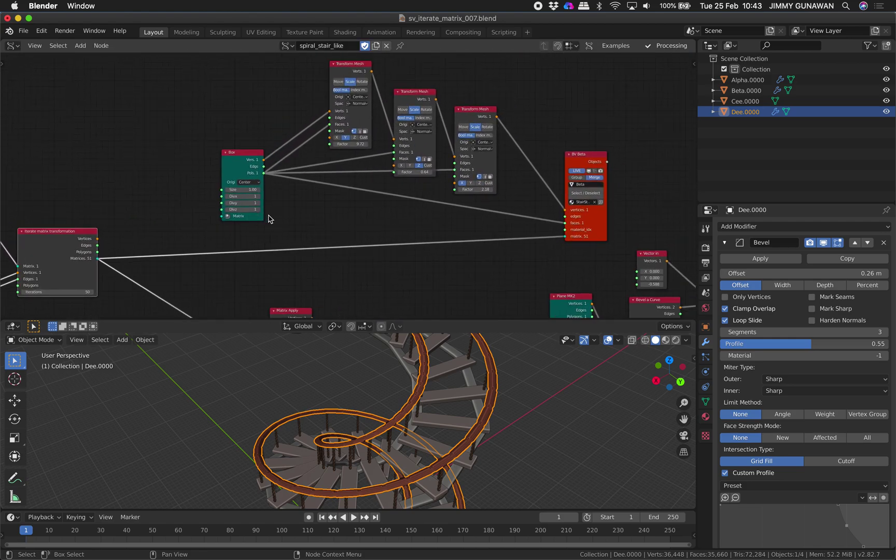
scroll(279, 199, "down", 8)
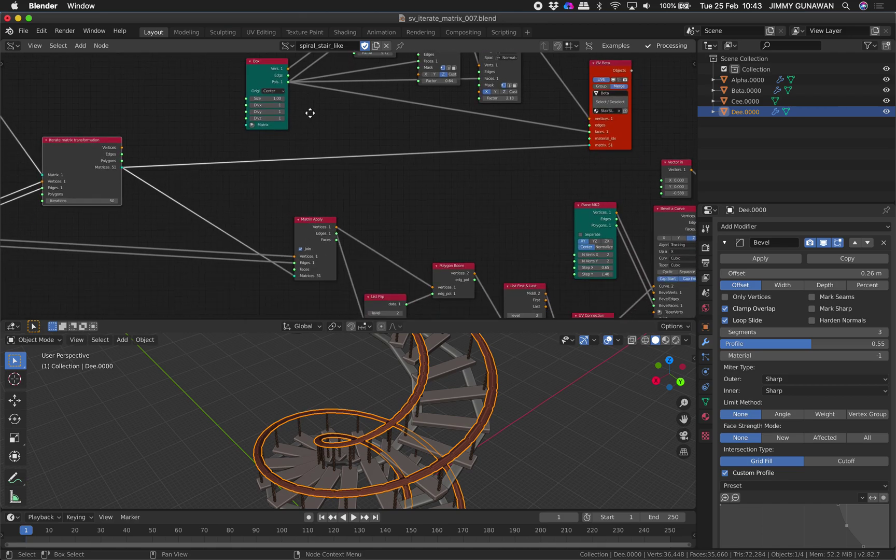
scroll(310, 114, "left", 15)
scroll(377, 119, "up", 2)
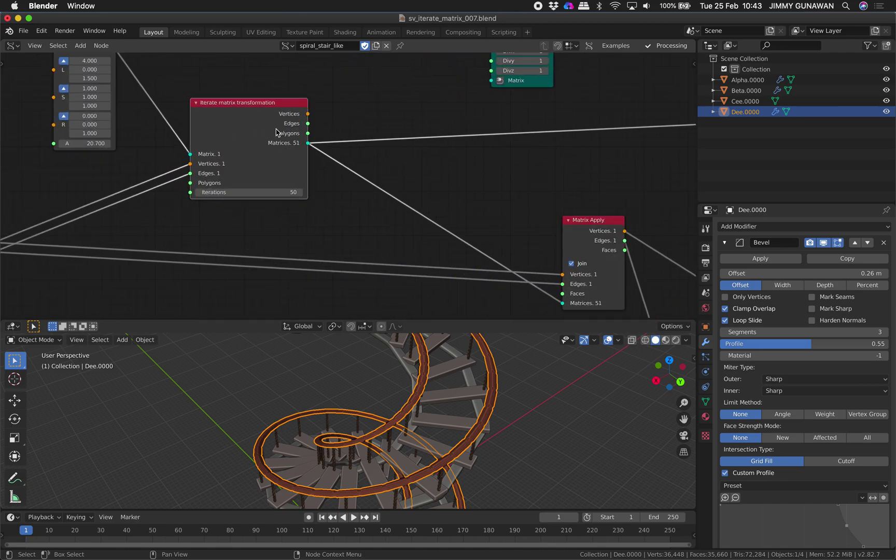
scroll(280, 134, "left", 3)
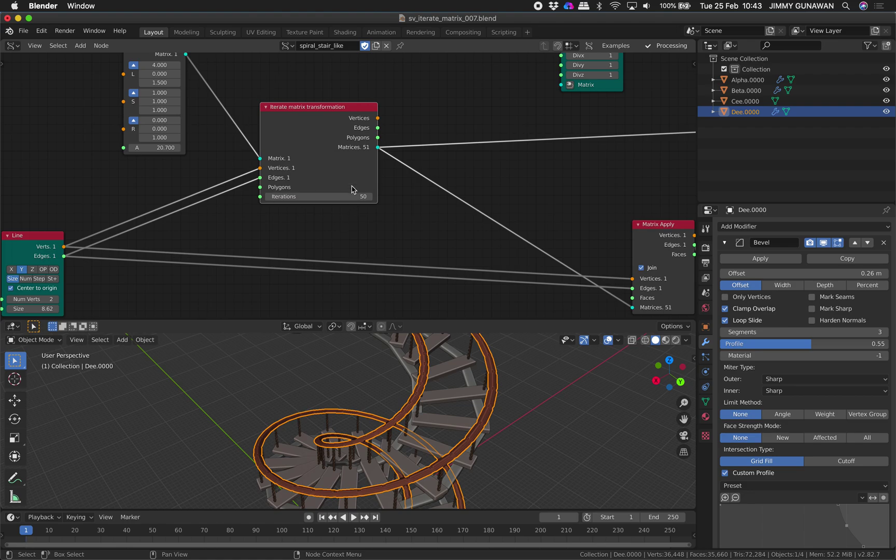
Regroup the Matrix in and Line nodes closely in front of the Iterate matrix transformation node
middle_click_drag(410, 189, 420, 166)
scroll(410, 166, "down", 2)
middle_click_drag(342, 178, 366, 223)
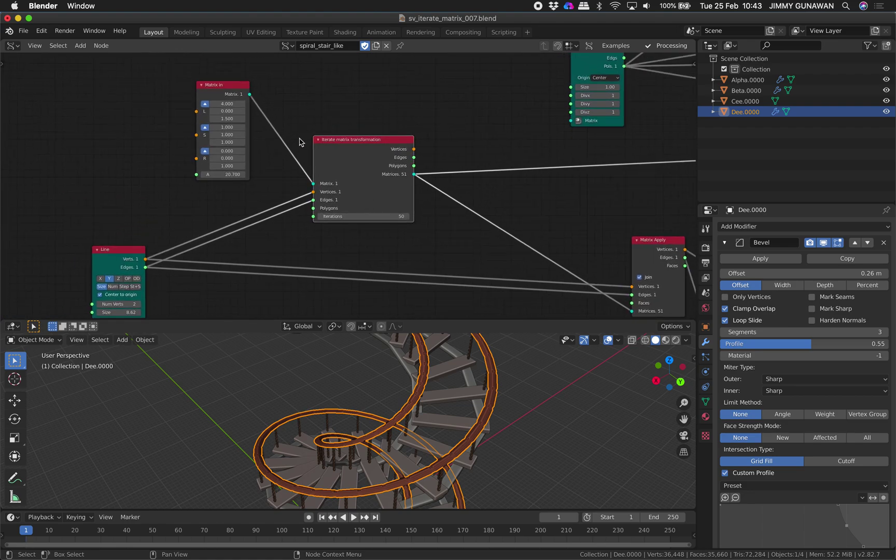
left_click_drag(224, 102, 206, 95)
left_click_drag(138, 251, 209, 226)
left_click_drag(355, 168, 323, 149)
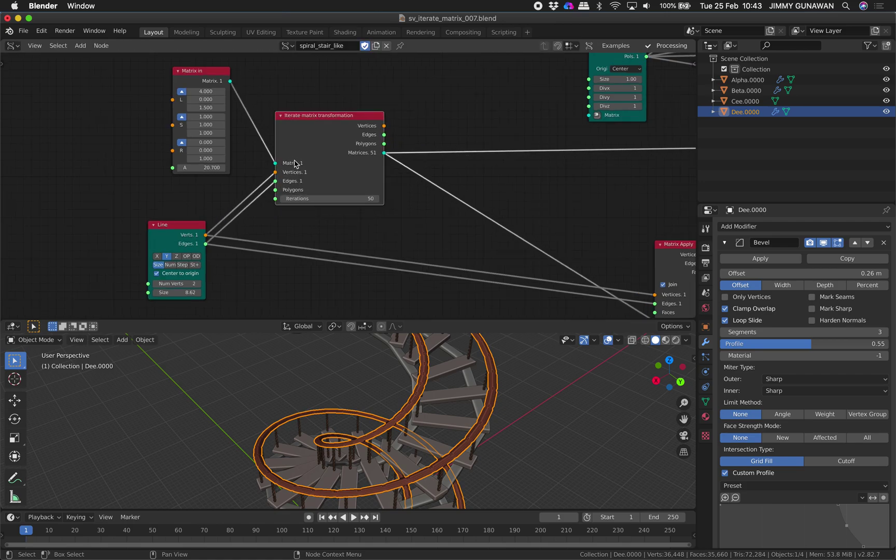
Move the Matrix Apply node close to Iterate matrix transformation and shift List Flip slightly toward it
scroll(249, 187, "up", 1)
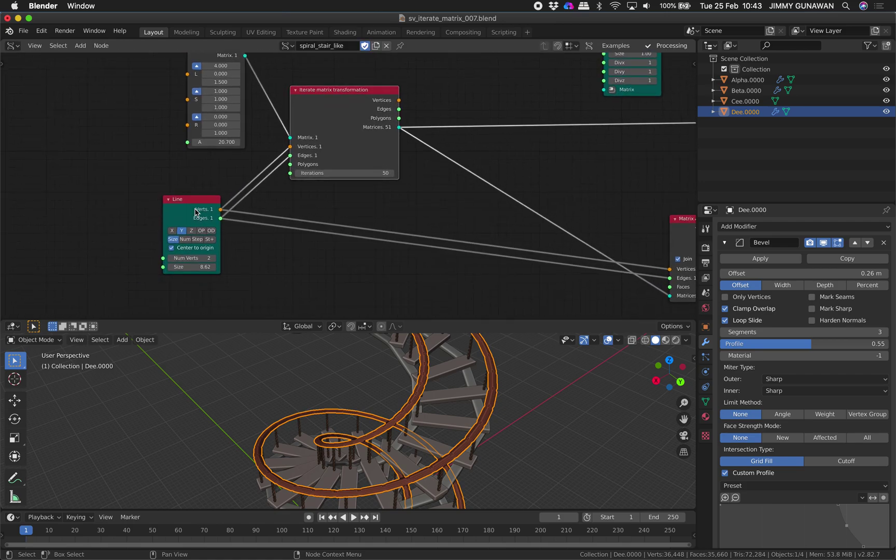
scroll(196, 212, "down", 3)
left_click_drag(456, 202, 331, 177)
left_click_drag(501, 257, 473, 255)
middle_click_drag(444, 249, 437, 250)
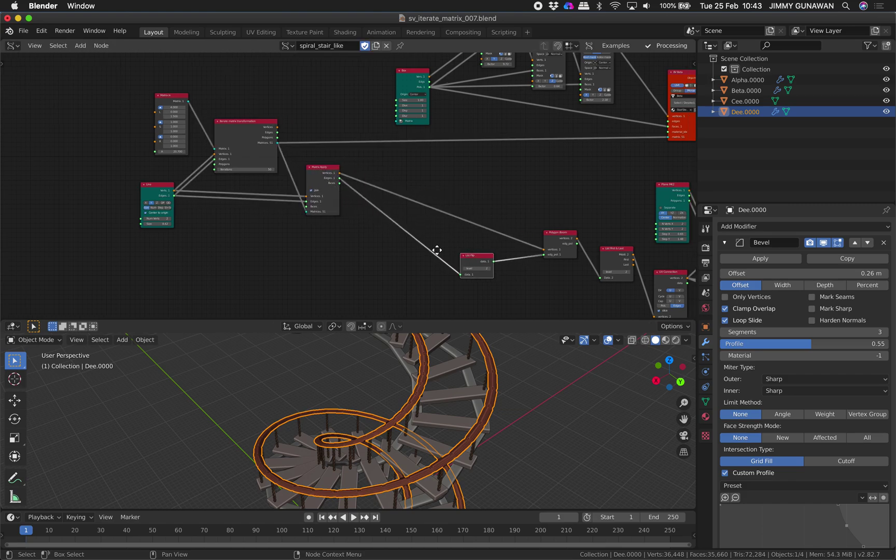
Bring the Polygon Boom, List Flip and List First & Last nodes closer together after Matrix Apply
scroll(437, 250, "right", 3)
left_click_drag(488, 224, 433, 200)
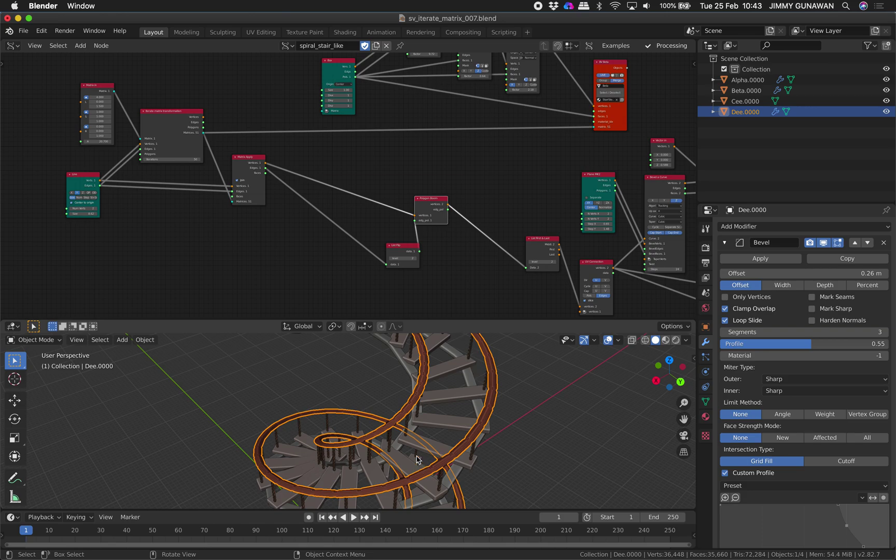
left_click_drag(424, 208, 398, 192)
left_click_drag(396, 246, 327, 204)
left_click_drag(404, 187, 371, 174)
left_click_drag(534, 239, 416, 191)
Place the UV Connection node just after List First & Last and move Plane MK2 up and closer to the chain
scroll(446, 207, "up", 1)
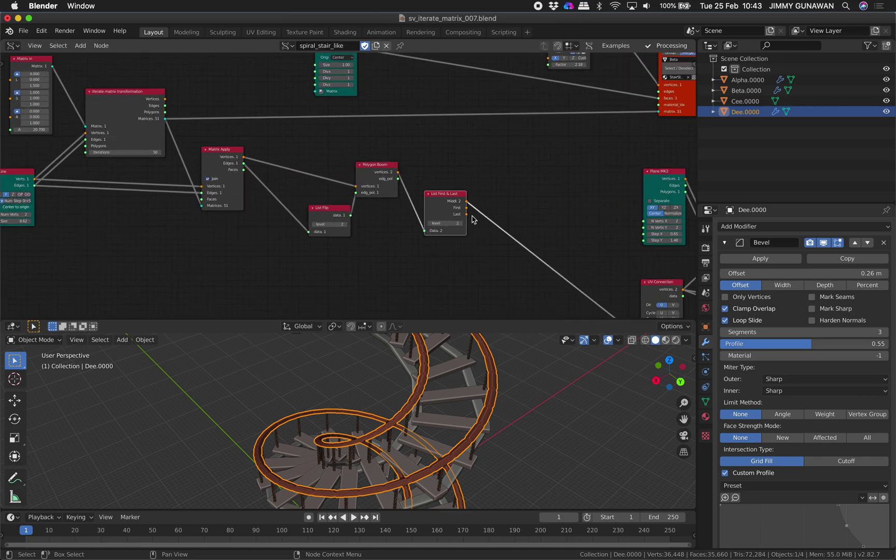
scroll(493, 223, "right", 4)
left_click_drag(539, 235, 414, 169)
scroll(415, 170, "up", 2)
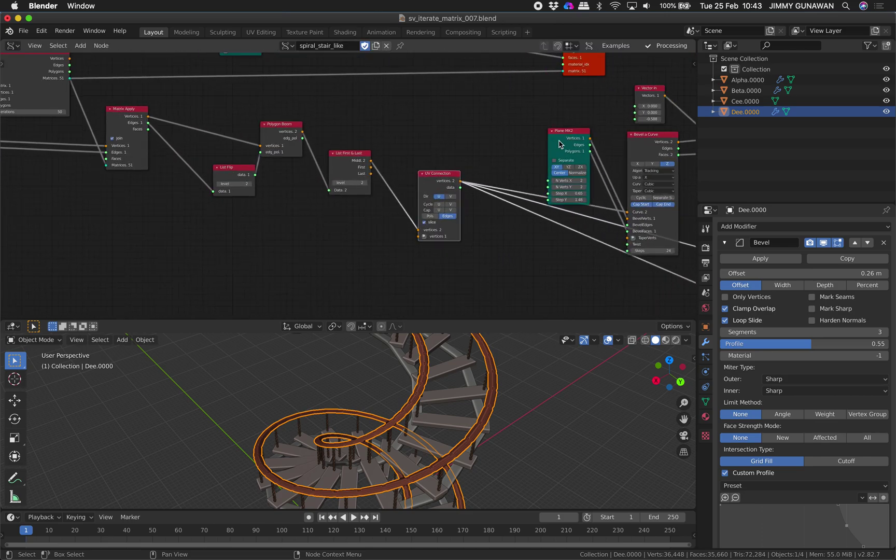
left_click_drag(558, 140, 506, 103)
middle_click_drag(458, 138, 524, 151)
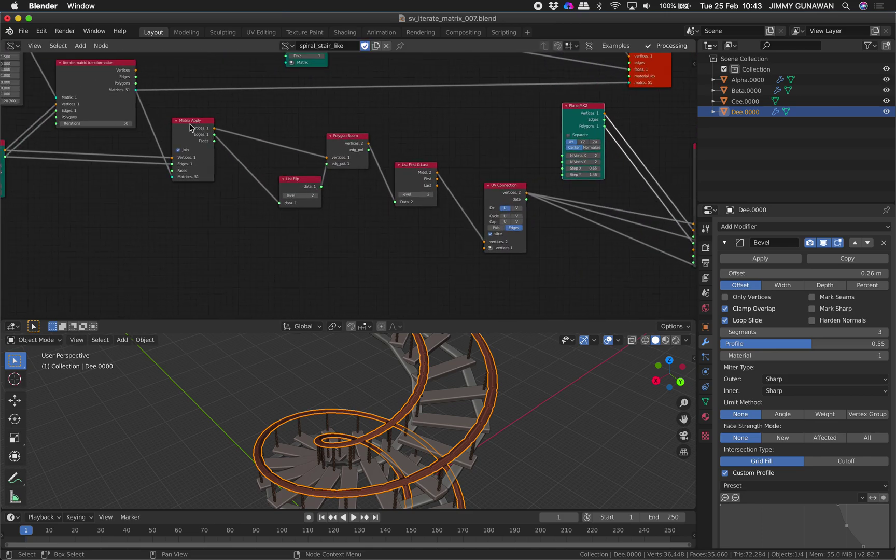
Shift Matrix Apply toward the chain and group List Flip, Polygon Boom, List First & Last and UV Connection in a new frame
left_click_drag(191, 127, 207, 130)
left_click(297, 180)
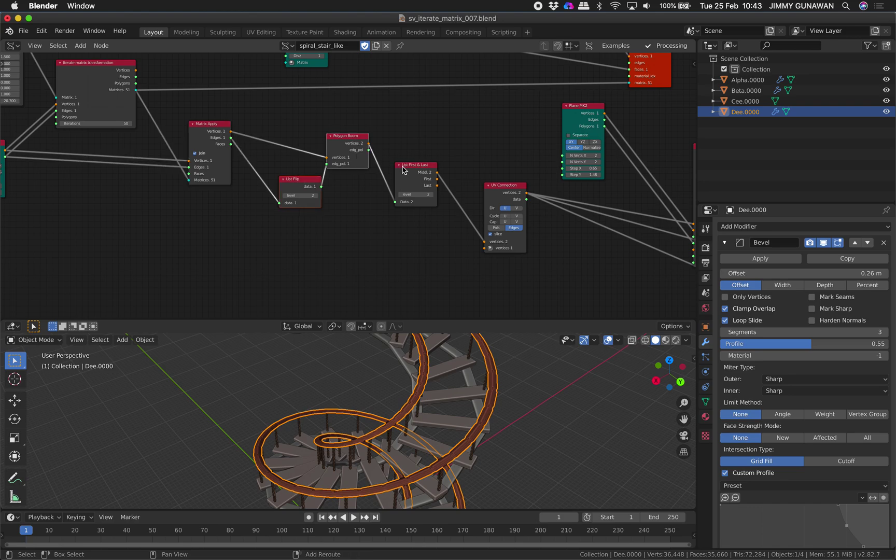
left_click(488, 183)
scroll(451, 166, "up", 2)
key("ctrl+j")
scroll(350, 128, "up", 1)
Tighten the layout inside the frame by moving List First & Last and UV Connection up and closer to Polygon Boom
left_click_drag(348, 144, 356, 144)
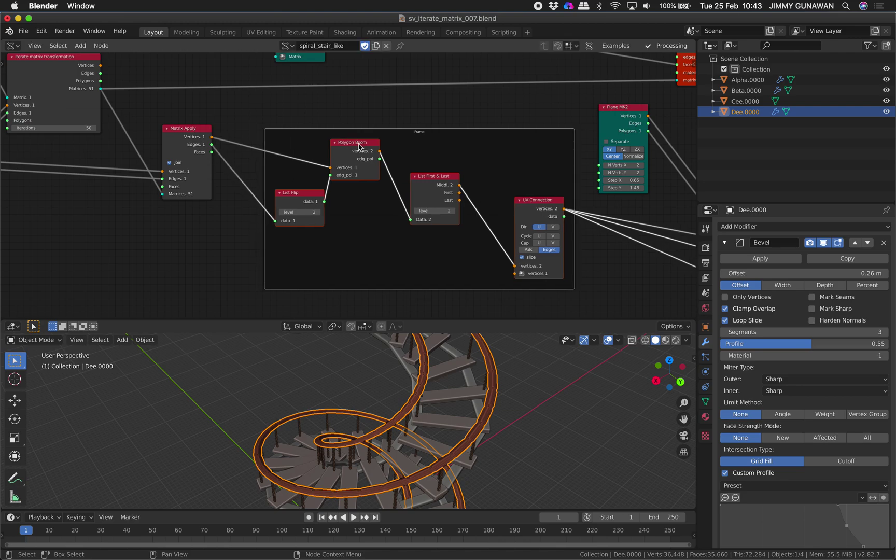
left_click(437, 165)
left_click_drag(438, 176, 429, 165)
left_click_drag(524, 201, 508, 188)
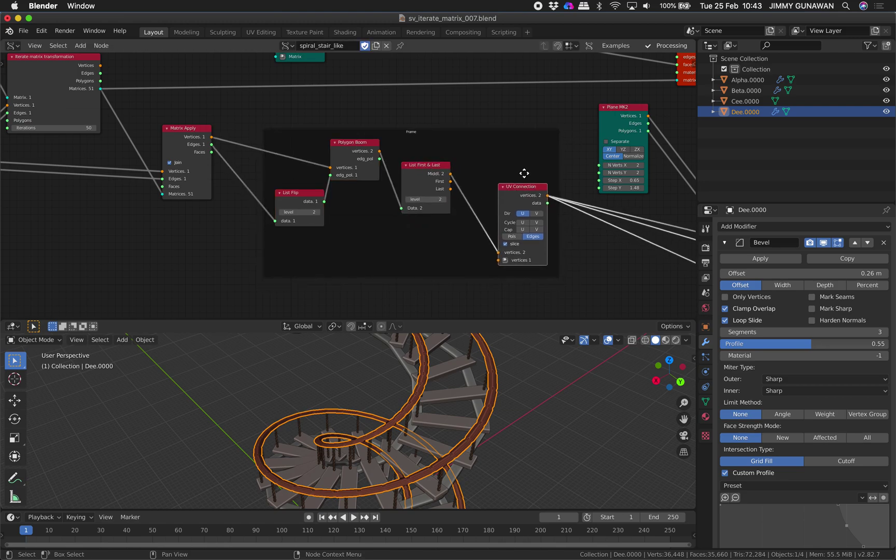
middle_click_drag(468, 110, 428, 93)
Move the Bevel a Curve node closer to the Plane MK2 node
middle_click_drag(468, 434, 478, 430)
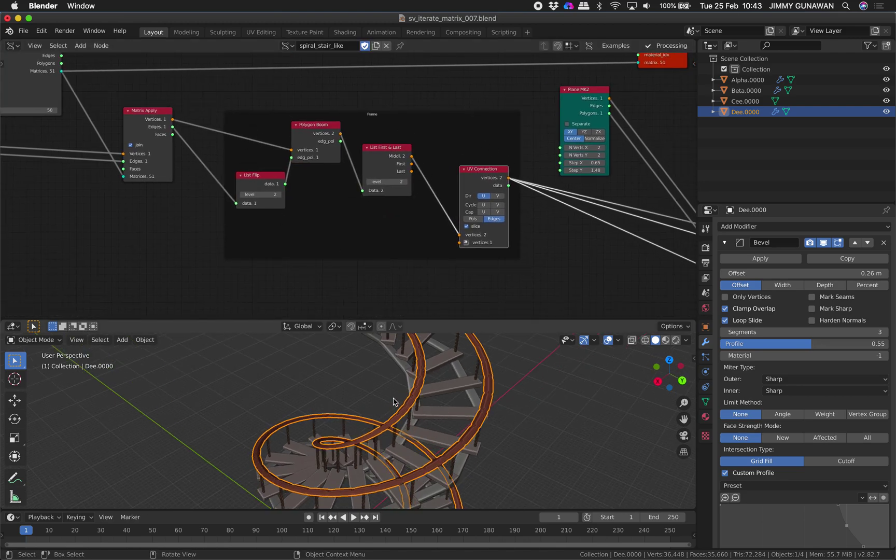
middle_click_drag(393, 401, 433, 420)
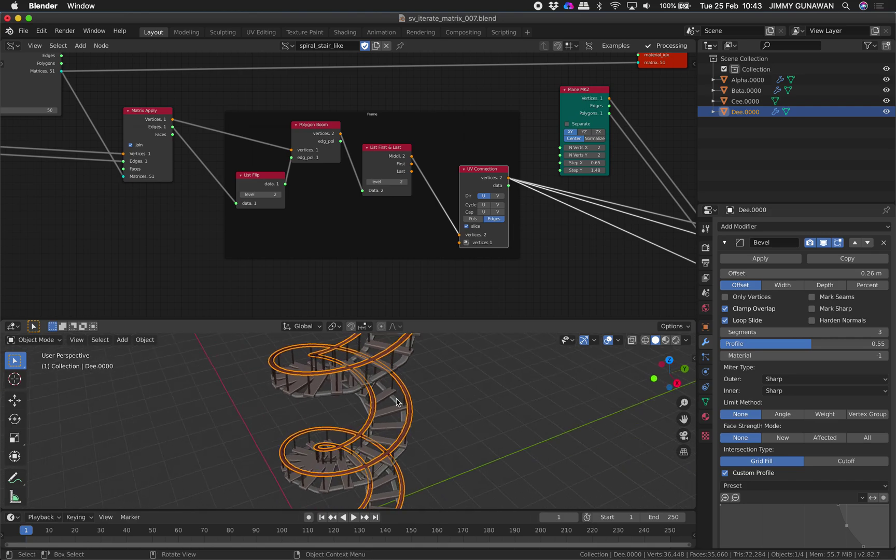
middle_click_drag(426, 263, 318, 271)
middle_click_drag(457, 144, 349, 196)
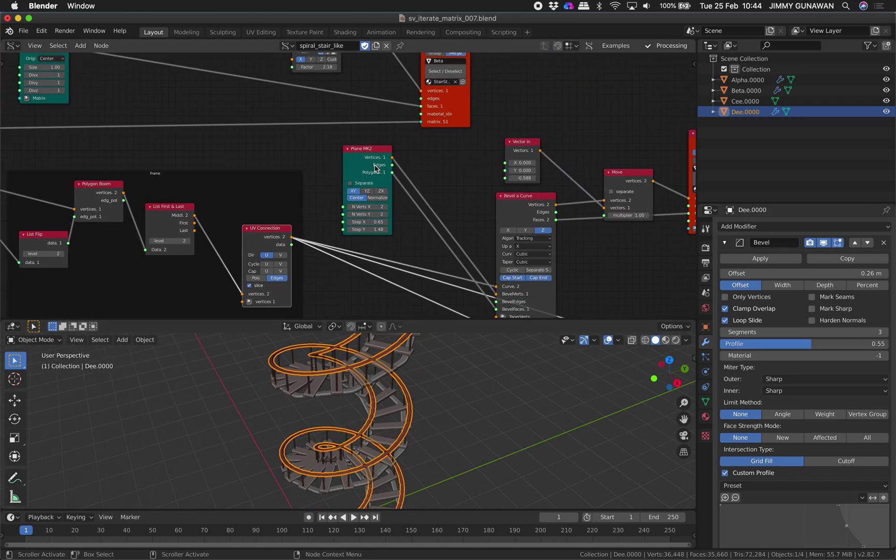
left_click_drag(375, 165, 380, 167)
left_click_drag(515, 199, 460, 201)
Move the whole Plane MK2, Bevel a Curve, Vector in, Move and viewer branch up and away from the other branches
scroll(444, 190, "down", 9)
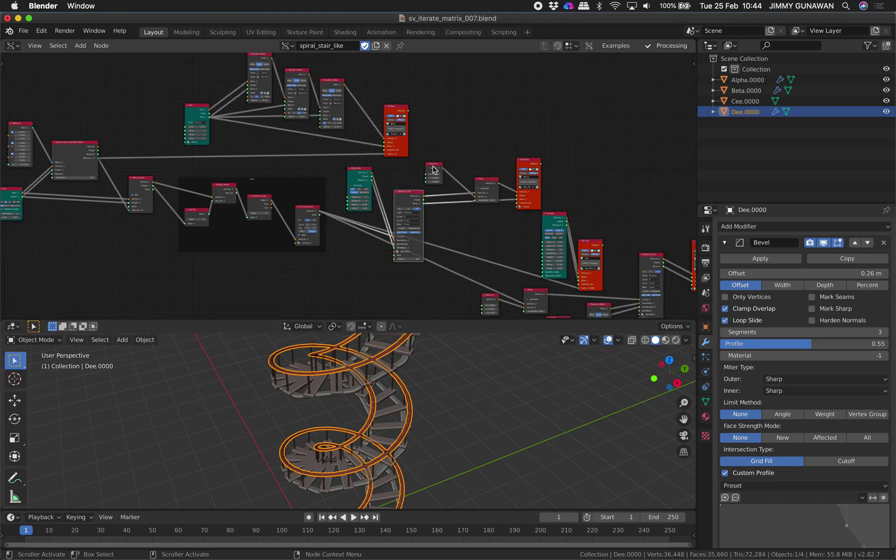
scroll(433, 166, "down", 3)
middle_click_drag(432, 166, 388, 115)
scroll(389, 121, "down", 3)
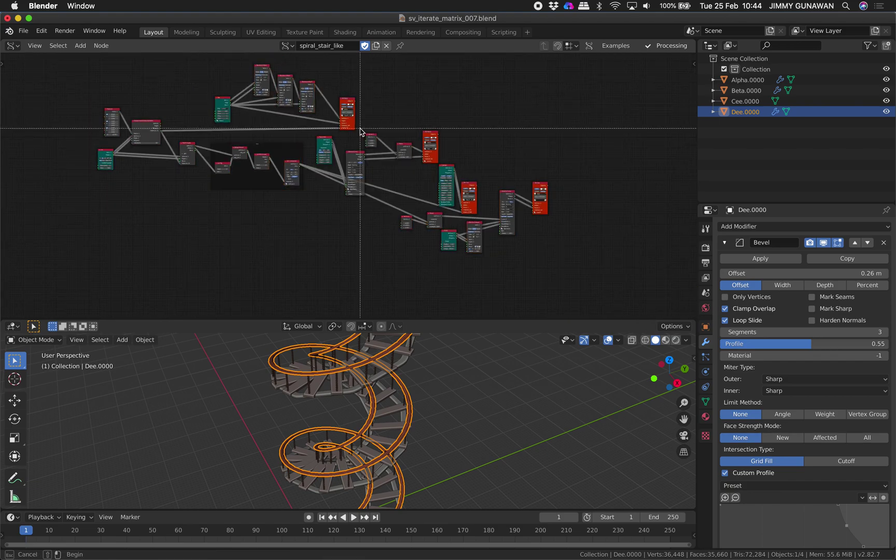
scroll(363, 132, "up", 4)
left_click(304, 132)
left_click(343, 152)
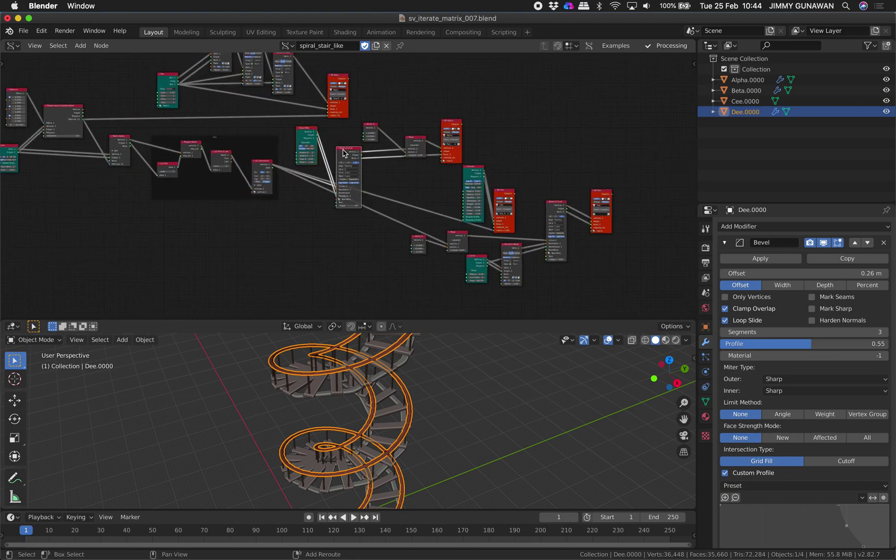
middle_click_drag(411, 155, 358, 195)
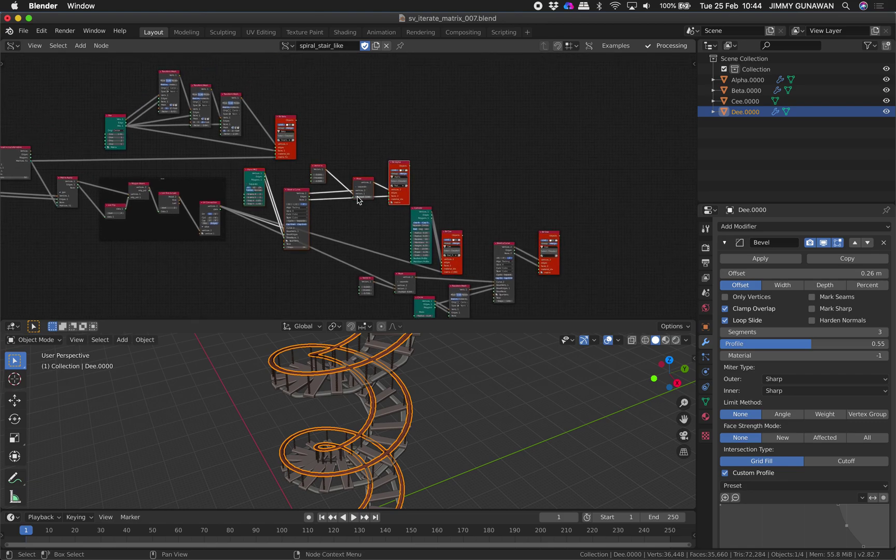
key("g")
left_click(533, 119)
middle_click_drag(448, 221, 430, 180)
key("a")
key("a")
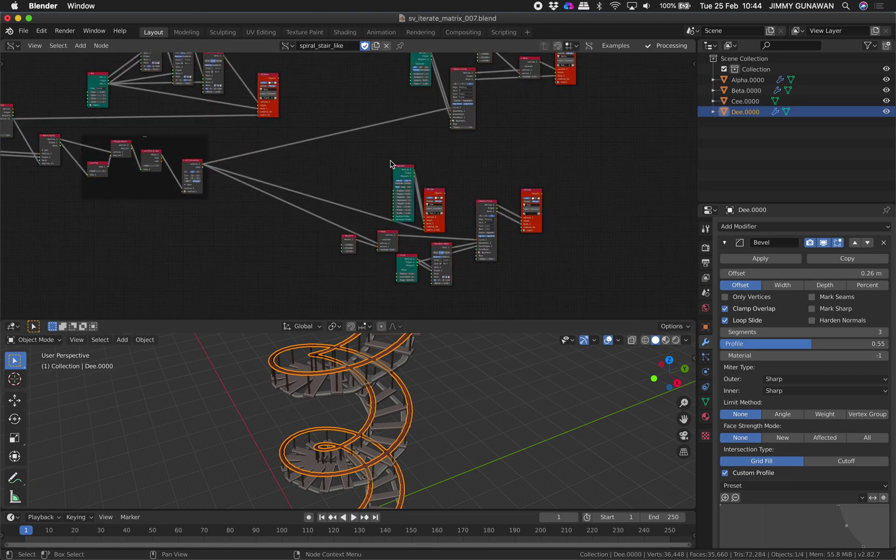
Move the middle branch's green generator node and its red viewer node upward, clear of the lower branch
key("b")
left_click_drag(378, 155, 439, 211)
key("g")
left_click_drag(468, 170, 433, 176)
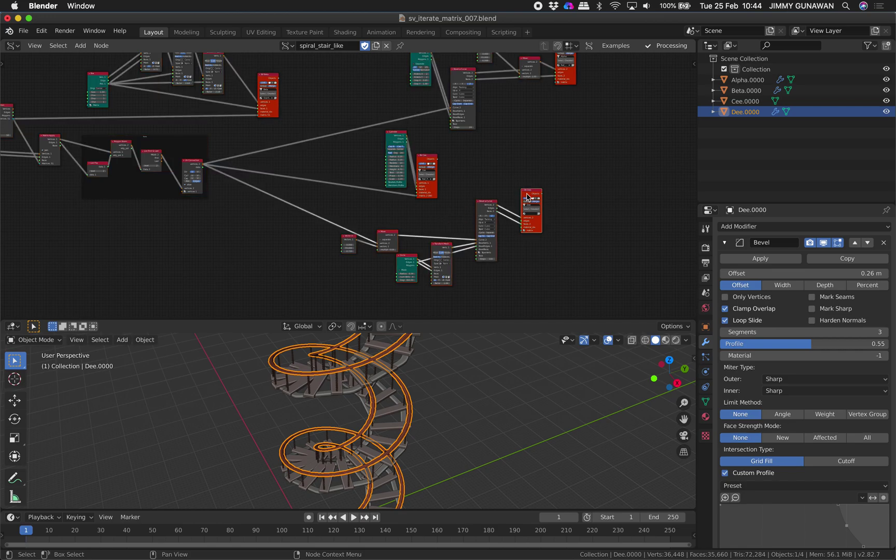
Shift the UV Connection node together with all nodes of the lowest branch downward
key("g")
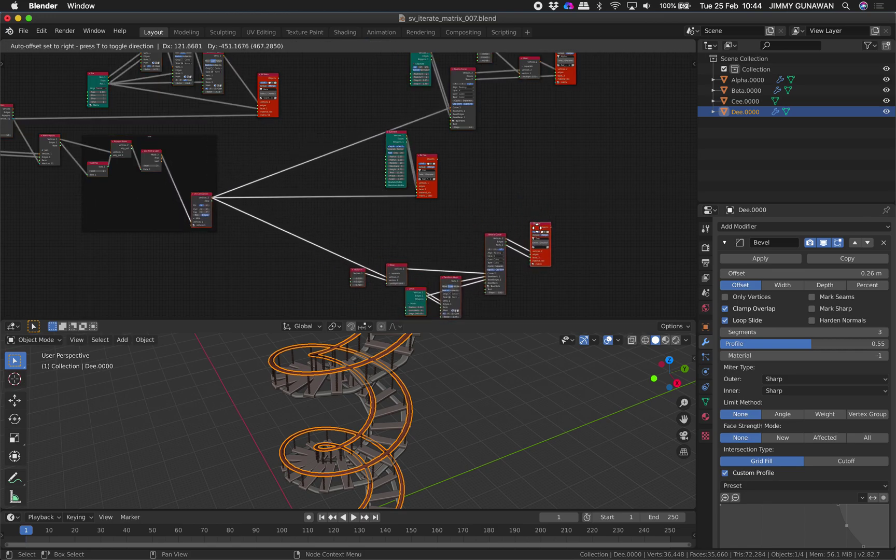
left_click(558, 224)
key("a")
key("a")
Move only the lowest branch's nodes farther down and away from the middle branch
scroll(502, 213, "down", 1)
scroll(501, 210, "down", 2)
middle_click_drag(474, 182, 438, 149)
key("b")
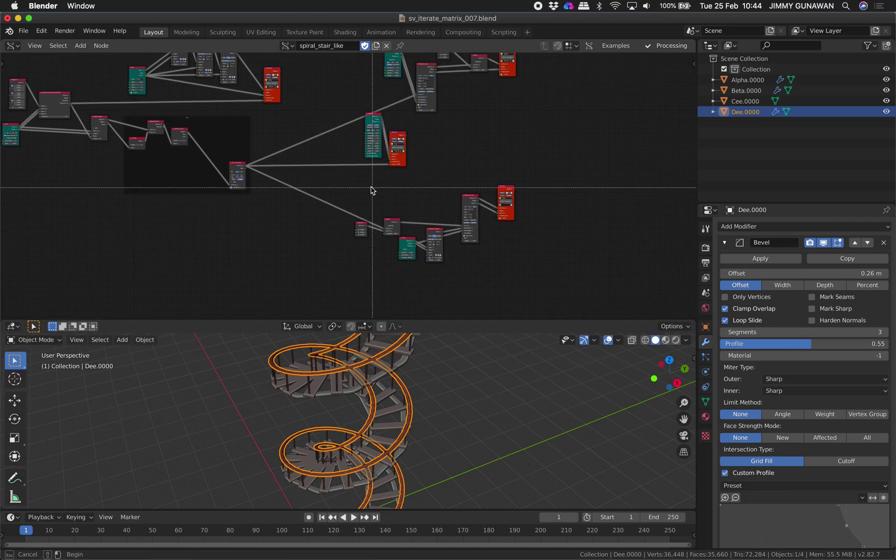
left_click_drag(357, 182, 561, 275)
key("g")
left_click(591, 310)
key("a")
key("a")
Reposition the middle branch's generator and viewer nodes midway between the upper and lower branches
key("b")
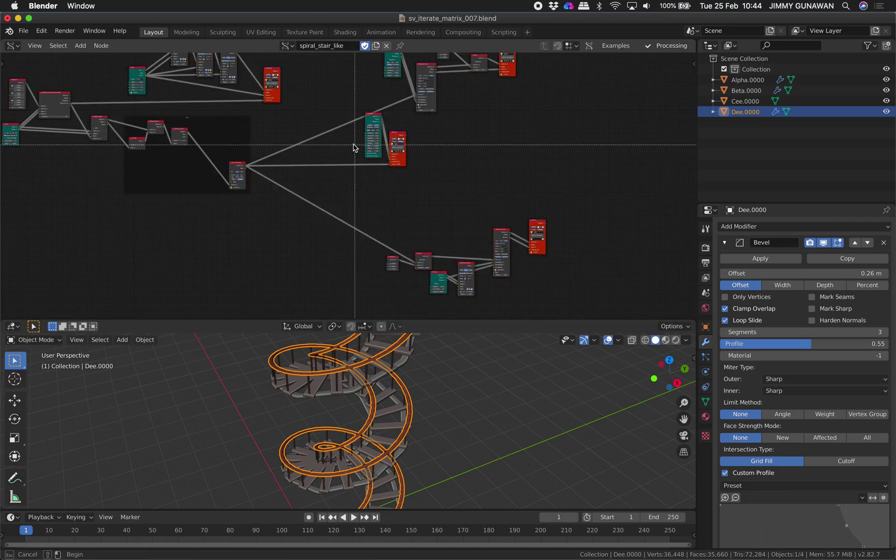
left_click_drag(355, 141, 416, 179)
key("g")
left_click(435, 209)
scroll(473, 144, "up", 3)
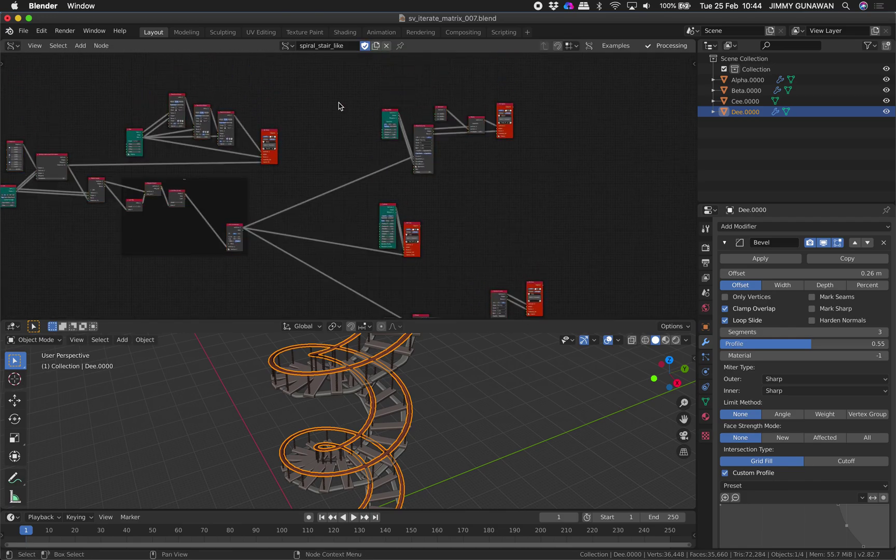
Save the Blender file sv_iterate_matrix_007.blend
scroll(339, 105, "left", 5)
key("super+s")
scroll(303, 127, "up", 2)
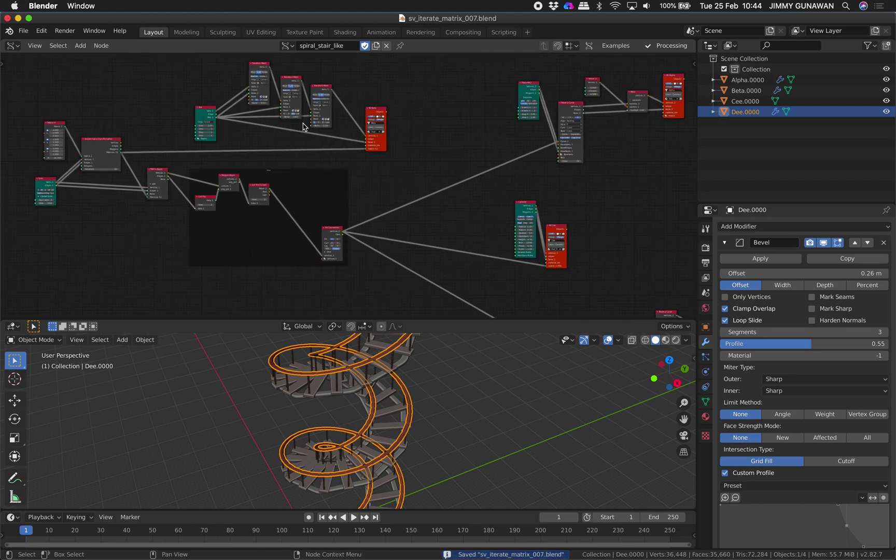
Move the Box node farther out in front of the Transform Mesh nodes
middle_click_drag(304, 127, 392, 141)
scroll(394, 139, "up", 8)
middle_click_drag(446, 108, 384, 159)
middle_click_drag(158, 127, 376, 124)
left_click_drag(367, 108, 322, 90)
scroll(341, 114, "down", 2)
middle_click_drag(342, 114, 304, 171)
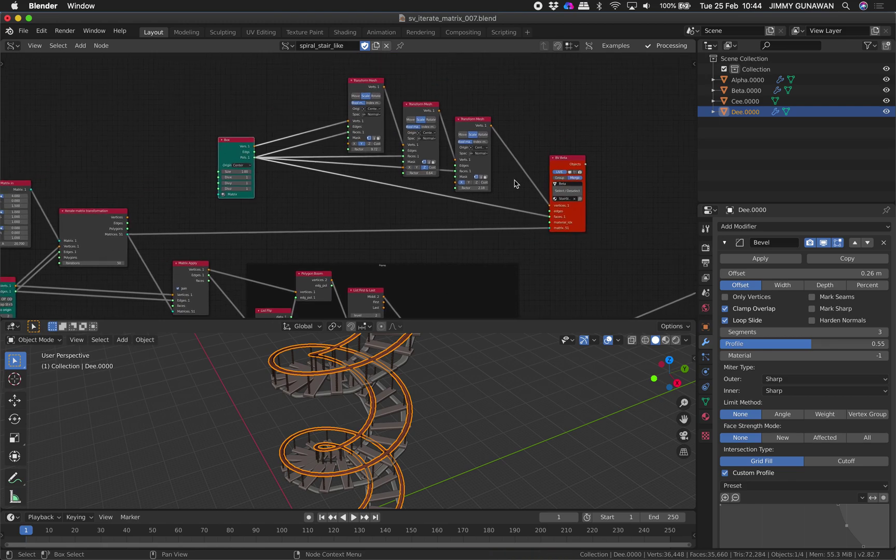
Select the stair treads object Beta.0000 in the 3D view and enlarge the 3D viewport area
scroll(515, 184, "right", 3)
scroll(508, 152, "up", 1)
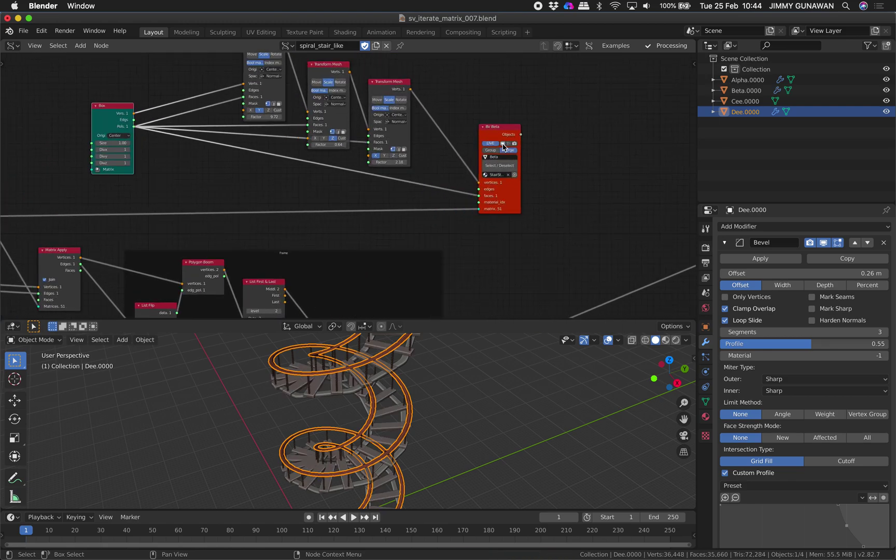
left_click(392, 413)
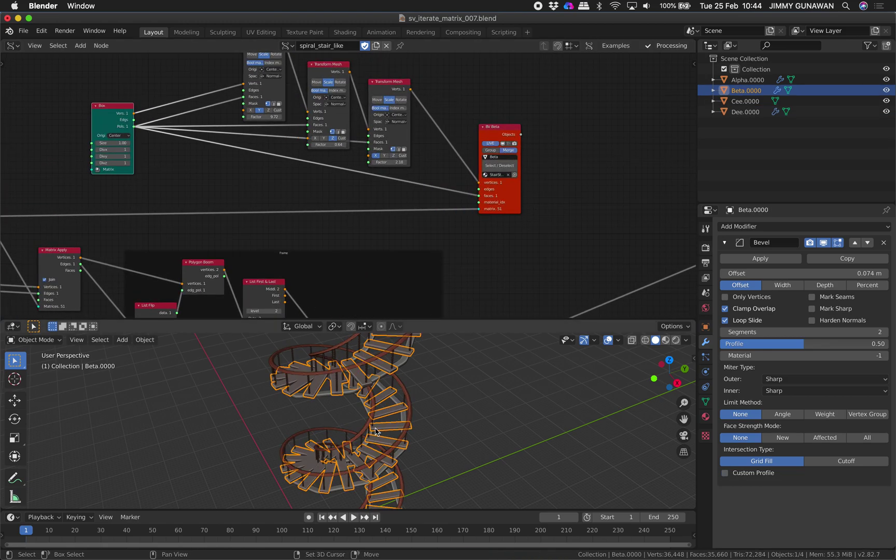
left_click_drag(496, 318, 496, 279)
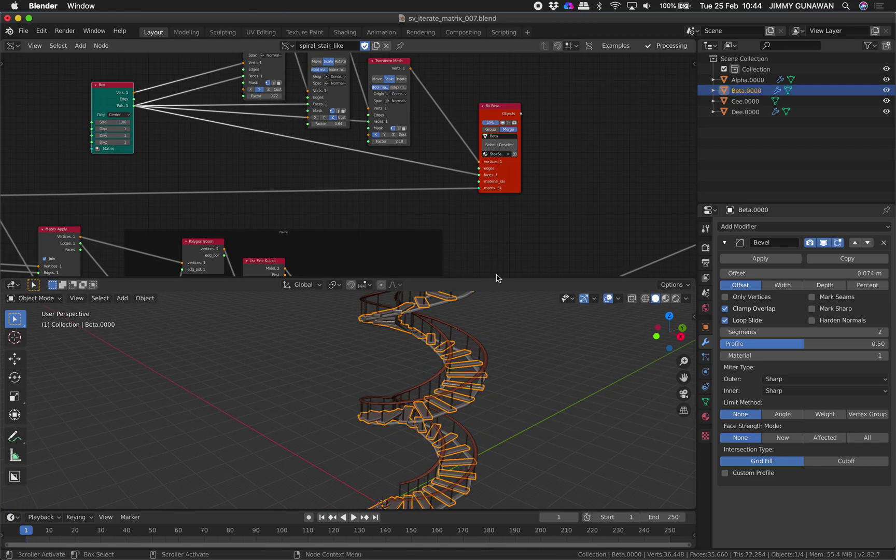
Move the Iterate matrix transformation node up, closer to the Matrix in node
middle_click_drag(223, 222, 534, 192)
scroll(534, 192, "down", 5)
scroll(364, 170, "up", 6)
left_click_drag(327, 145, 315, 132)
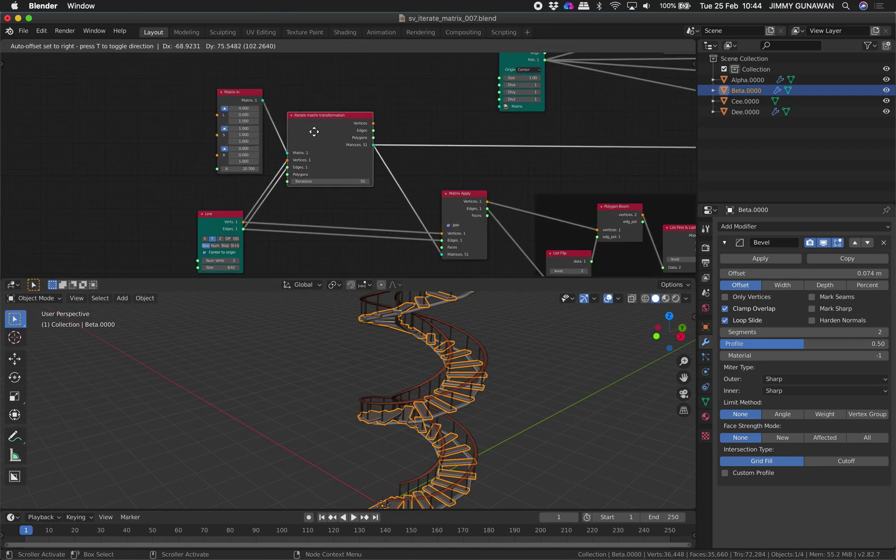
left_click(313, 132)
scroll(311, 114, "up", 2)
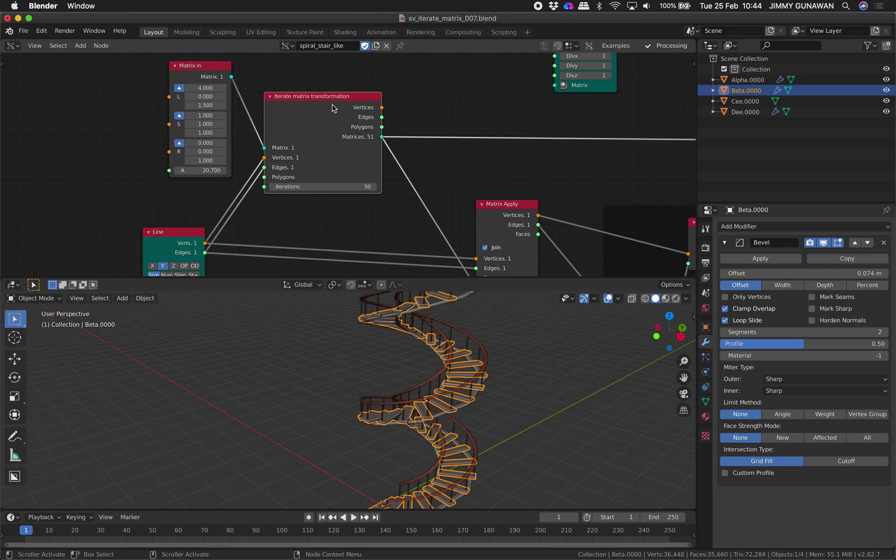
Add a mesh cube, place it on open ground away from the staircase and scale it up
scroll(490, 391, "down", 4)
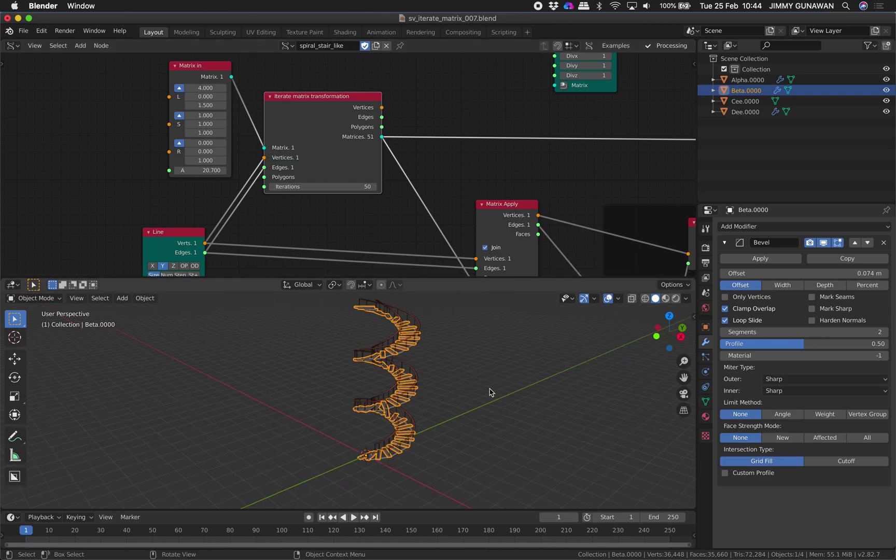
middle_click_drag(490, 392, 380, 366, "shift")
key("shift+a")
mouse_move(385, 361)
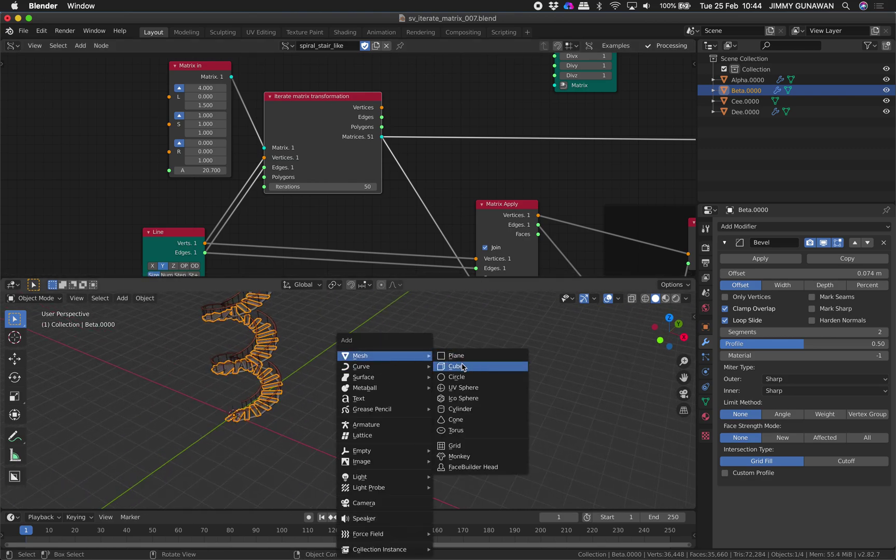
left_click(456, 366)
key("g")
left_click(452, 464)
key("s")
left_click(584, 501)
Stretch the cube along the global X axis to about 2.7 times its length
middle_click_drag(468, 466, 472, 392, "shift")
scroll(471, 392, "up", 4)
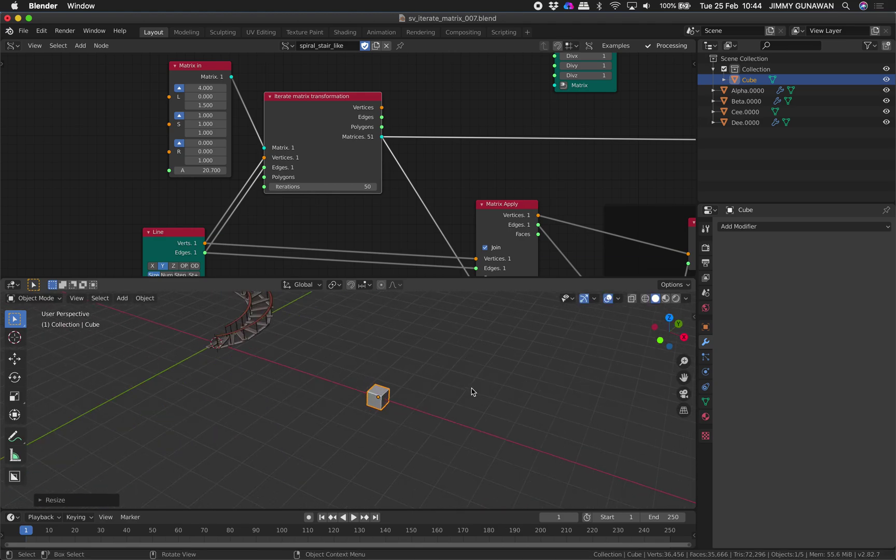
key("s")
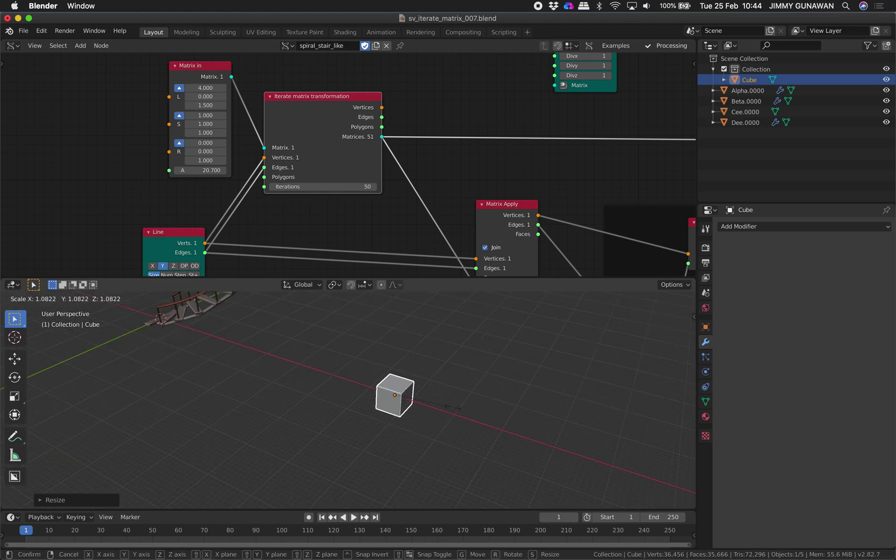
key("y")
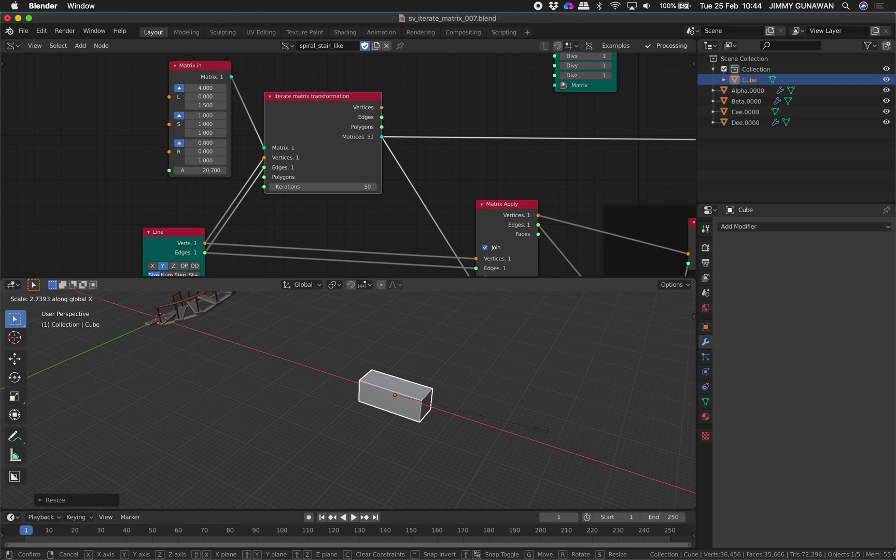
left_click(526, 426)
Move the stretched cube along the global X axis to sit near the staircase base
scroll(424, 398, "down", 2)
middle_click_drag(422, 396, 463, 398)
key("g")
key("x")
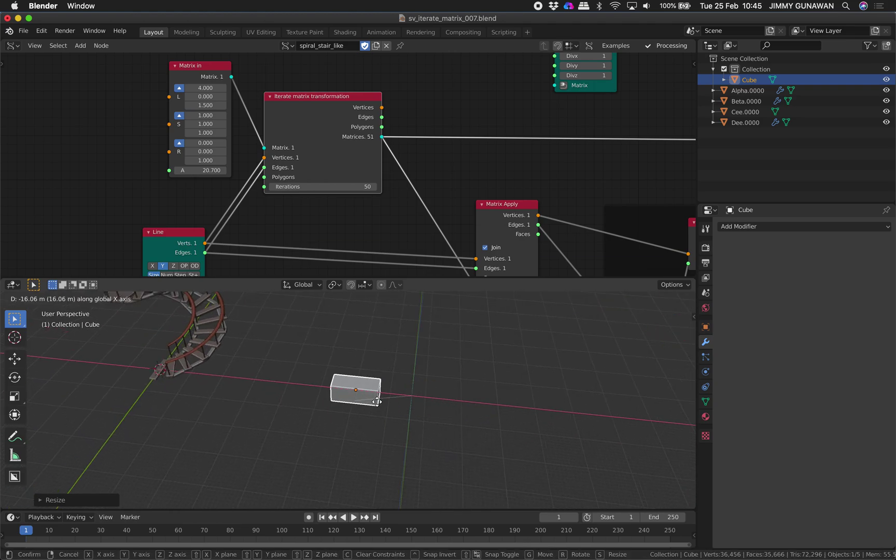
left_click(318, 384)
middle_click_drag(318, 384, 367, 400, "shift")
Add an Array modifier to the cube and set its relative offset to 10 on Y and 0 on X
left_click(733, 227)
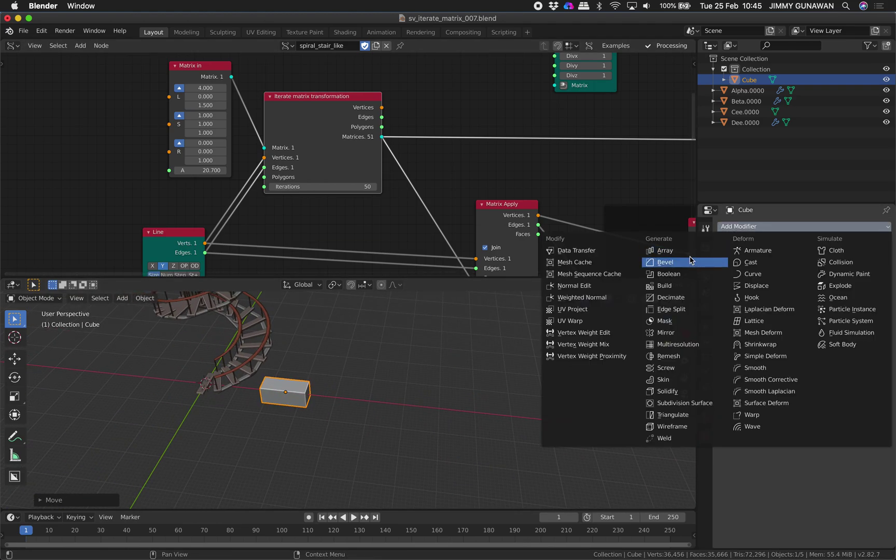
left_click(669, 249)
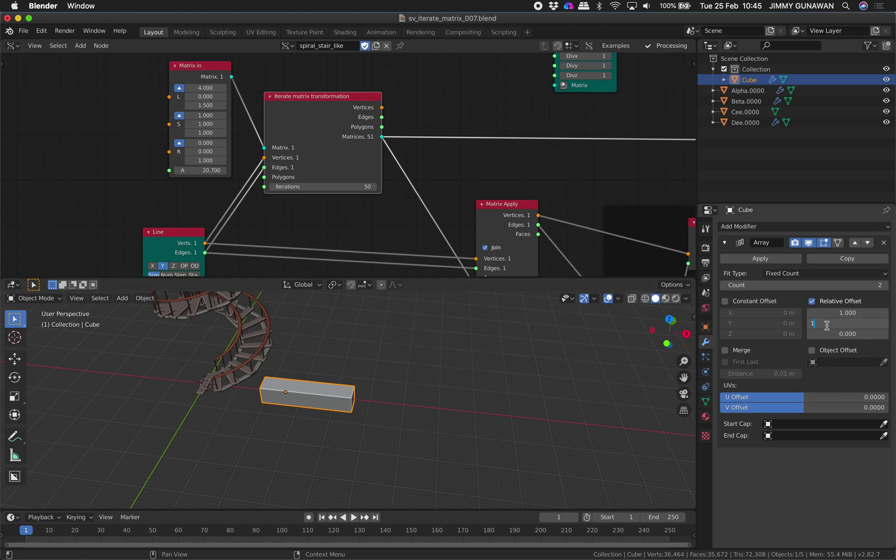
key("Return")
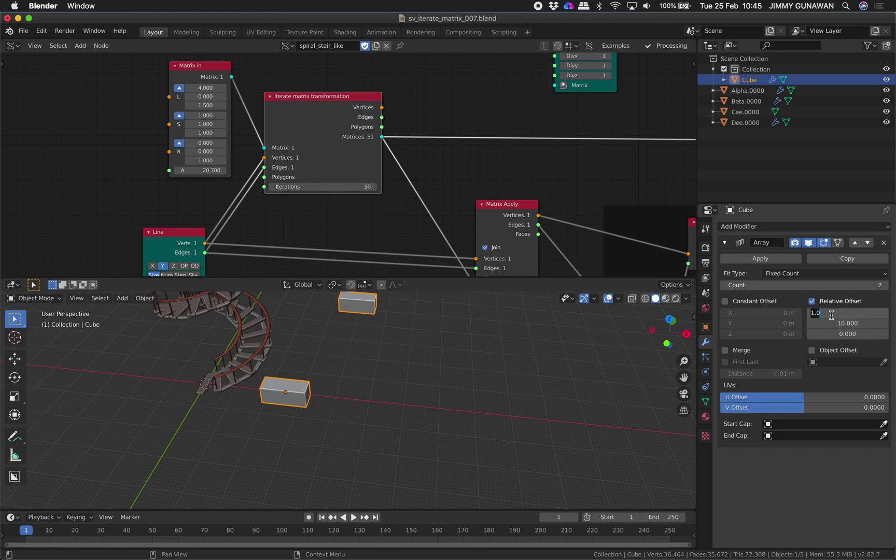
key("Return")
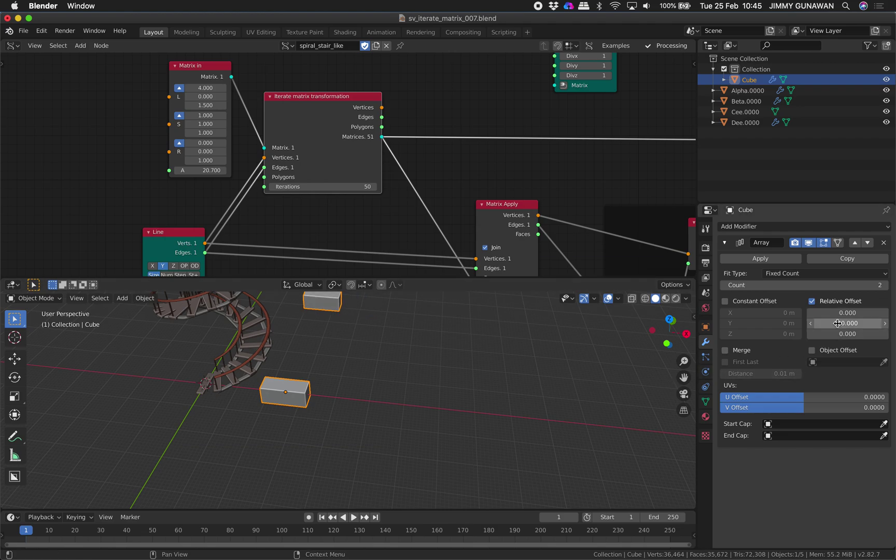
Set the array's relative offset to 0 on Y and 1.8 on Z to stack the copies vertically
type("0")
key("Return")
left_click(839, 333)
type("2.8")
key("Return")
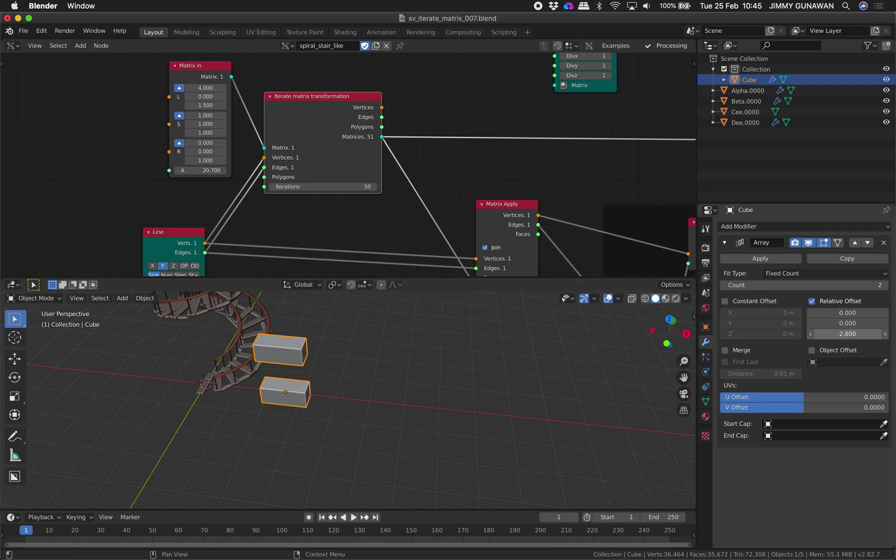
left_click_drag(839, 333, 834, 334)
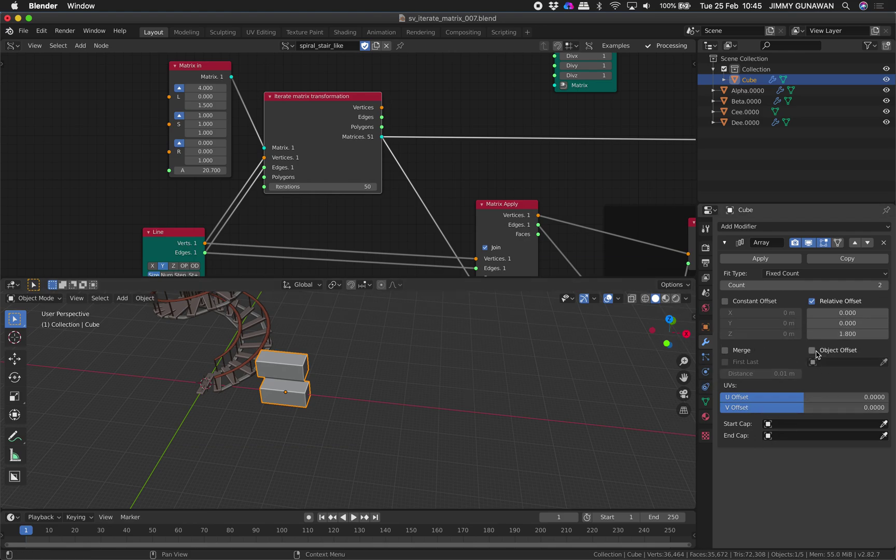
Enable the array's object offset and add a Plain Axes empty at the world origin, scaled to about 2.31
scroll(415, 398, "down", 2)
middle_click_drag(340, 370, 376, 394, "shift")
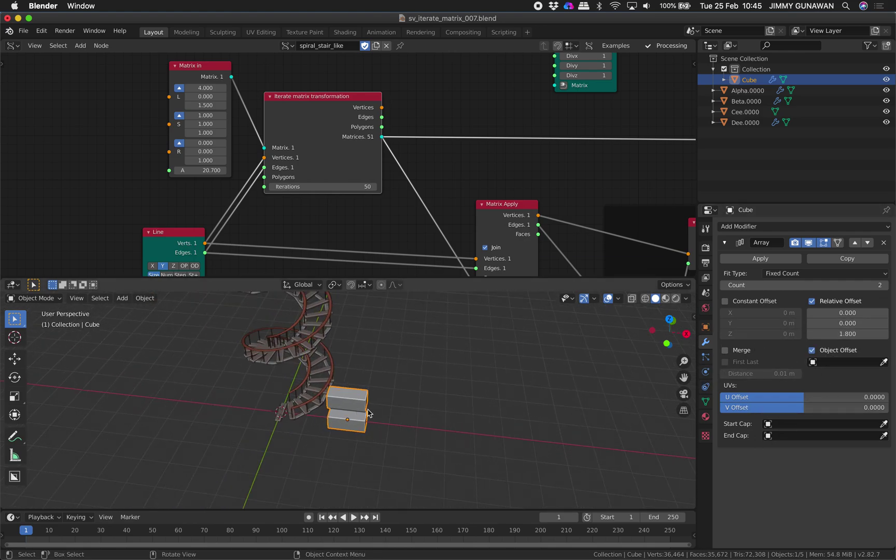
key("shift+a")
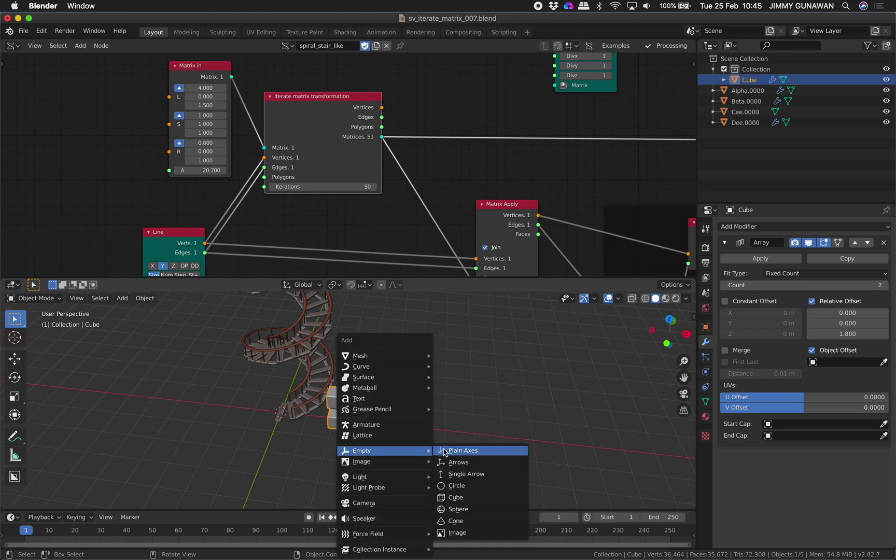
left_click(445, 451)
key("s")
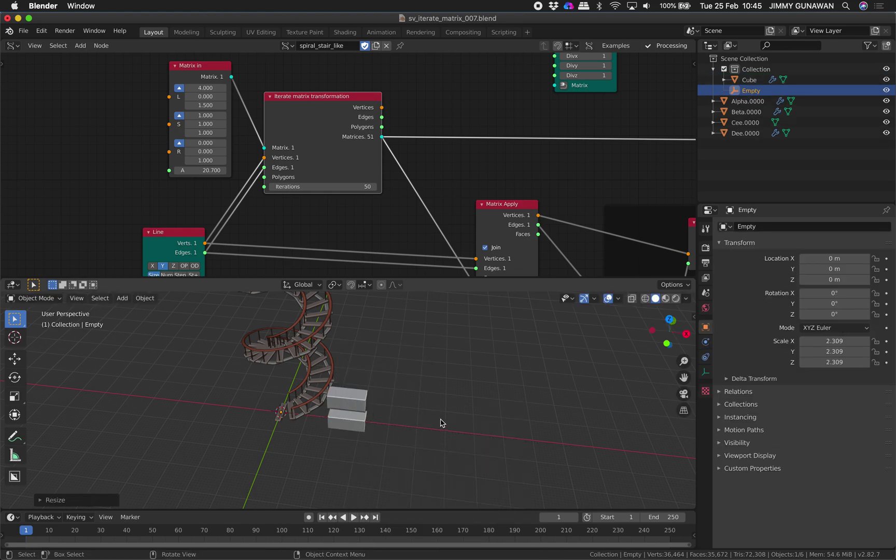
left_click(586, 456)
Assign the empty as the object offset of the cube's Array modifier
left_click(359, 408)
left_click(849, 362)
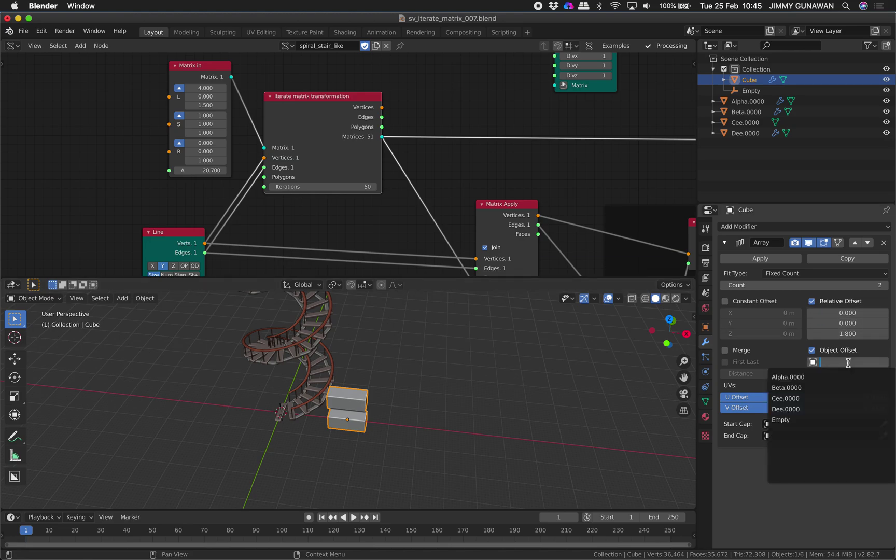
left_click(821, 420)
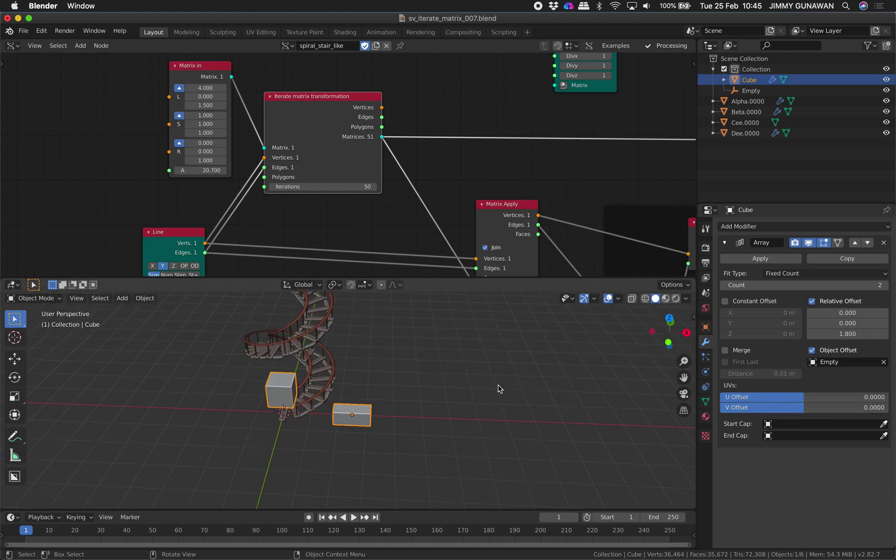
Delete the arrayed cube and select the staircase treads object
middle_click_drag(455, 387, 403, 373)
key("Delete")
left_click(405, 371)
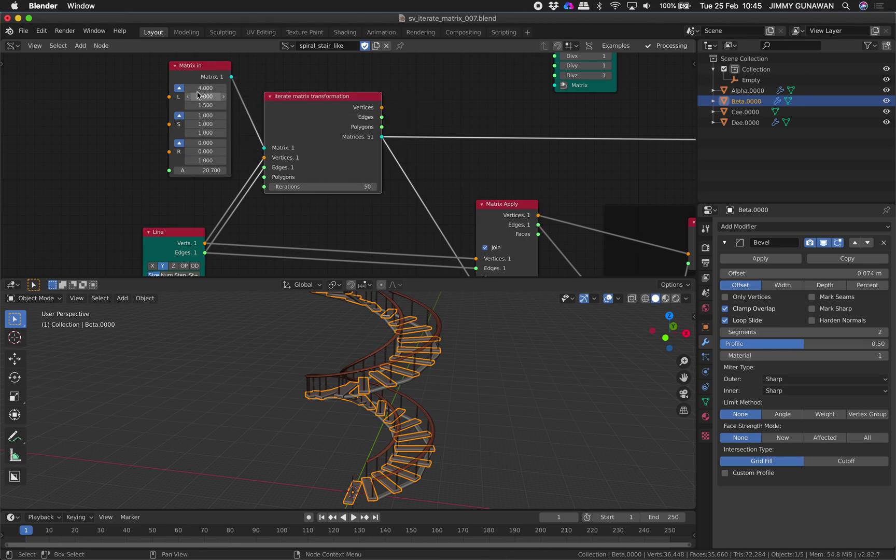
Set the Matrix in node's location to 4 on X and 2.34 on Z, and its rotation angle to 13.56
left_click_drag(205, 87, 223, 105)
type("4")
key("Return")
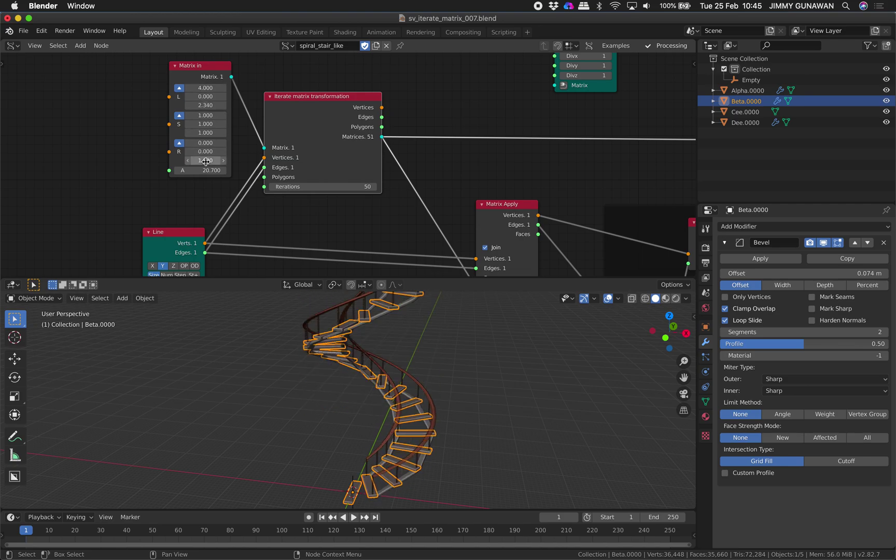
left_click_drag(204, 170, 169, 170)
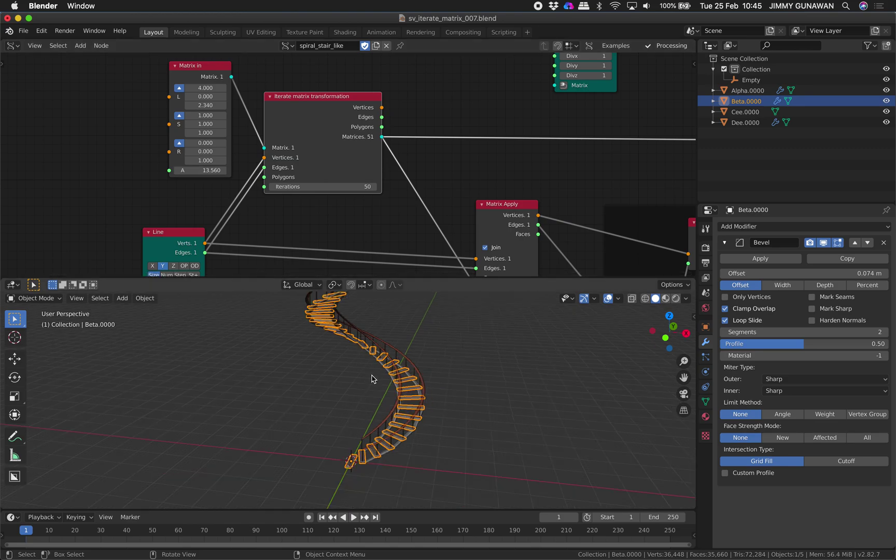
Reduce the Iterate matrix transformation node's iterations to 5
middle_click_drag(371, 376, 363, 376, "shift")
left_click_drag(314, 113, 314, 111)
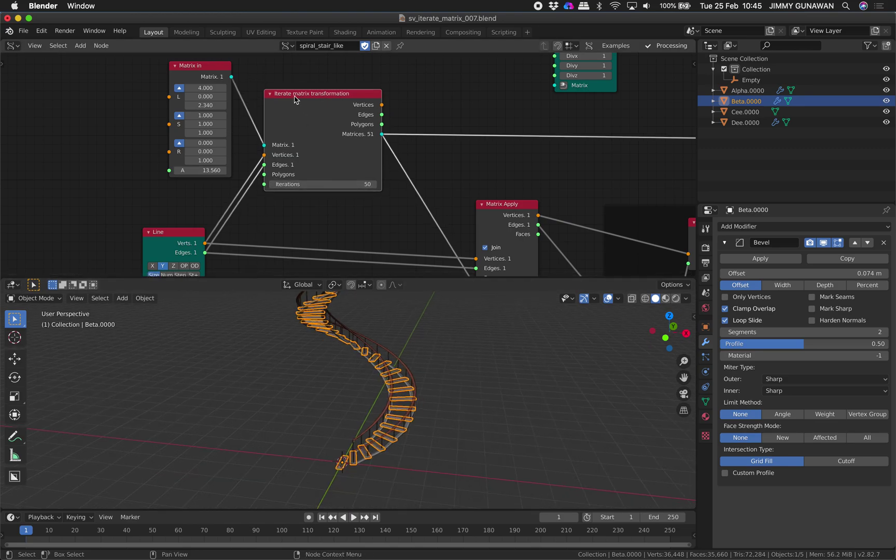
scroll(331, 188, "up", 3)
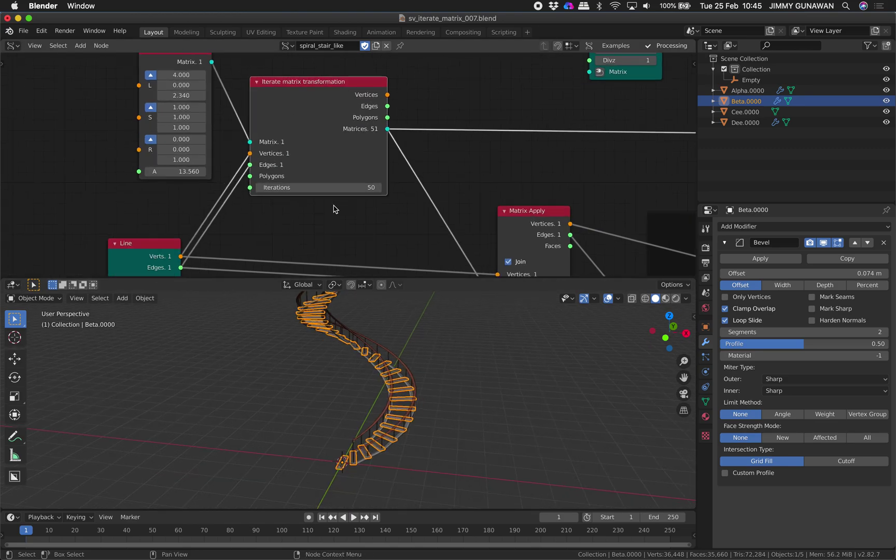
left_click(349, 197)
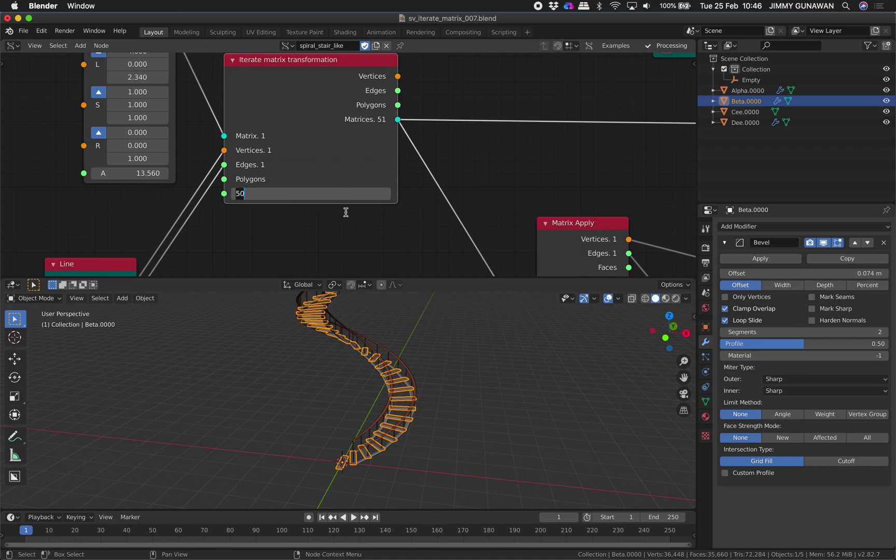
type("5")
key("Return")
mouse_move(417, 416)
middle_mouse_down()
mouse_move(326, 473)
mouse_move(418, 424)
middle_mouse_up()
Raise the Iterate matrix transformation node's iterations to 100 and view the taller spiral
left_click(319, 193)
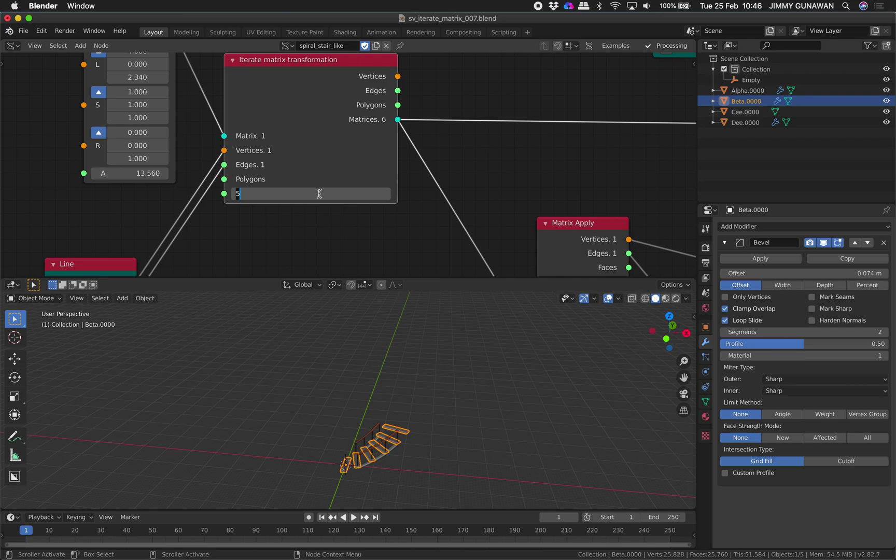
type("59")
key("Return")
left_click(320, 193)
type("100")
key("Return")
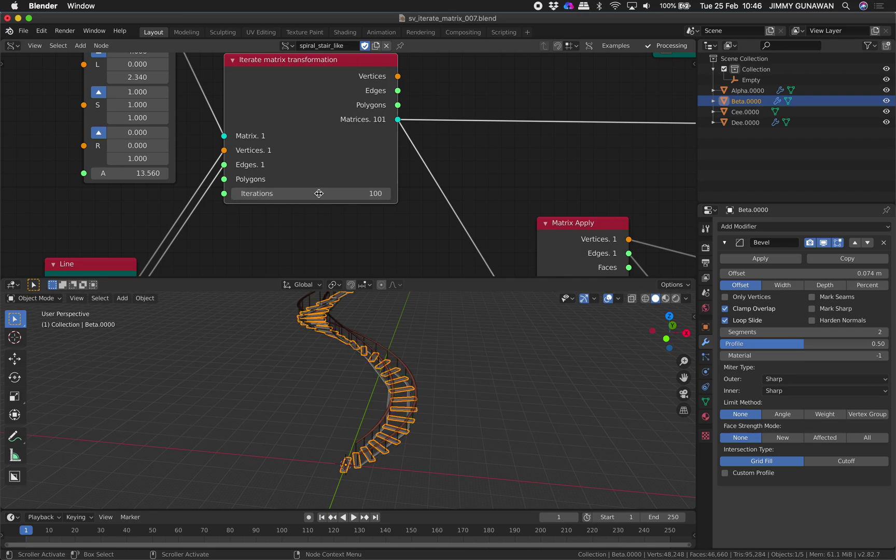
middle_click_drag(436, 414, 440, 400)
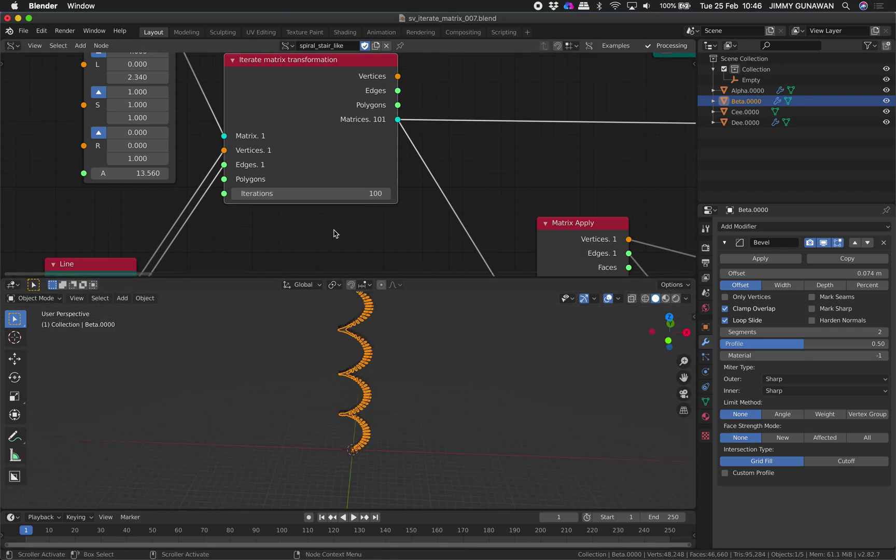
Set the Iterate matrix transformation node's iterations to 50
left_click(328, 191)
type("50")
key("Return")
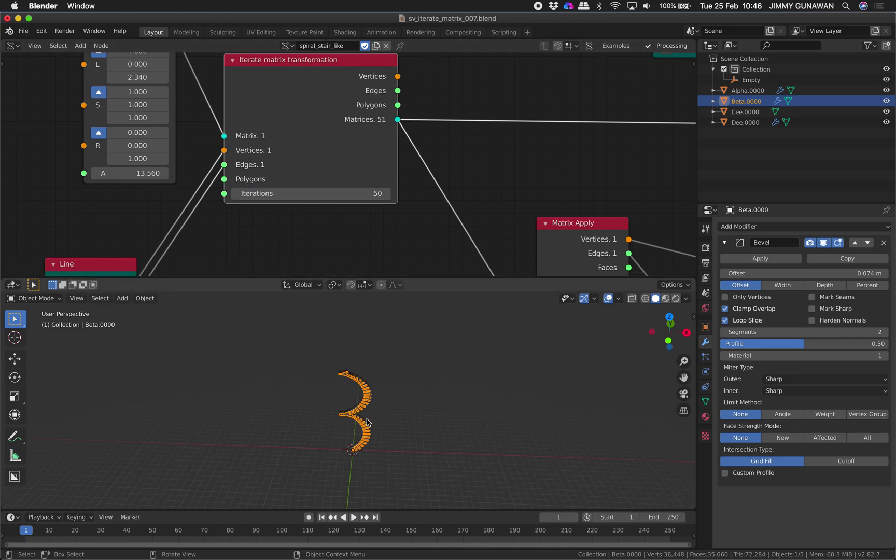
Nudge the Line node and the Iterate matrix transformation node slightly upward in the node tree
scroll(366, 424, "up", 4)
middle_click_drag(372, 435, 315, 412, "shift")
scroll(309, 191, "up", 2)
scroll(322, 191, "down", 3)
scroll(321, 192, "left", 3)
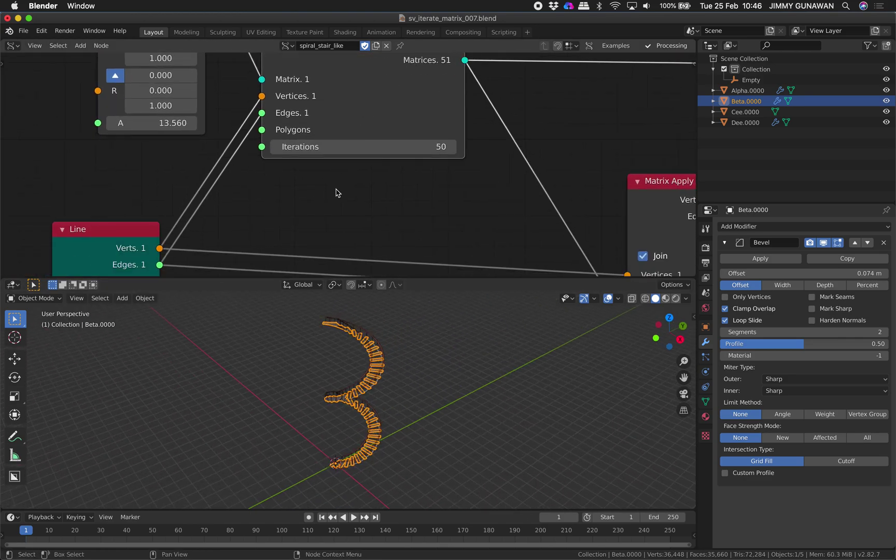
scroll(336, 192, "down", 2)
left_click_drag(196, 197, 195, 185)
scroll(290, 138, "down", 2)
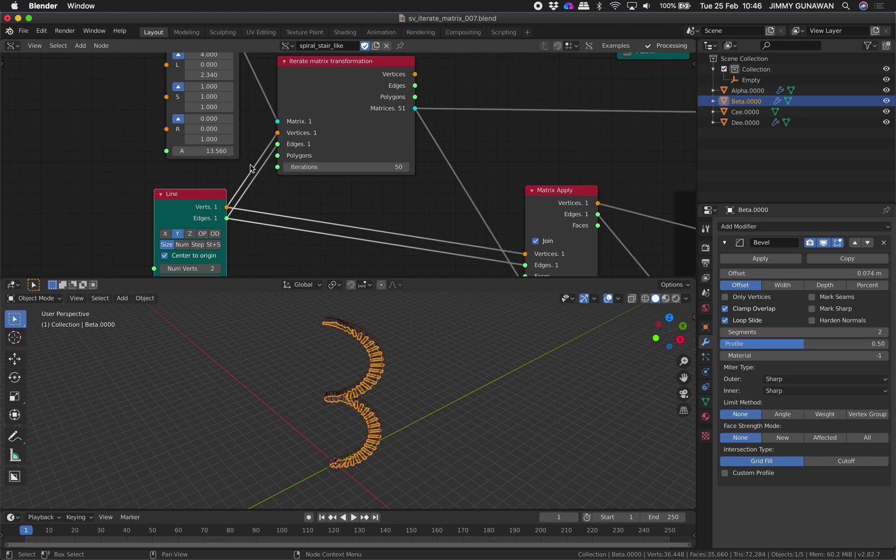
middle_click_drag(291, 147, 259, 164)
left_click_drag(311, 137, 308, 125)
scroll(311, 166, "down", 1)
Set the Line node's size to 7.54 and deselect all objects in the 3D viewport
middle_click_drag(366, 410, 388, 422)
scroll(446, 399, "up", 3)
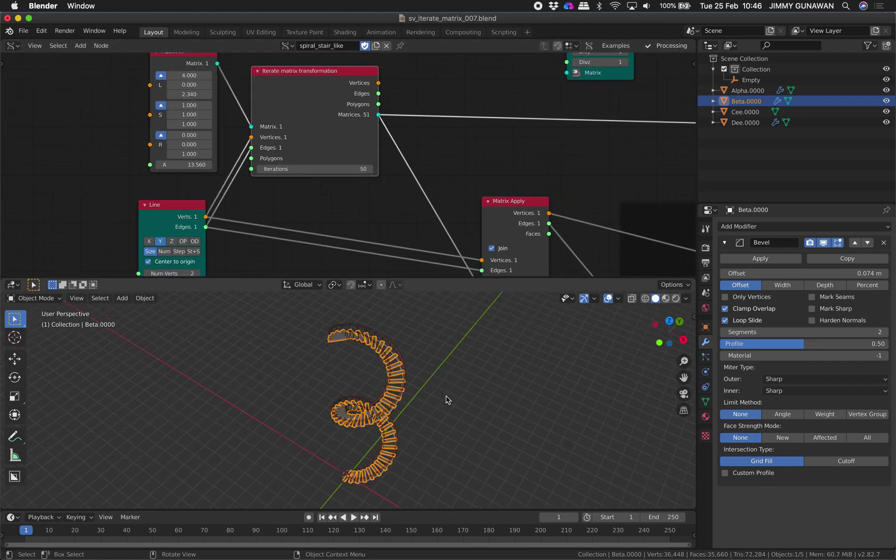
middle_click_drag(446, 399, 421, 397)
left_click_drag(165, 205, 154, 192)
mouse_move(160, 195)
middle_mouse_down()
mouse_move(174, 148)
mouse_move(163, 177)
middle_mouse_up()
left_click_drag(163, 176, 162, 184)
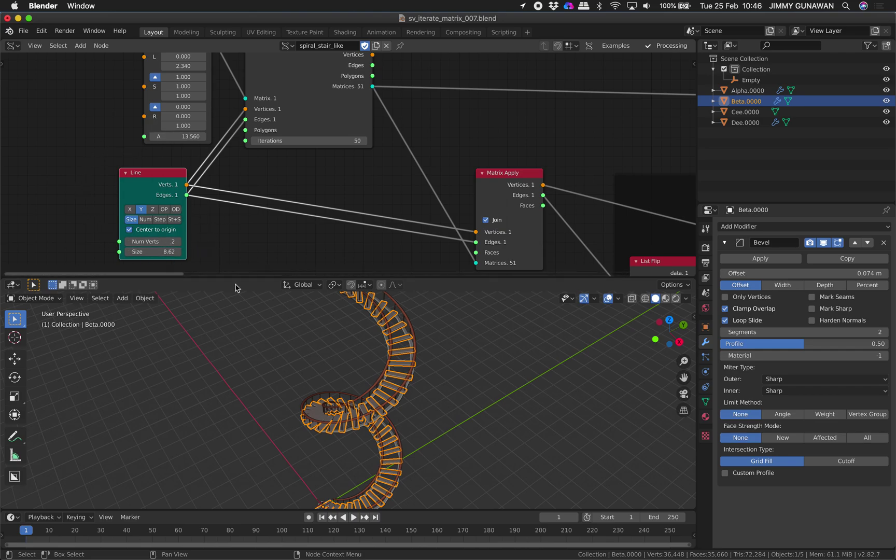
scroll(363, 396, "up", 4)
middle_click_drag(364, 396, 380, 391)
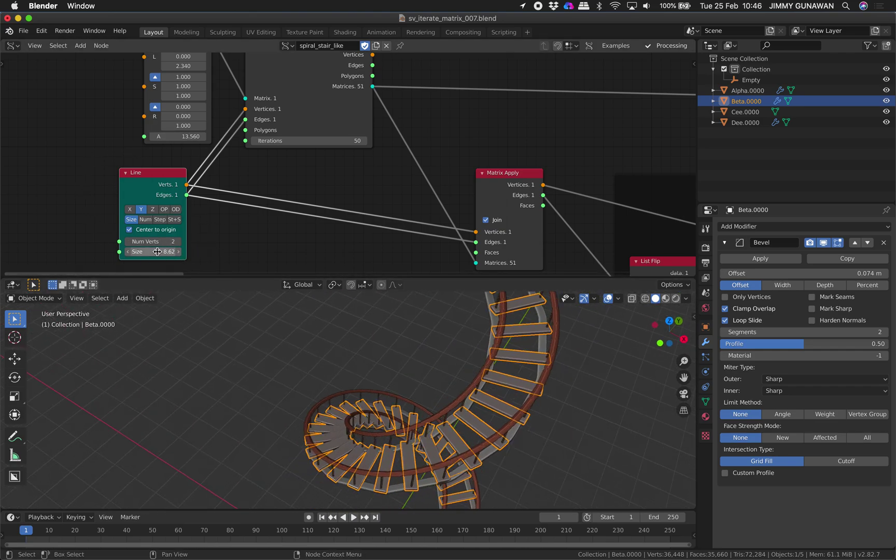
mouse_move(153, 252)
left_mouse_down()
mouse_move(179, 251)
mouse_move(137, 251)
mouse_move(150, 251)
left_mouse_up()
middle_click_drag(358, 381, 371, 275)
key("a")
key("a")
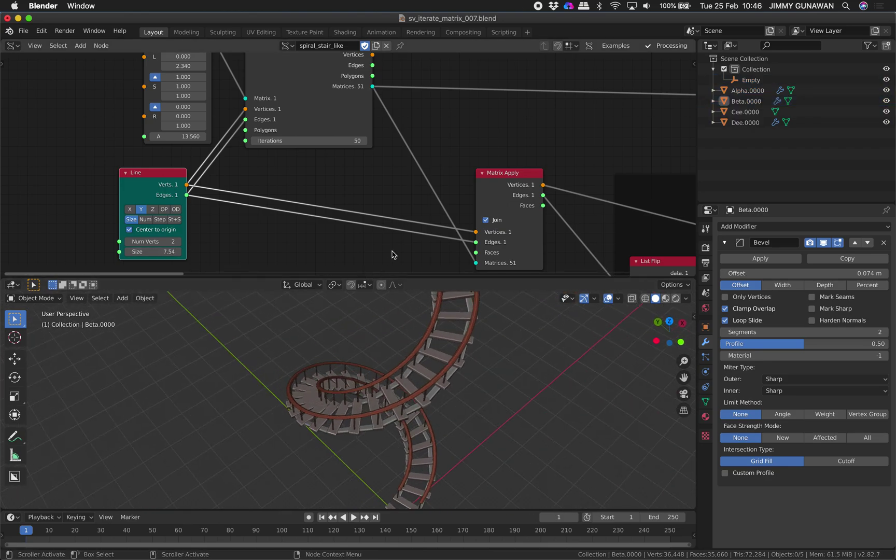
Sketch two double-headed arrow annotations beside the Line node to illustrate a line segment
scroll(392, 254, "down", 4)
scroll(331, 150, "up", 2)
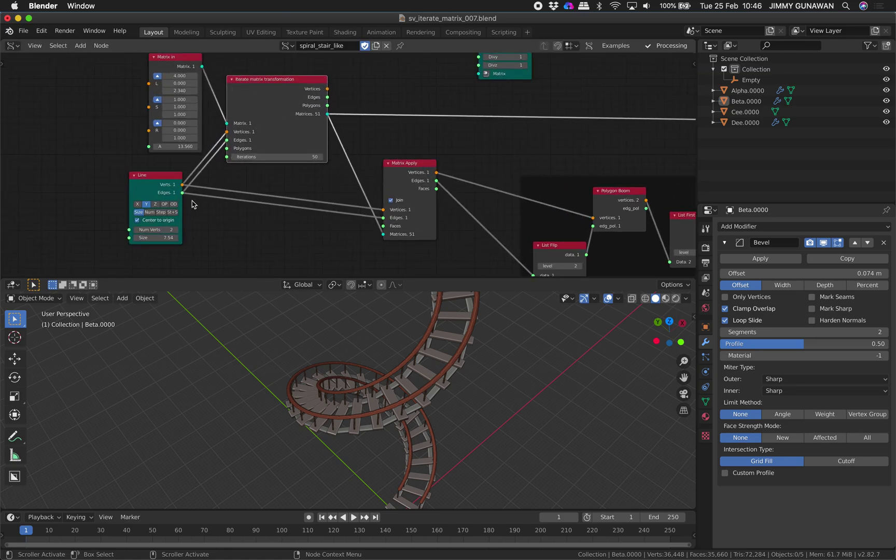
left_click_drag(148, 187, 155, 185)
middle_click_drag(94, 211, 189, 196)
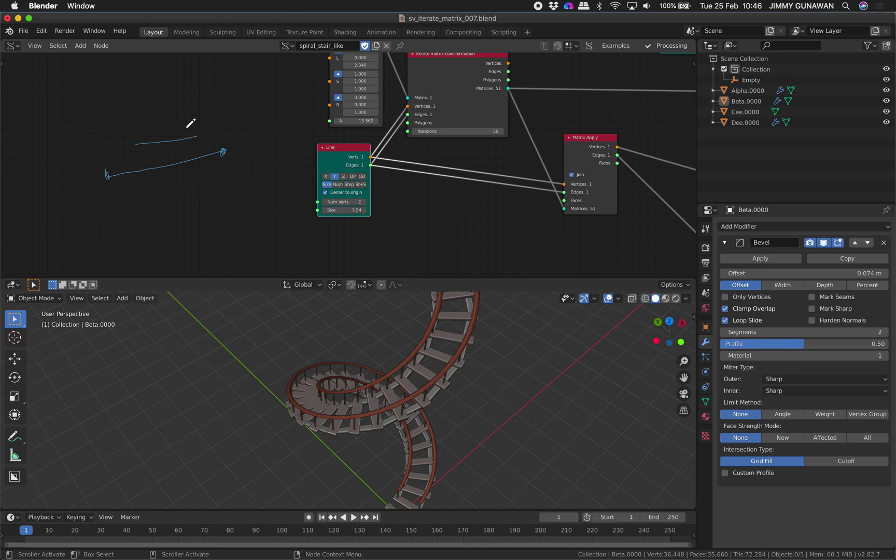
middle_click_drag(262, 182, 230, 206)
left_click_drag(311, 183, 302, 185)
middle_click_drag(313, 182, 263, 207)
Examine the staircase's treads and trace the matrices output of the Iterate matrix transformation node to the BV Beta node
middle_click_drag(363, 379, 387, 386)
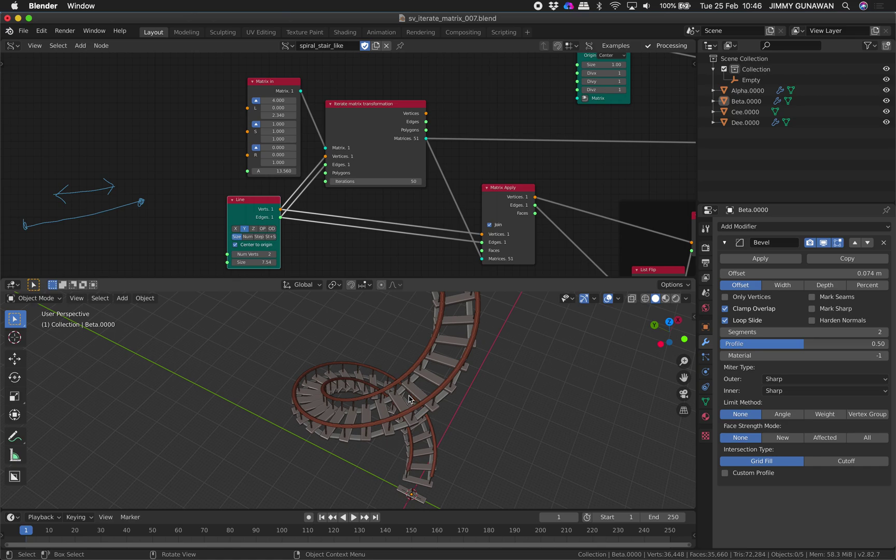
middle_click_drag(363, 438, 449, 378)
middle_click_drag(405, 408, 398, 397)
scroll(398, 397, "up", 3)
scroll(441, 213, "down", 4)
middle_click_drag(477, 205, 367, 192)
left_click_drag(369, 183, 353, 186)
middle_click_drag(351, 111, 263, 172)
left_click_drag(214, 187, 217, 186)
scroll(227, 216, "up", 1)
scroll(233, 210, "up", 1)
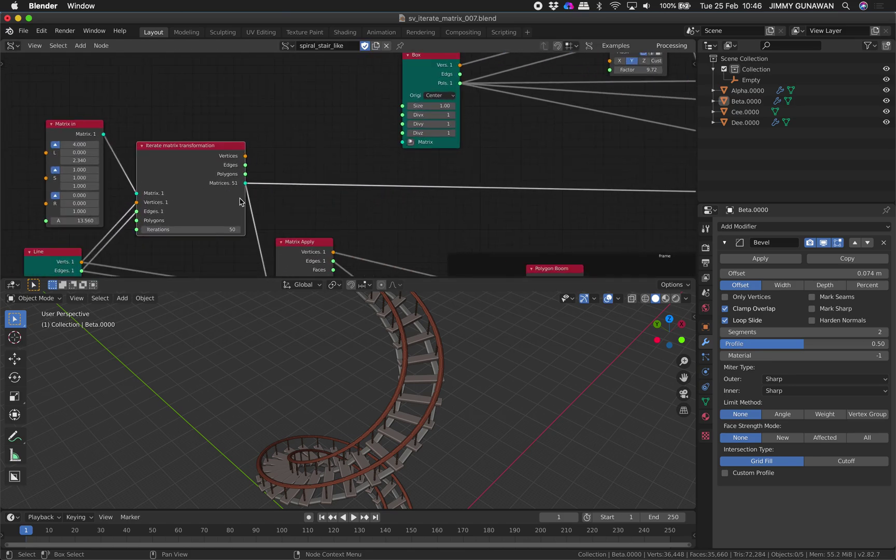
middle_click_drag(497, 188, 314, 200)
middle_click_drag(570, 194, 310, 214)
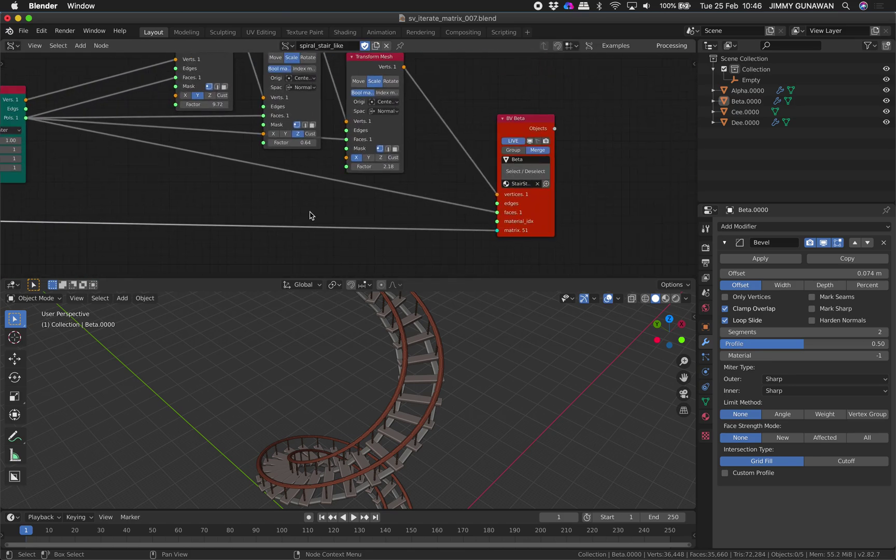
scroll(331, 211, "down", 1)
Toggle the BV Beta node's viewport visibility off and back on
left_click_drag(511, 202, 498, 183)
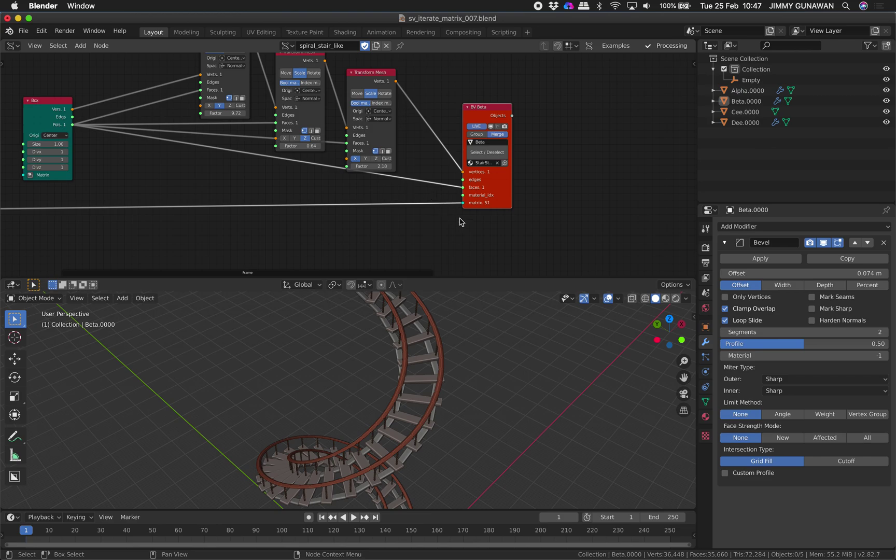
middle_click_drag(449, 167, 498, 183)
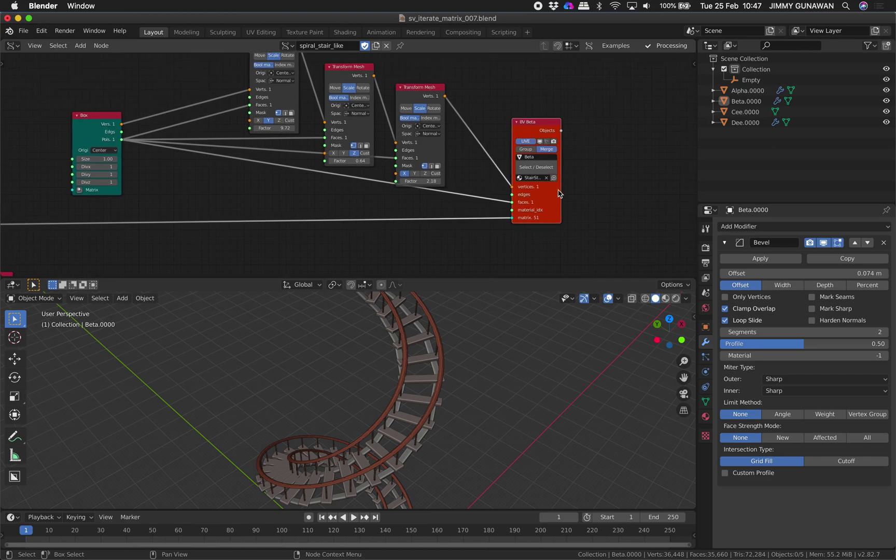
left_click(541, 142)
left_click(541, 141)
Rearrange the Box, Transform Mesh and BV Beta nodes into a more compact row
scroll(498, 107, "up", 1)
left_click_drag(555, 126, 516, 103)
middle_click_drag(456, 107, 465, 159)
left_click_drag(441, 124, 438, 76)
left_click_drag(369, 101, 365, 60)
middle_click_drag(234, 113, 292, 152)
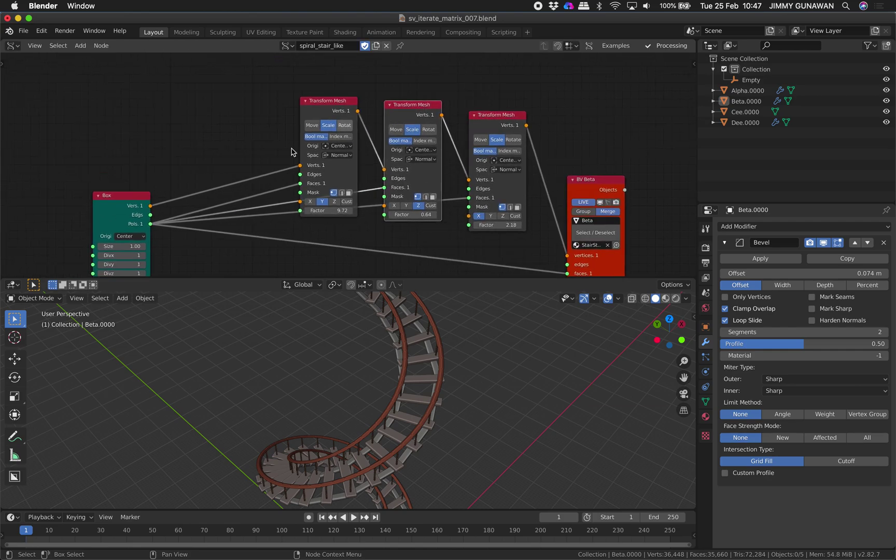
left_click_drag(129, 205, 175, 219)
scroll(283, 142, "up", 1)
Set the Transform Mesh scale factors to 11.10 on Y, 1.12 on Z and 2.48 on X
middle_click_drag(277, 231, 231, 185)
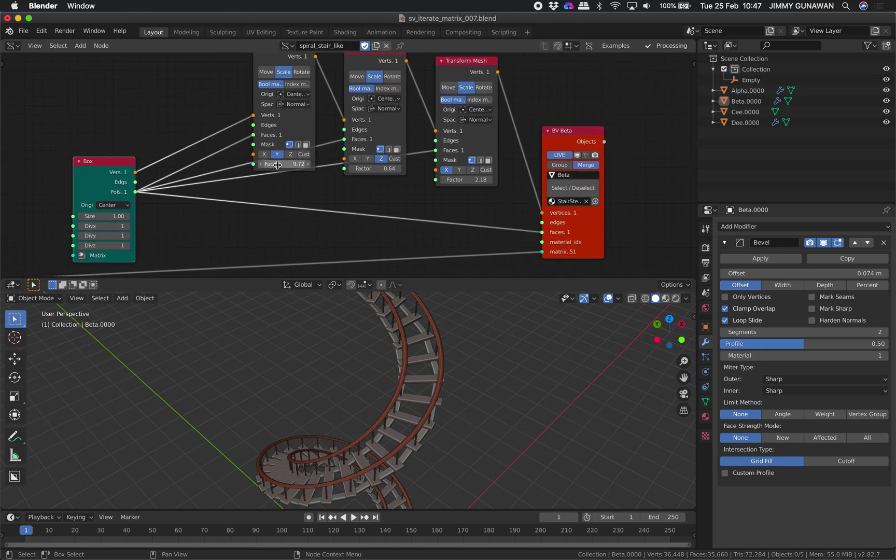
mouse_move(284, 164)
left_mouse_down()
mouse_move(305, 164)
mouse_move(267, 164)
mouse_move(285, 164)
left_mouse_up()
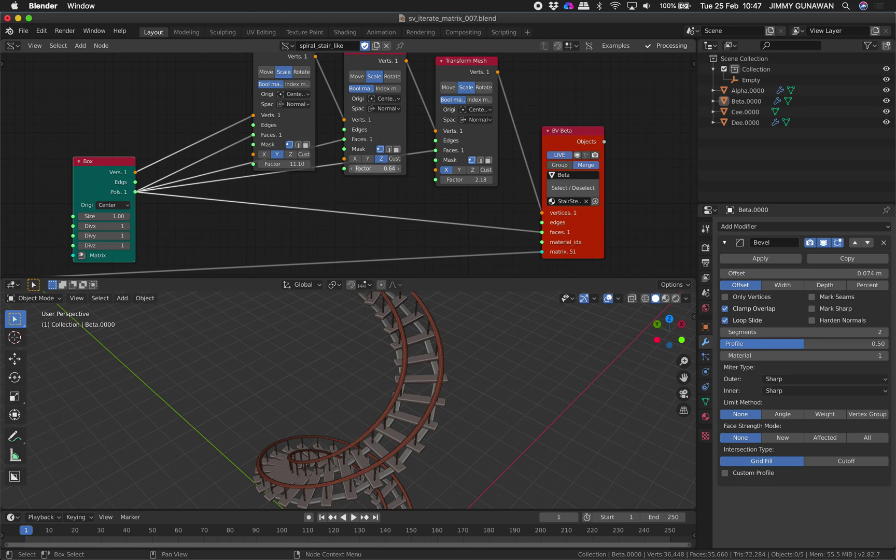
left_click_drag(373, 169, 375, 168)
left_click_drag(456, 179, 460, 179)
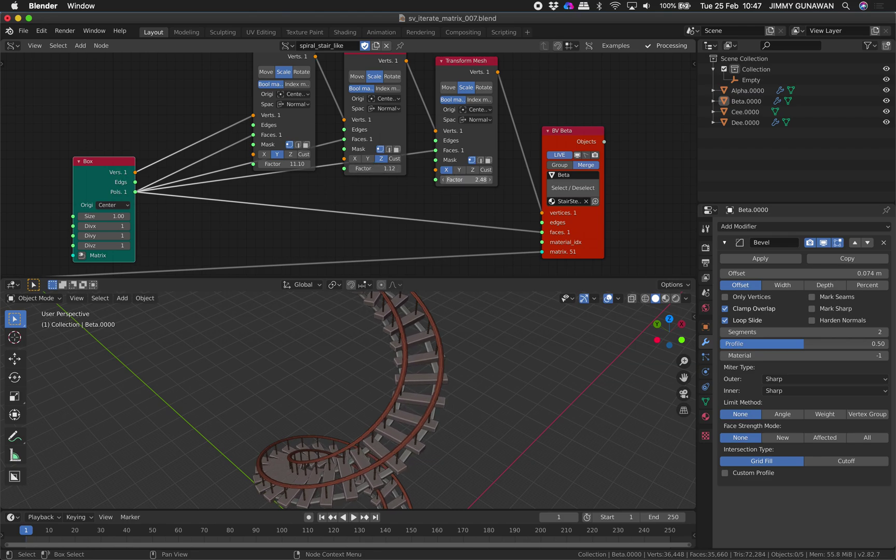
Nudge the frame around the Polygon Boom and UV Connection nodes, and move the Matrix Apply node closer to it
middle_click_drag(413, 407, 386, 137)
scroll(396, 214, "down", 5)
middle_click_drag(377, 190, 372, 76)
middle_click_drag(404, 267, 416, 200)
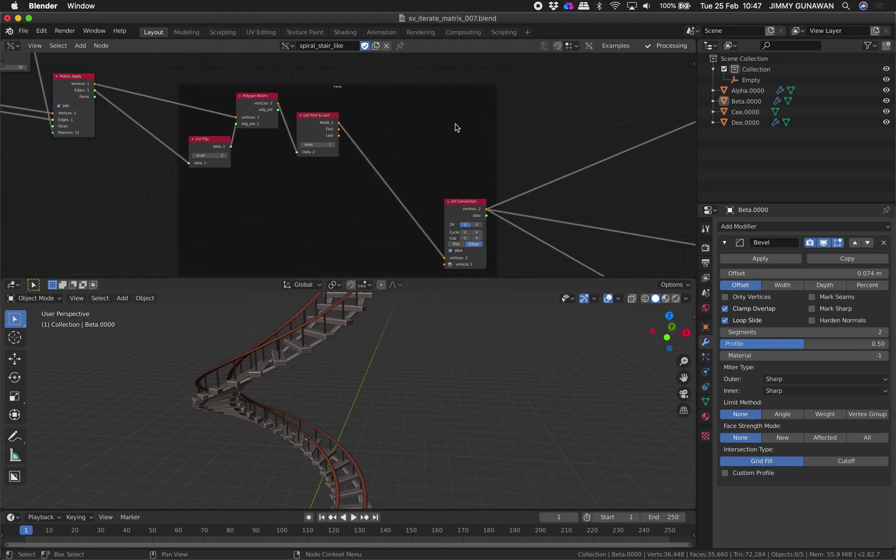
scroll(456, 128, "down", 8)
scroll(276, 147, "up", 8)
mouse_move(381, 136)
middle_mouse_down()
mouse_move(277, 147)
mouse_move(372, 122)
middle_mouse_up()
left_click_drag(311, 90, 318, 88)
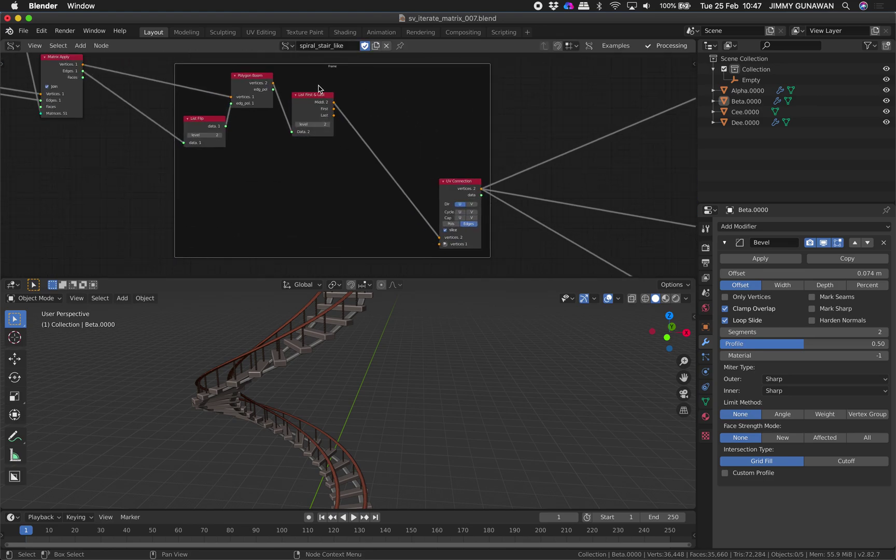
middle_click_drag(317, 87, 418, 114)
left_click_drag(174, 83, 197, 89)
middle_click_drag(198, 92, 247, 98)
scroll(256, 106, "up", 2)
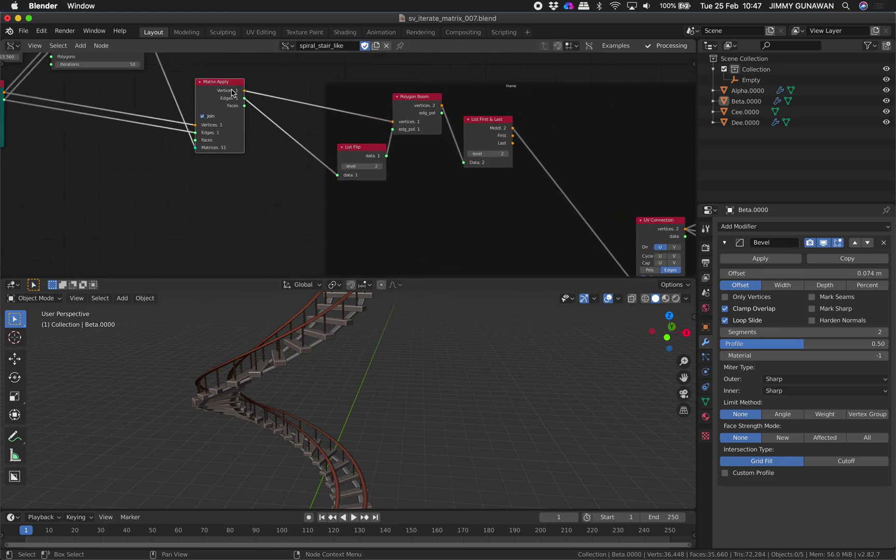
Nudge the Matrix Apply node and annotate a spiral with crossing step lines beside the staircase in the viewport
left_click_drag(223, 85, 230, 88)
middle_click_drag(228, 93, 224, 89)
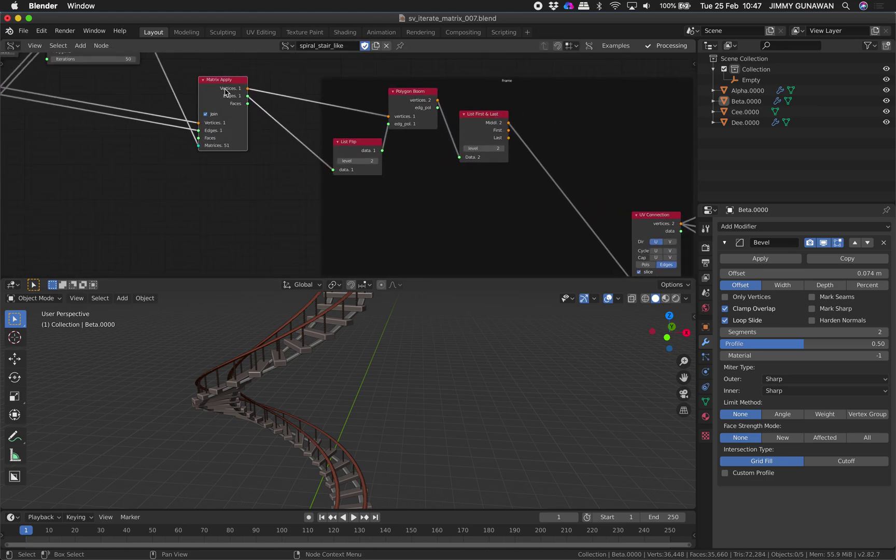
middle_click_drag(324, 416, 376, 405)
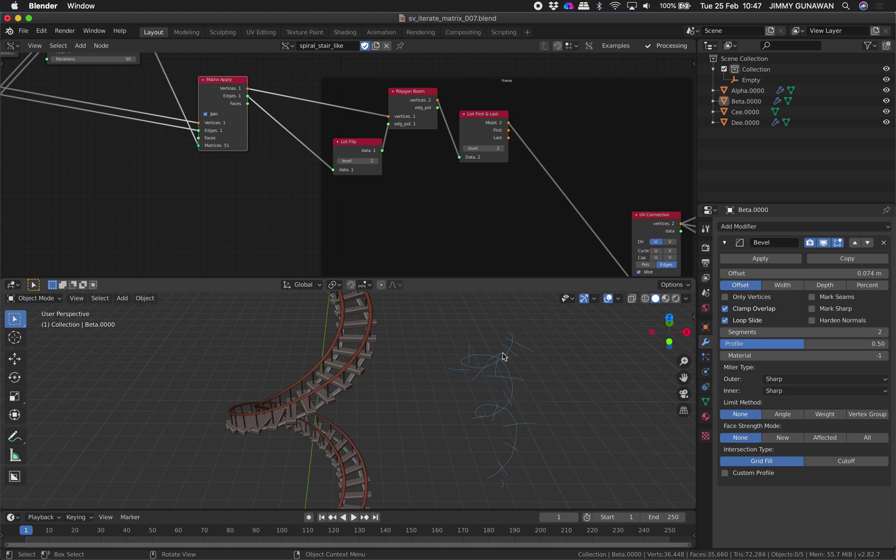
middle_click_drag(566, 424, 552, 428, "shift")
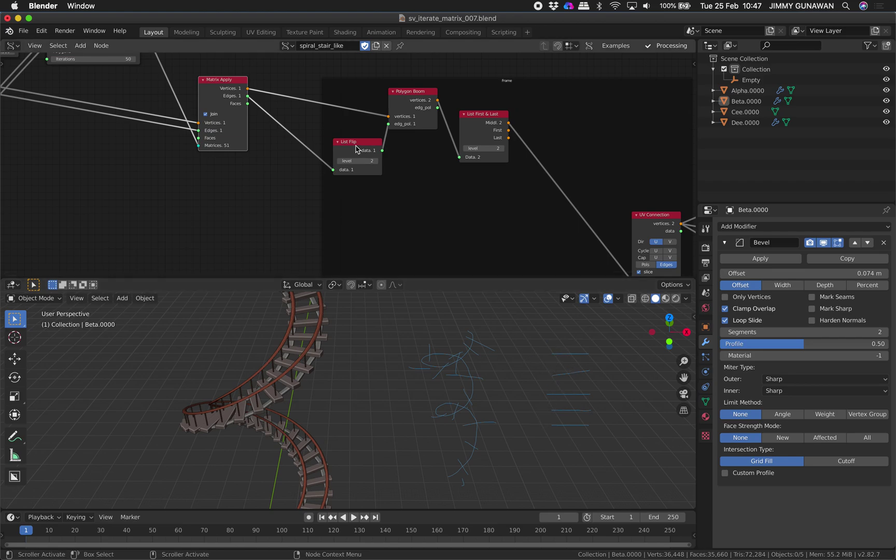
Rearrange the Polygon Boom, List First & Last and UV Connection nodes into a more compact frame
middle_click_drag(363, 146, 260, 128)
left_click_drag(300, 77, 316, 92)
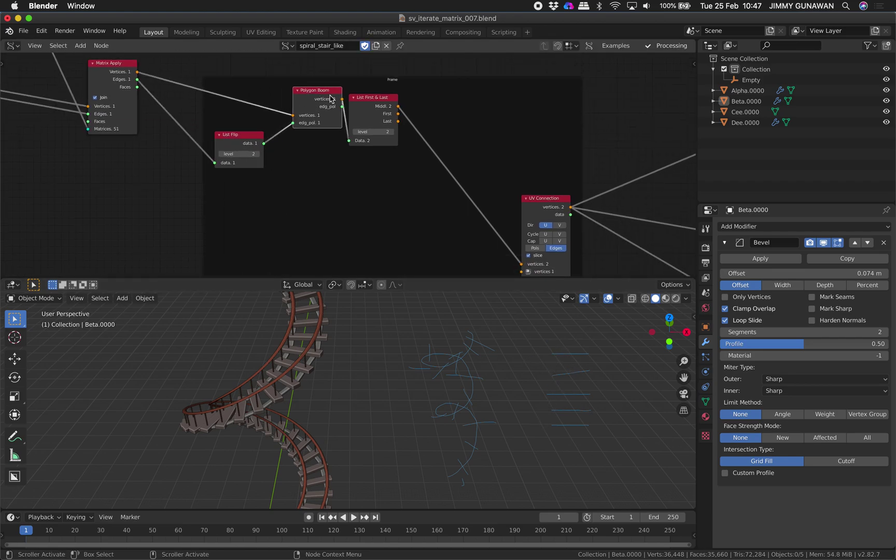
left_click_drag(375, 99, 392, 110)
middle_click_drag(413, 138, 359, 122)
left_click_drag(487, 200, 420, 150)
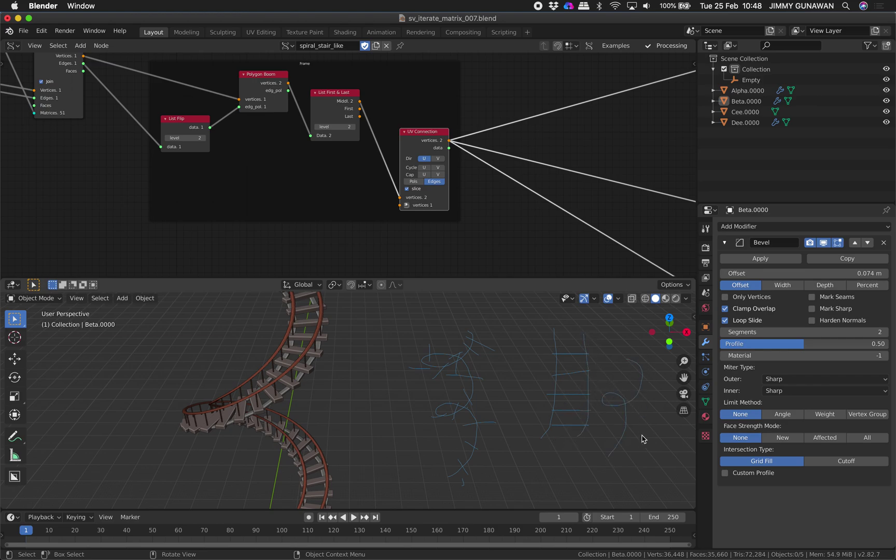
Add a Viewer Draw node near UV Connection and feed its verts and edges from the UV Connection's vertices and data
scroll(377, 148, "right", 5)
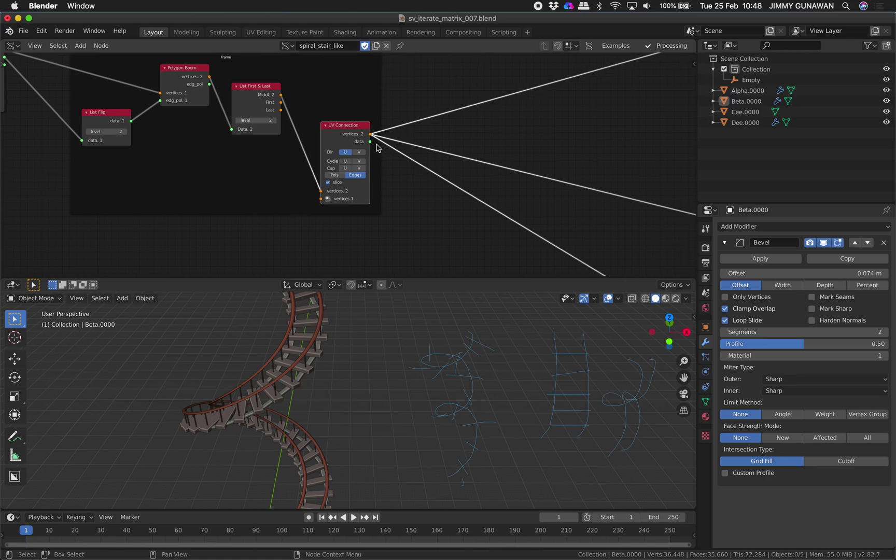
scroll(394, 120, "down", 5)
middle_click_drag(510, 116, 250, 200)
scroll(342, 186, "down", 3)
middle_click_drag(448, 157, 294, 175)
scroll(295, 175, "left", 10)
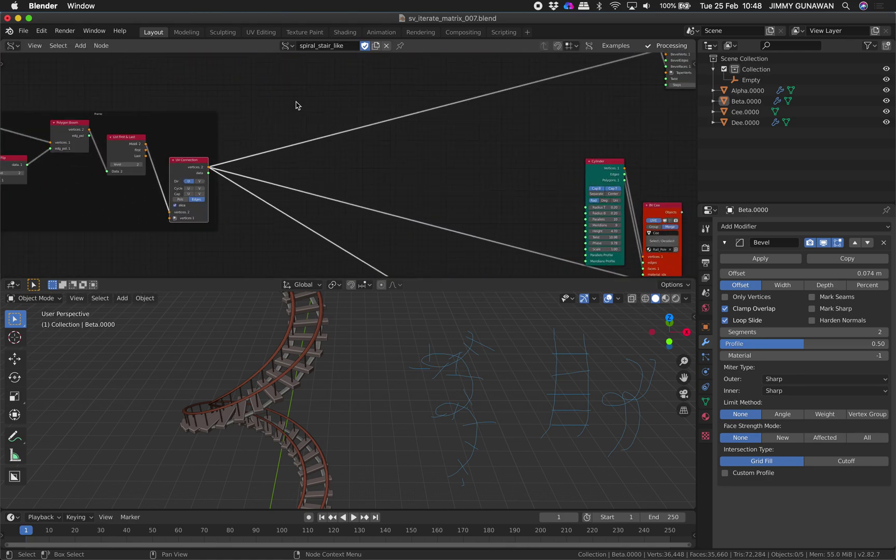
key("alt+space")
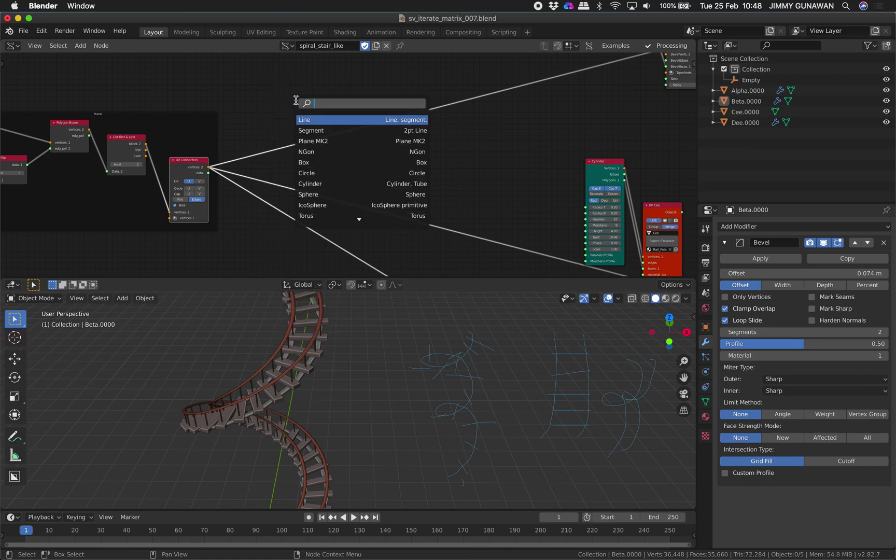
type("viewer d")
key("Return")
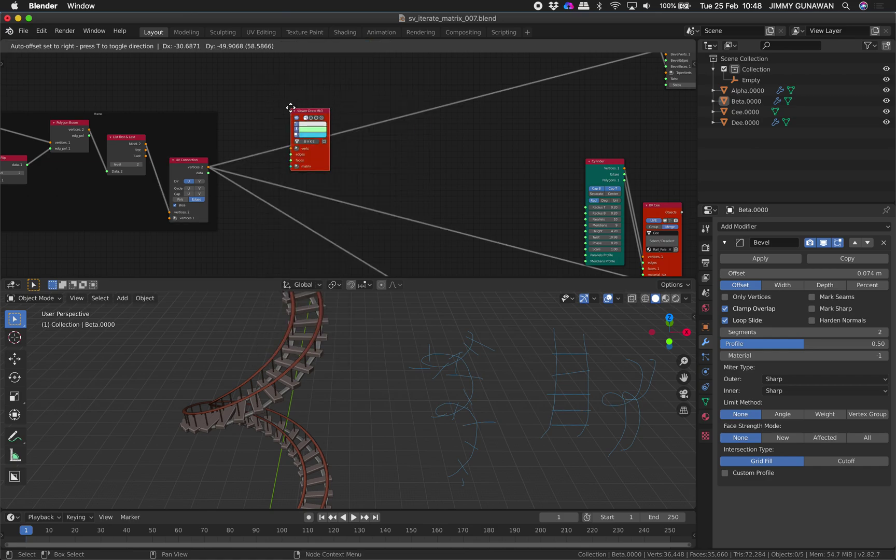
left_click(269, 68)
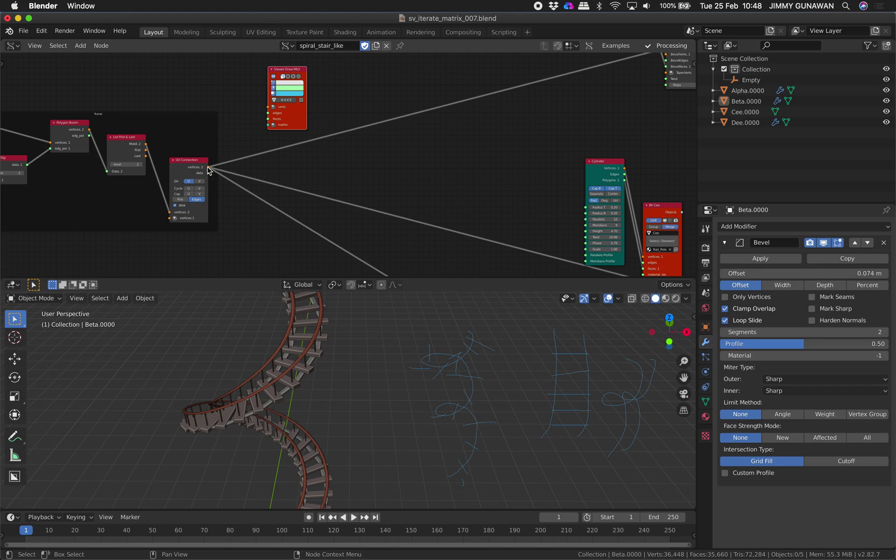
mouse_move(208, 167)
left_mouse_down()
mouse_move(246, 121)
mouse_move(268, 107)
mouse_move(256, 135)
mouse_move(268, 113)
left_mouse_up()
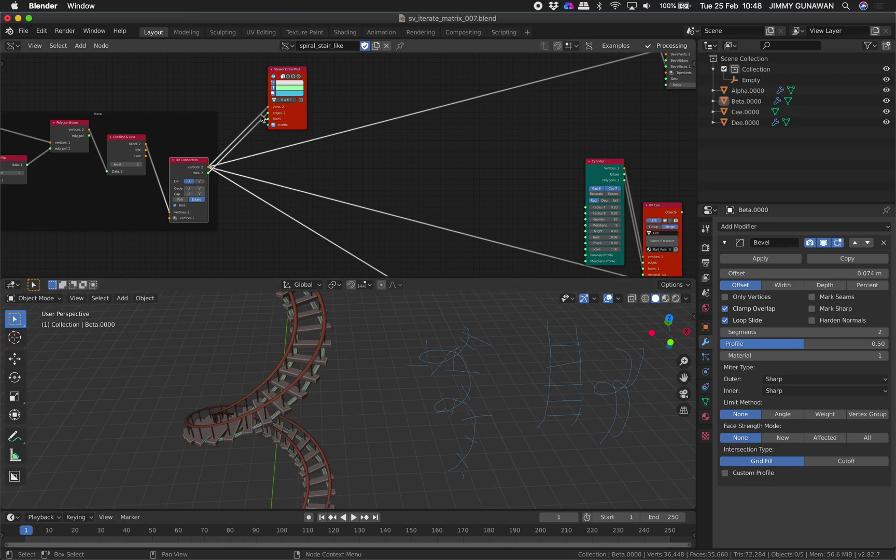
Offset the rail line preview along X with a Matrix In node on Viewer Draw's matrix socket, and turn the preview off
left_click(273, 124)
left_click(229, 87)
left_click(186, 109)
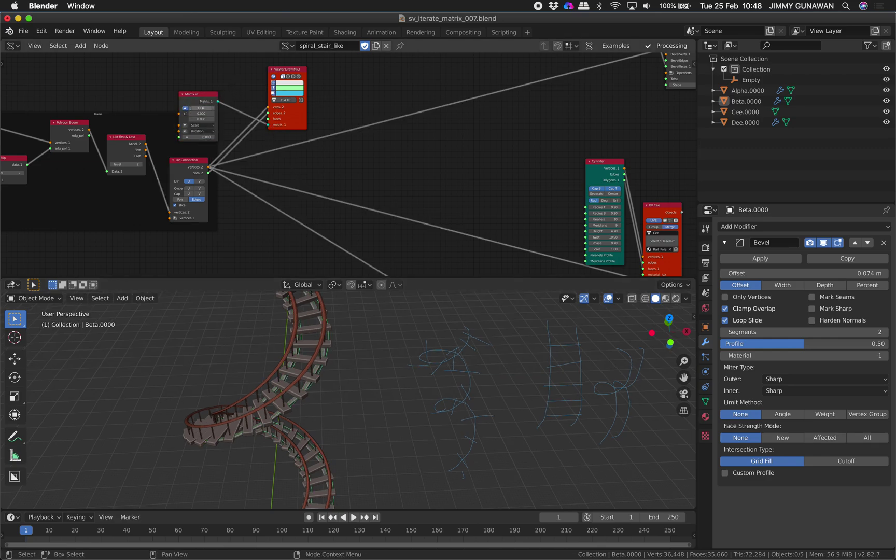
left_click_drag(201, 108, 226, 107)
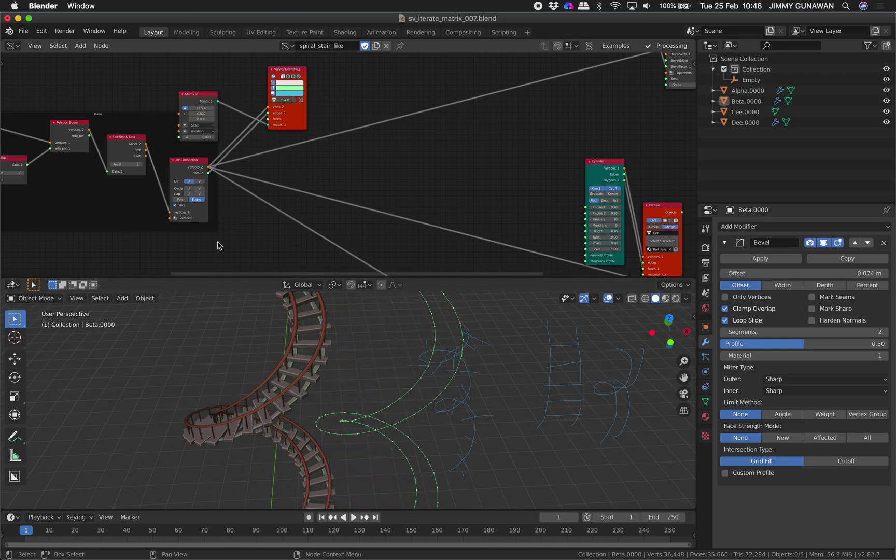
middle_click_drag(244, 311, 366, 374)
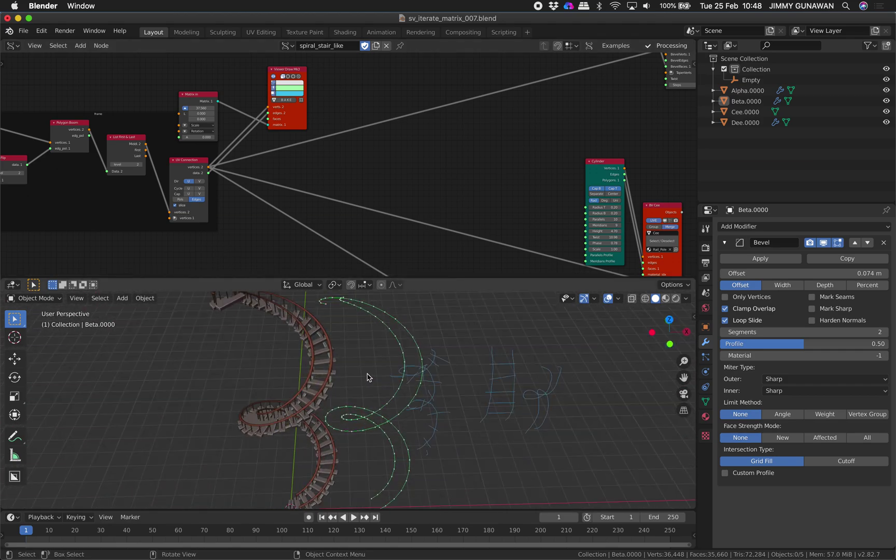
left_click(274, 78)
Move the upper Bevel a Curve, Vector In, Move and BV Alpha nodes closer together
middle_click_drag(410, 110, 345, 189)
scroll(332, 186, "up", 4)
middle_click_drag(292, 161, 291, 151)
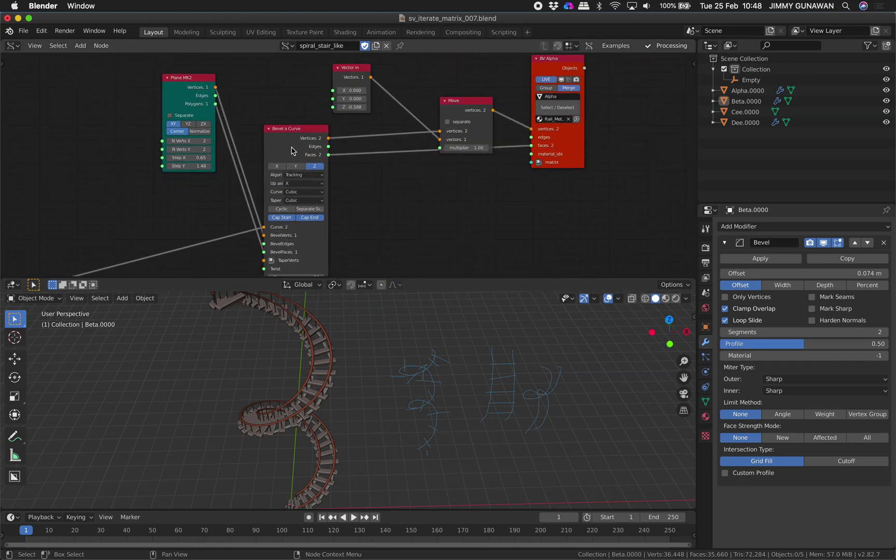
left_click_drag(291, 149, 276, 135)
left_click_drag(359, 69, 365, 65)
left_click_drag(442, 102, 417, 102)
left_click_drag(554, 152, 521, 159)
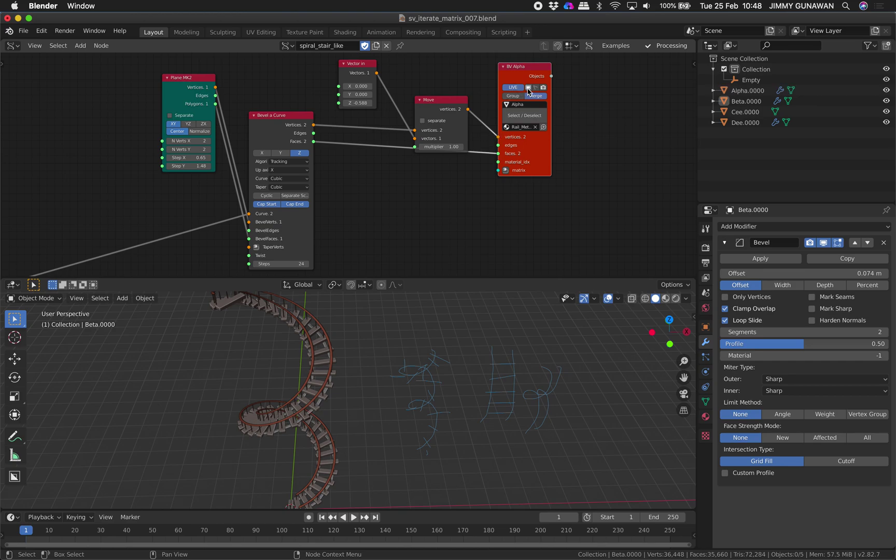
Toggle the BV Alpha node's viewport visibility off and back on, and select the handrail object Dee.0000
left_click(528, 89)
scroll(388, 366, "up", 3)
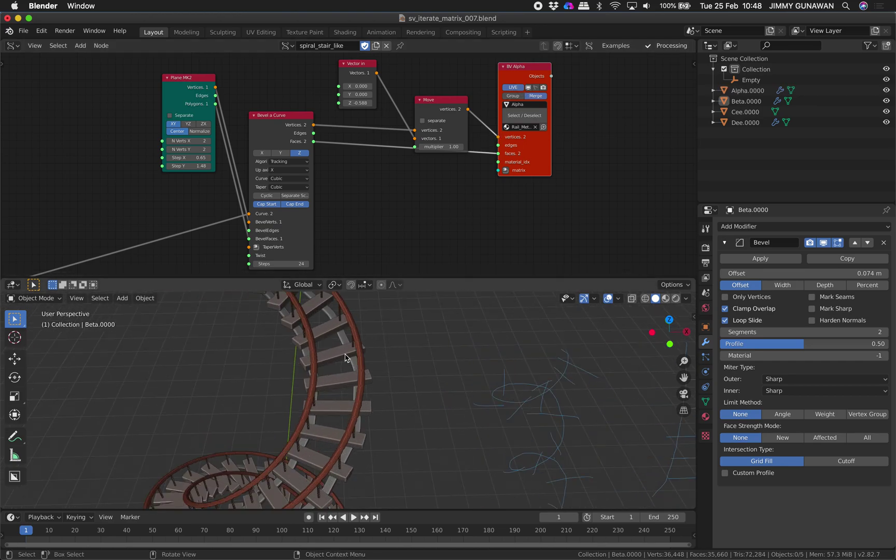
left_click(346, 343)
middle_click_drag(346, 342, 374, 405, "shift")
left_click(361, 382)
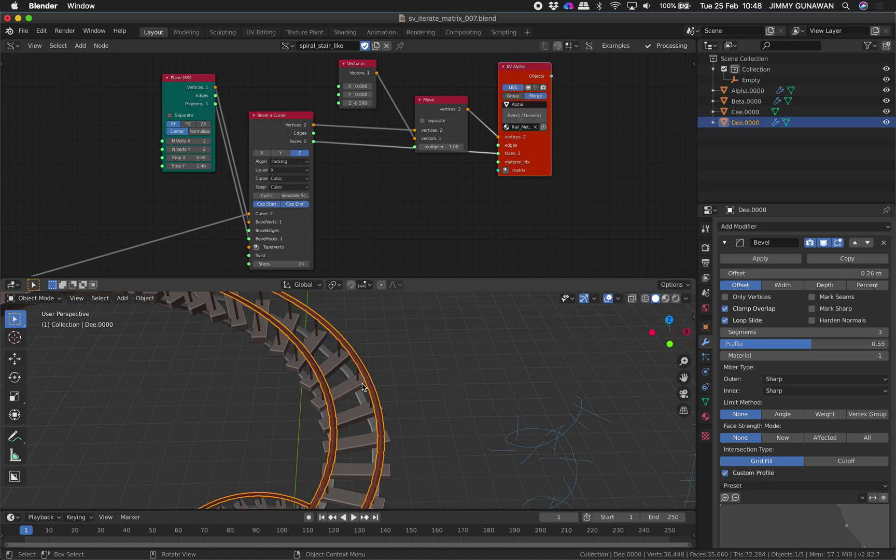
left_click(361, 390)
left_click(364, 382)
left_click(364, 393)
left_click(366, 397)
left_click(366, 400)
left_click(366, 401)
Fine-tune the layout of the Plane MK2, Bevel a Curve, Vector In, Move and BV Alpha nodes
scroll(334, 184, "down", 1)
left_click_drag(295, 134, 298, 140)
left_click_drag(361, 92, 360, 89)
left_click_drag(421, 118, 407, 118)
left_click_drag(484, 146, 474, 154)
scroll(376, 146, "up", 1)
middle_click_drag(240, 137, 310, 157)
left_click_drag(355, 157, 350, 146)
scroll(253, 95, "up", 1)
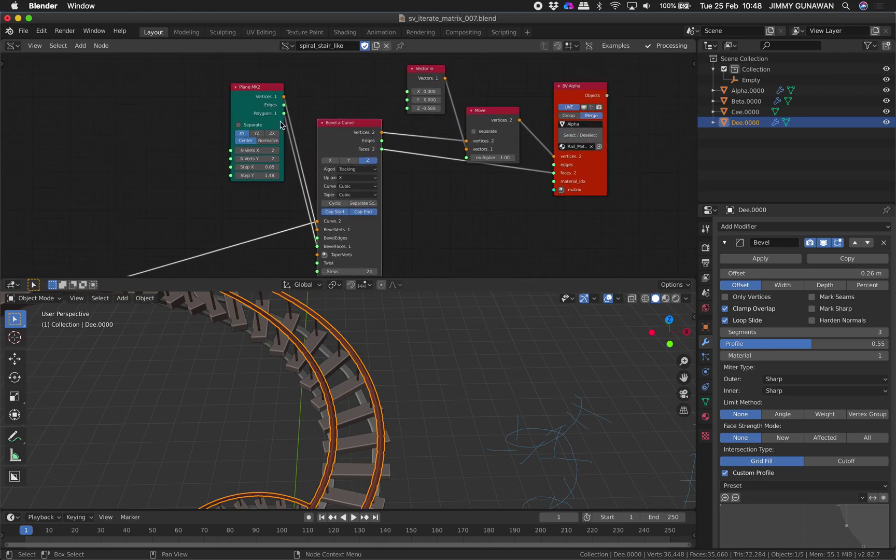
scroll(335, 140, "down", 1)
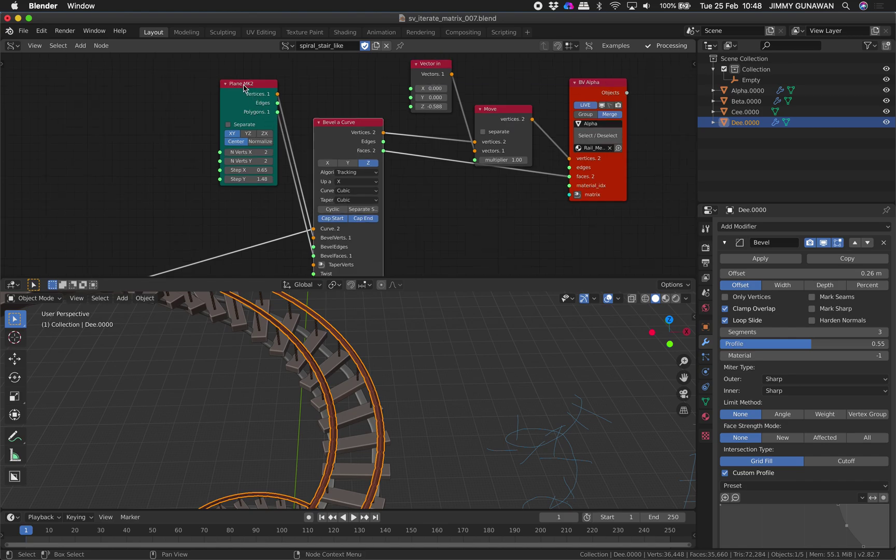
left_click_drag(244, 87, 242, 96)
Move the Cylinder node slightly away from the BV Cee node it feeds
scroll(426, 226, "down", 12)
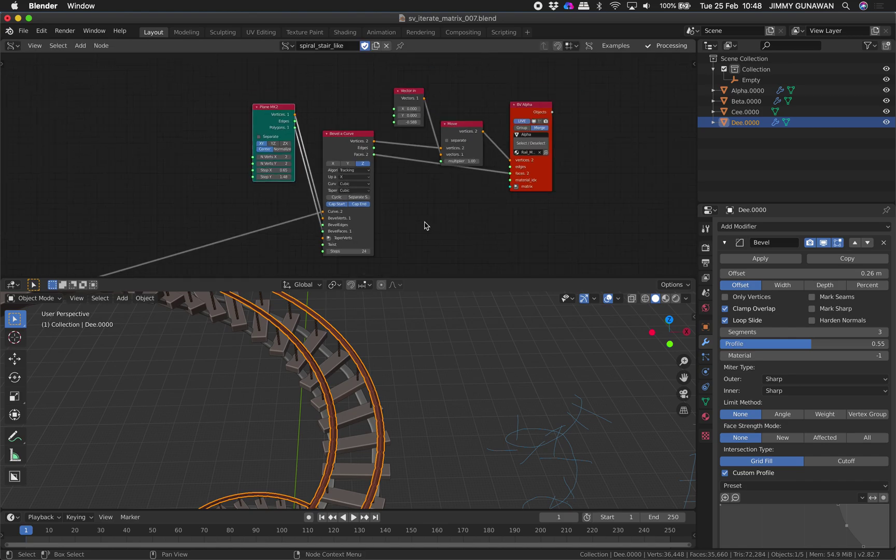
middle_click_drag(405, 226, 393, 135)
scroll(378, 173, "up", 3)
scroll(376, 172, "up", 1)
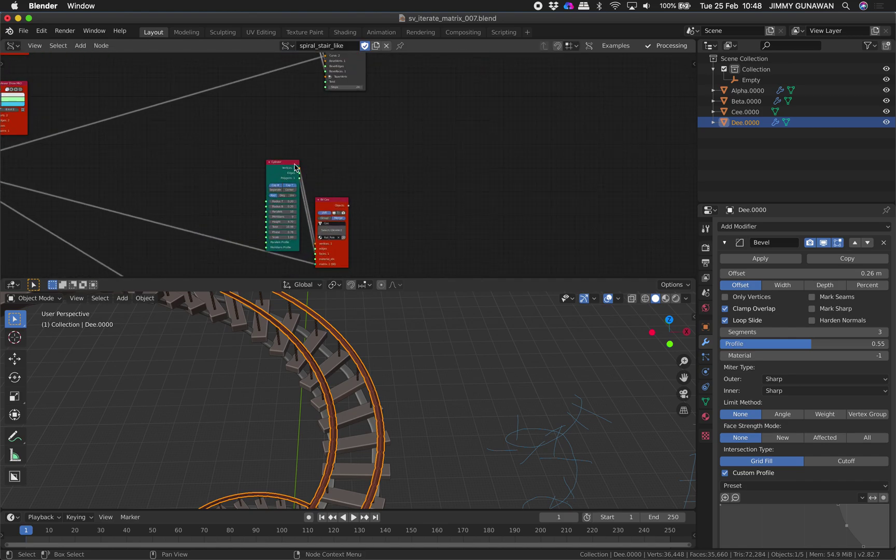
left_click_drag(283, 166, 270, 151)
Tidy the handrail branch by repositioning its Bevel a Curve, Move and Circle nodes
middle_click_drag(359, 236, 396, 122)
scroll(396, 122, "up", 1)
middle_click_drag(446, 249, 419, 136)
scroll(445, 192, "up", 2)
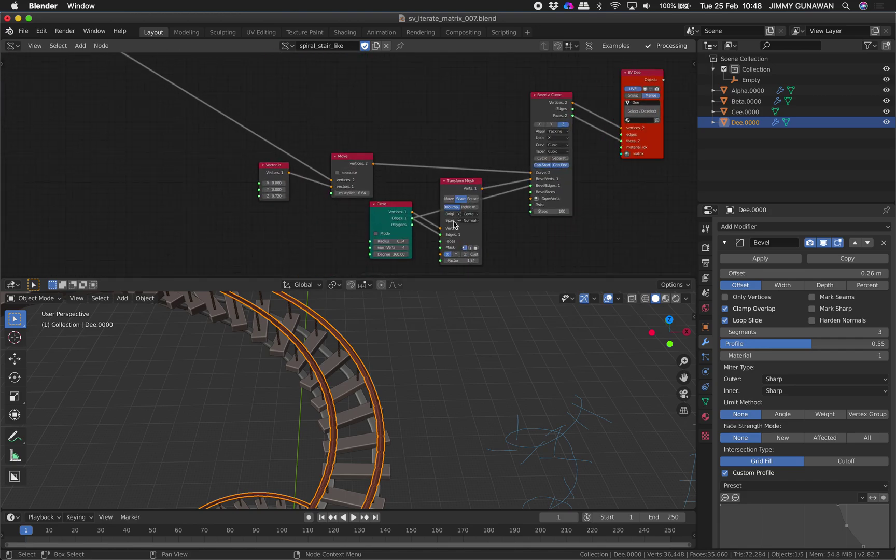
left_click_drag(560, 71, 548, 75)
scroll(386, 146, "down", 1)
middle_click_drag(385, 146, 370, 156)
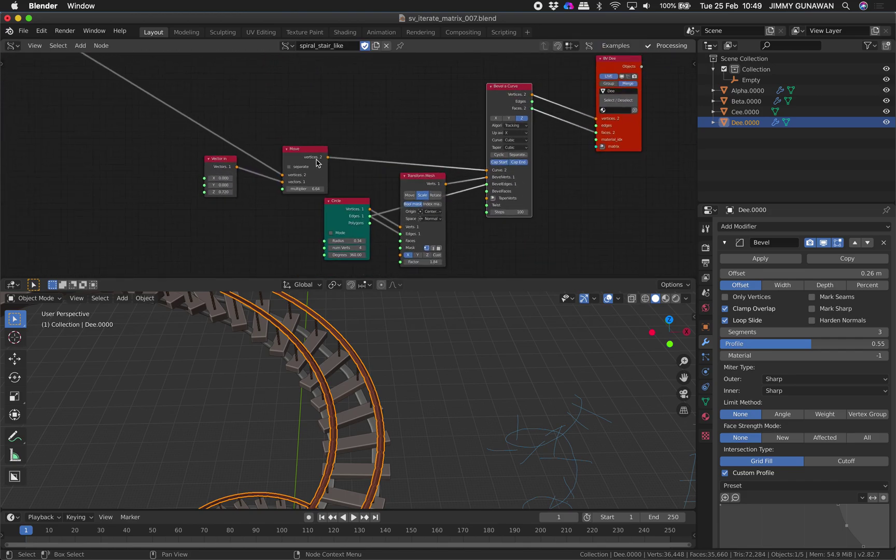
left_click_drag(306, 149, 309, 142)
left_click_drag(335, 214, 328, 216)
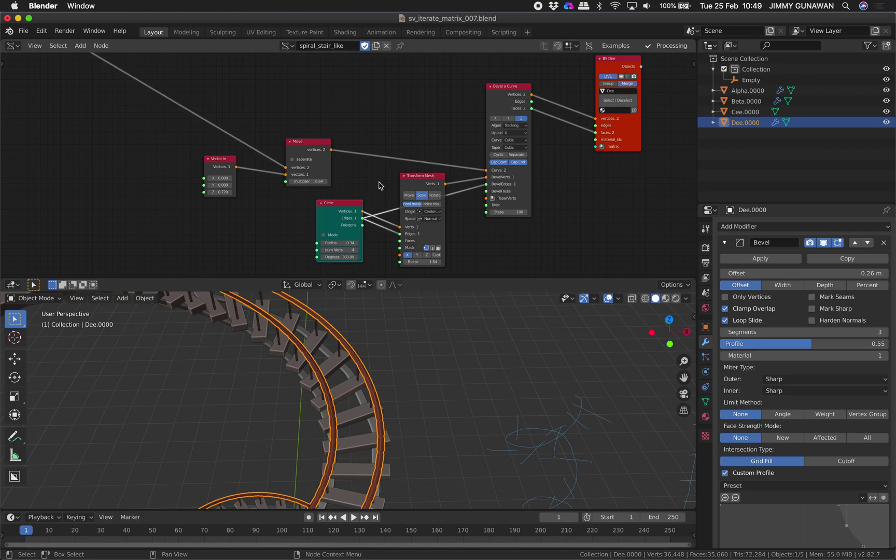
Try a thicker, rounder handrail by setting the Circle node's radius to 0.82 and its number of vertices to 8
scroll(369, 230, "up", 1)
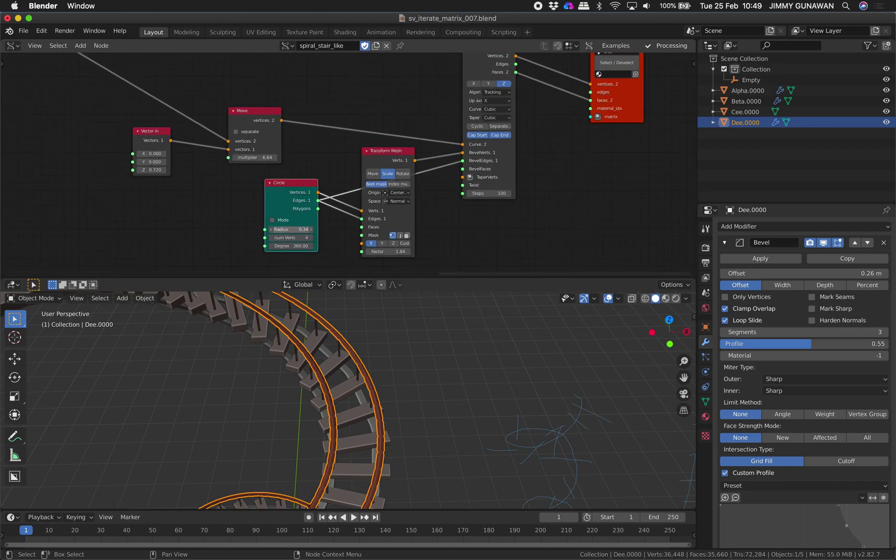
left_click_drag(291, 229, 320, 261)
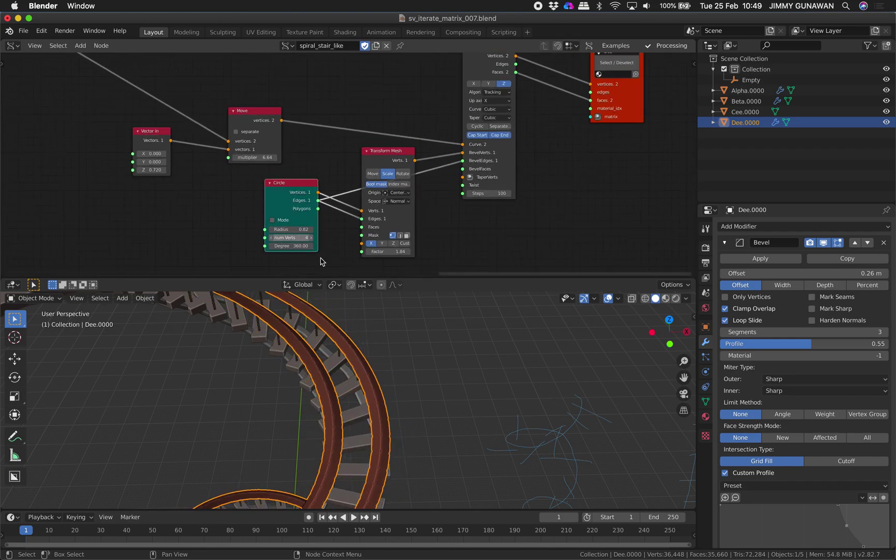
left_click(312, 239)
left_click(312, 239)
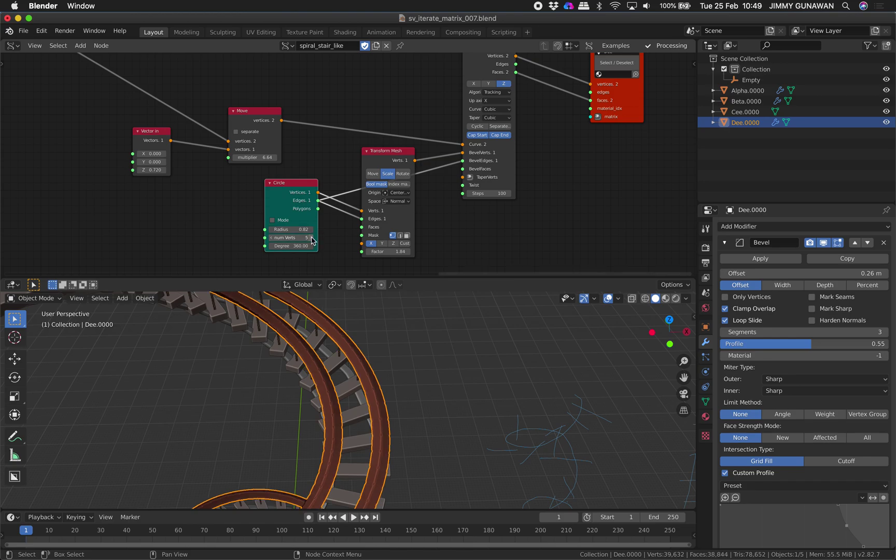
left_click(312, 239)
left_click(312, 239)
middle_click_drag(380, 377, 342, 311)
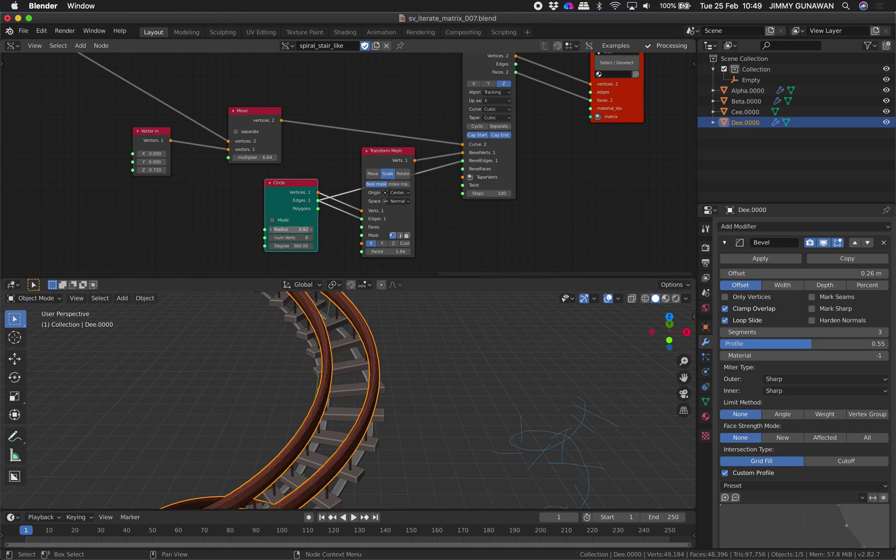
Set the handrail Circle node's radius to 0.64 and its number of vertices to 4
key("Return")
middle_click_drag(377, 340, 395, 336)
left_click_drag(298, 229, 278, 229)
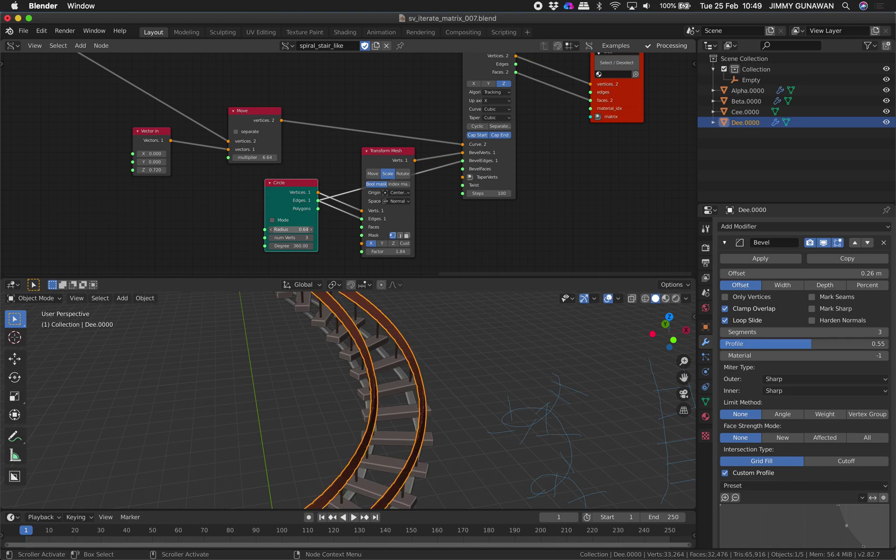
left_click(311, 238)
left_click(311, 238)
middle_click_drag(390, 364, 362, 363)
key("Return")
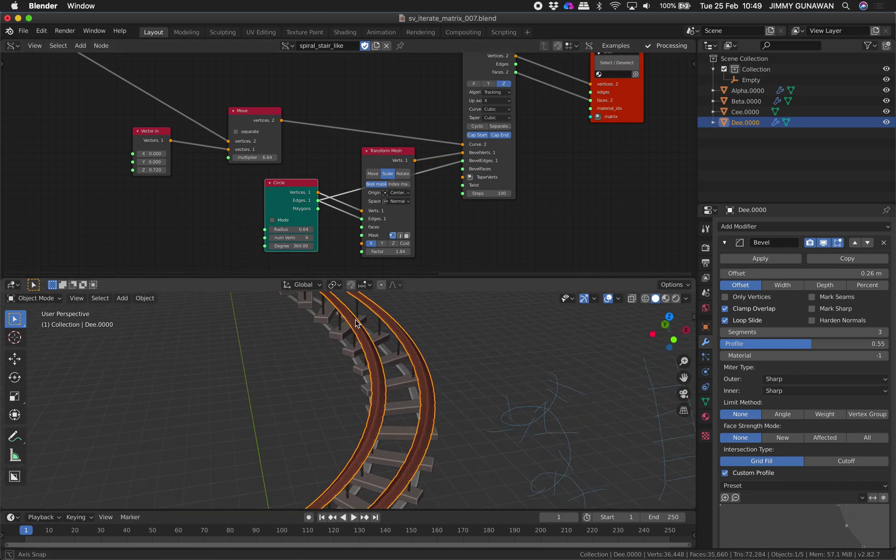
Move the handrail branch's Transform Mesh node lower and away from the Circle node
scroll(304, 235, "up", 1)
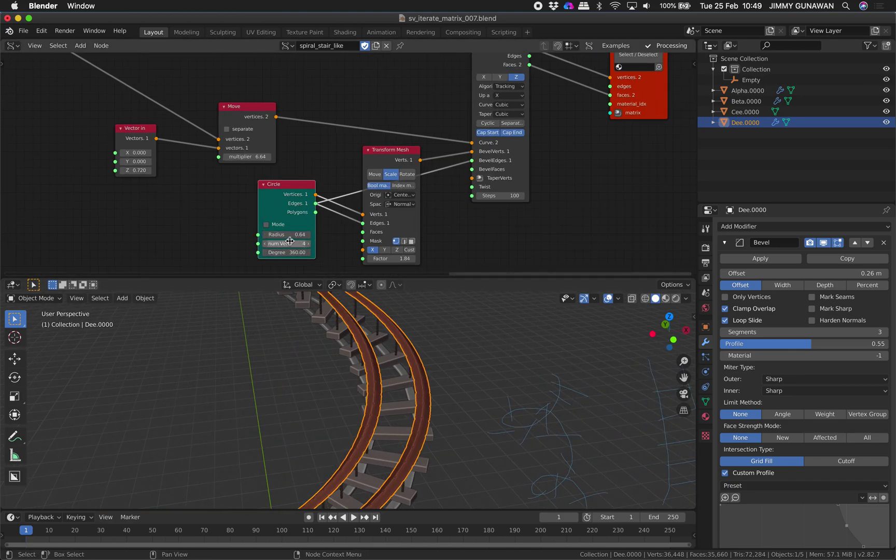
scroll(311, 218, "down", 3)
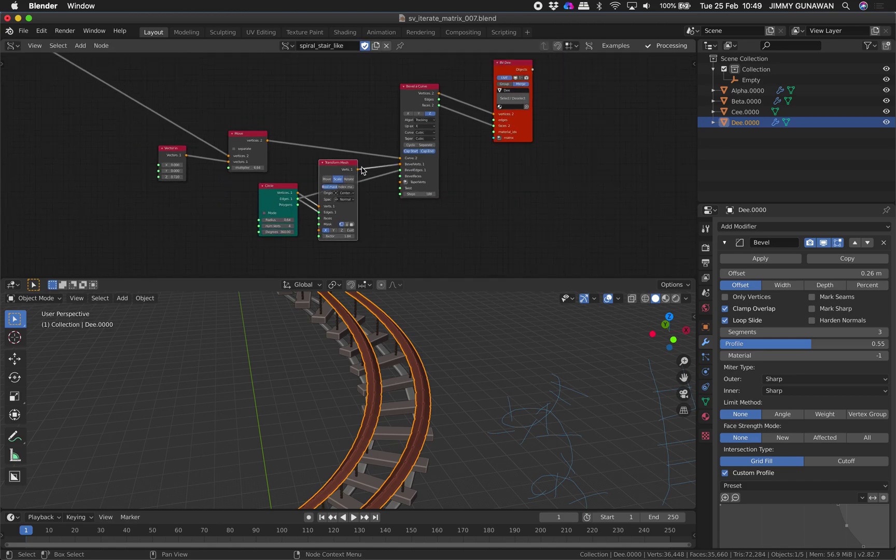
middle_click_drag(362, 167, 355, 180)
scroll(346, 244, "up", 1)
middle_click_drag(361, 237, 372, 190)
scroll(377, 188, "up", 1)
middle_click_drag(400, 152, 392, 189)
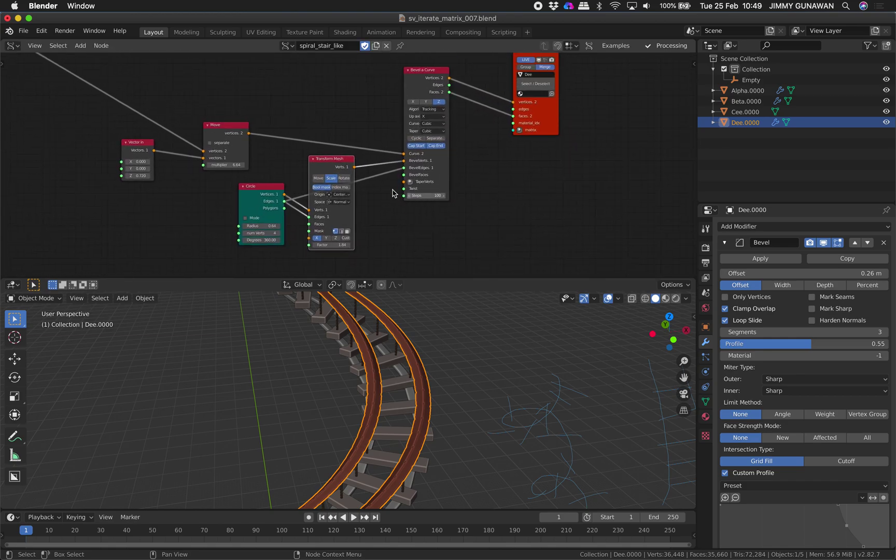
left_click_drag(329, 158, 348, 193)
middle_click_drag(347, 191, 342, 138)
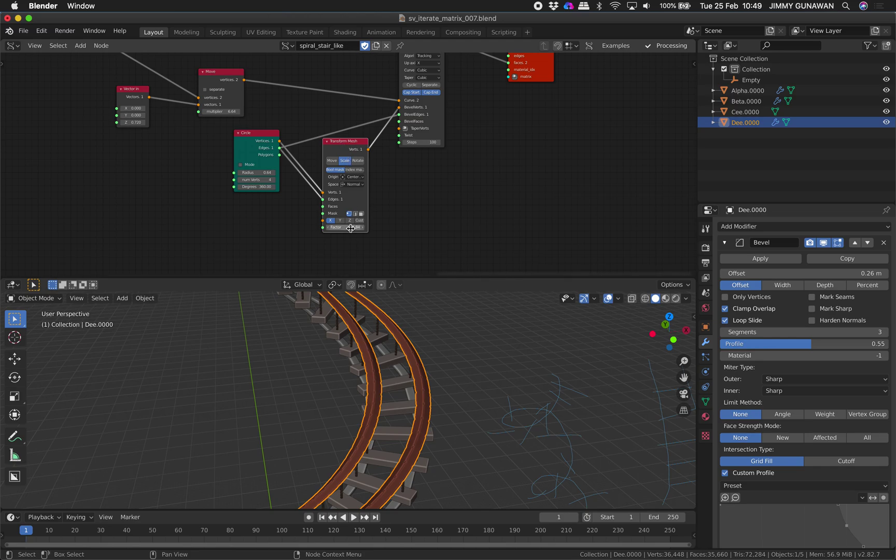
Set the handrail Transform Mesh node's scale factor to 1.78 and reposition its Transform Mesh, Move and Vector in nodes
left_click_drag(350, 228, 374, 228)
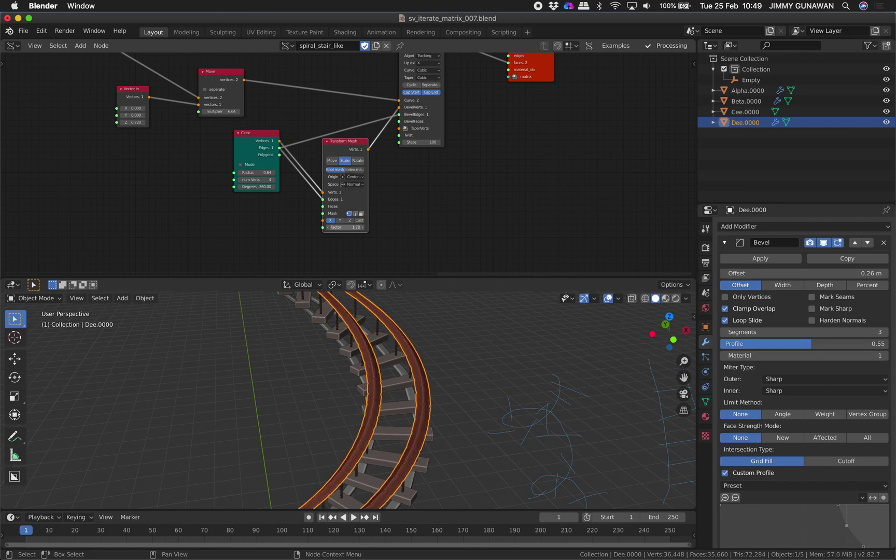
left_click_drag(348, 152, 341, 159)
middle_click_drag(402, 154, 379, 214)
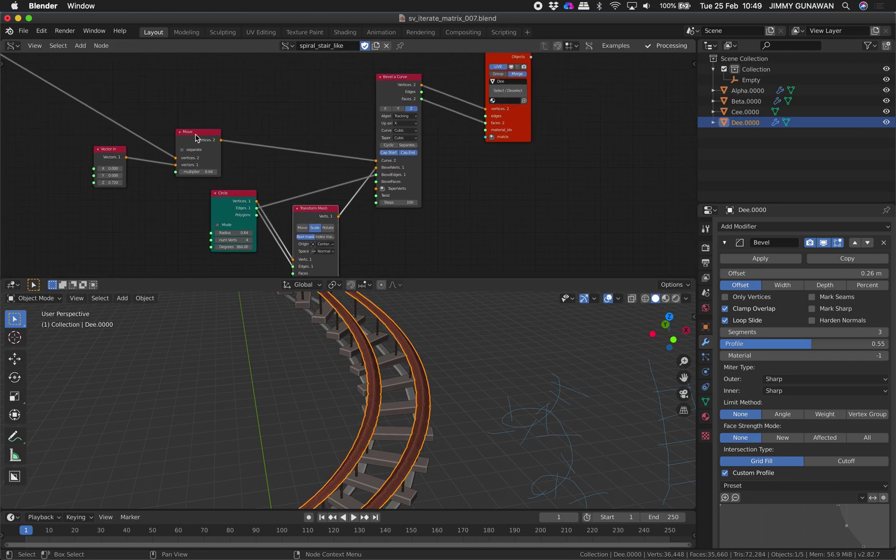
left_click_drag(196, 138, 250, 112)
left_click_drag(102, 153, 144, 172)
Inspect the staircase up close and select the rail mesh beneath the treads
middle_click_drag(380, 320, 301, 328)
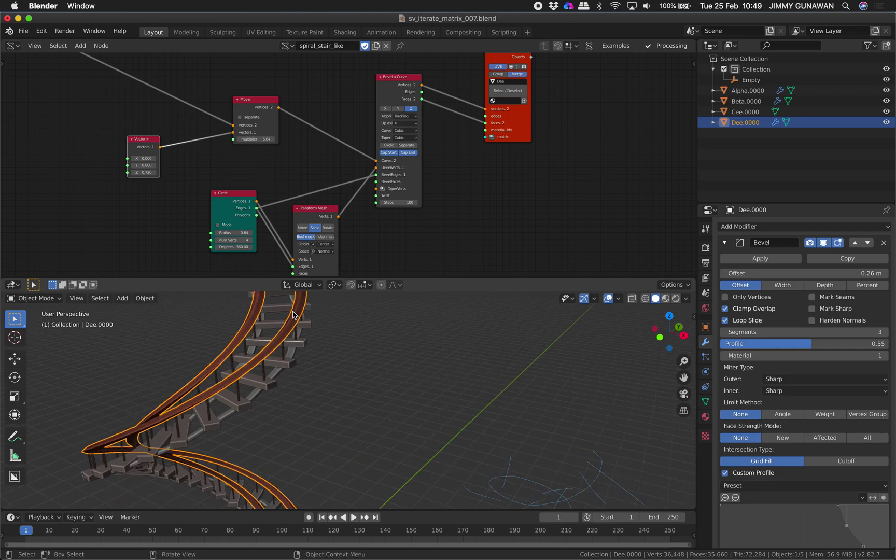
scroll(286, 346, "up", 5)
left_click(317, 363)
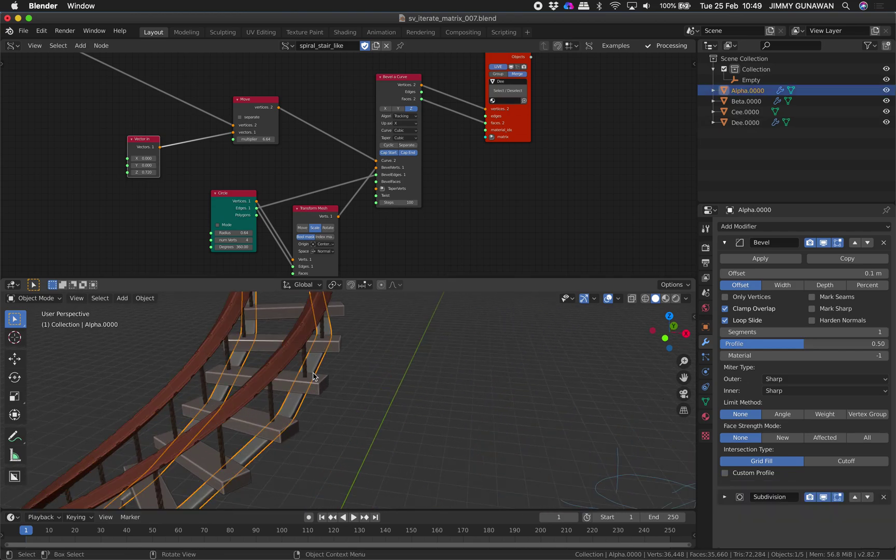
Move the complete handrail node branch higher in the tree, beside the pole branch
scroll(290, 151, "down", 10)
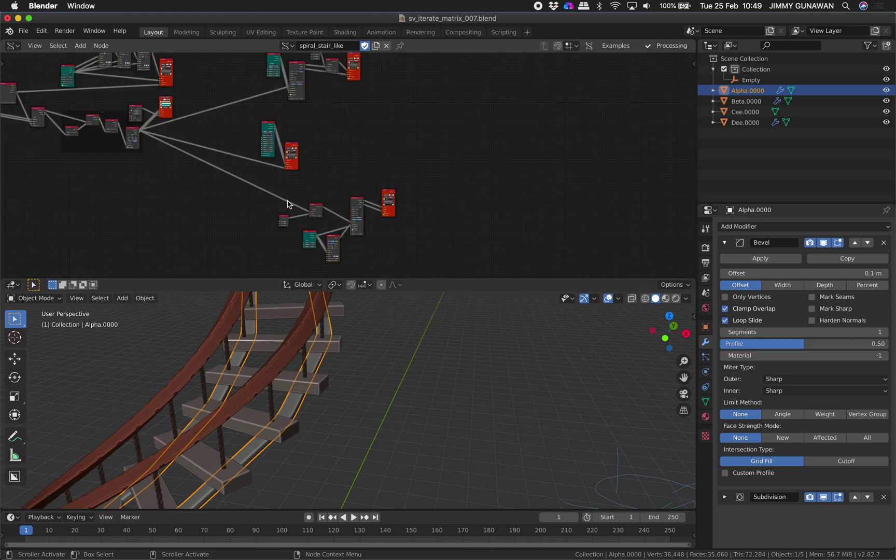
left_click_drag(274, 202, 434, 250)
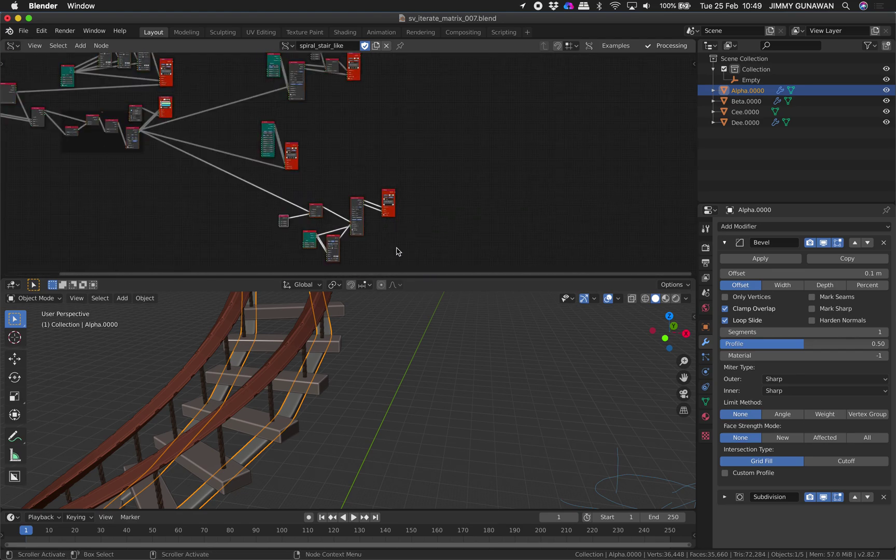
key("g")
left_click(440, 144)
scroll(286, 147, "up", 8)
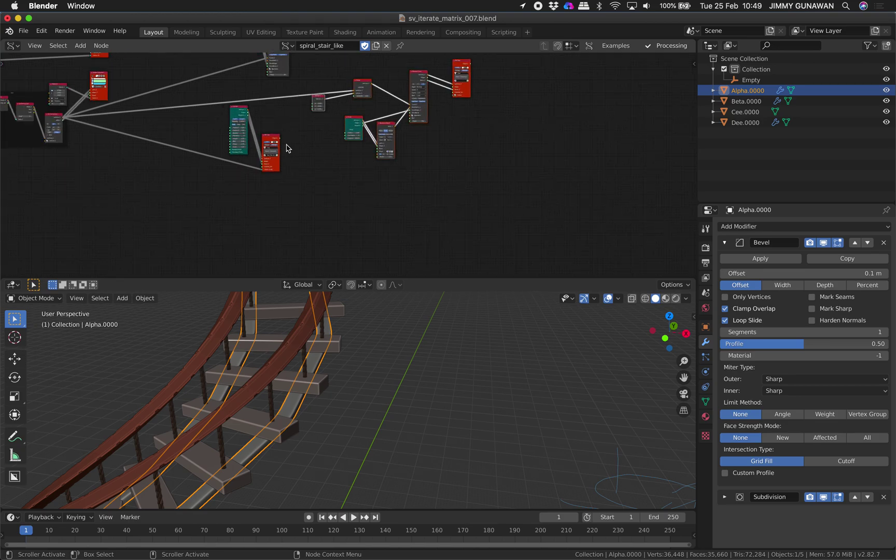
Reposition the pole branch's Cylinder and BV Cee nodes lower in the tree, with the Cylinder slightly above the viewer
left_click_drag(334, 160, 298, 231)
left_click_drag(395, 194, 382, 247)
middle_click_drag(367, 196, 389, 100)
scroll(374, 134, "up", 4)
scroll(374, 136, "up", 1)
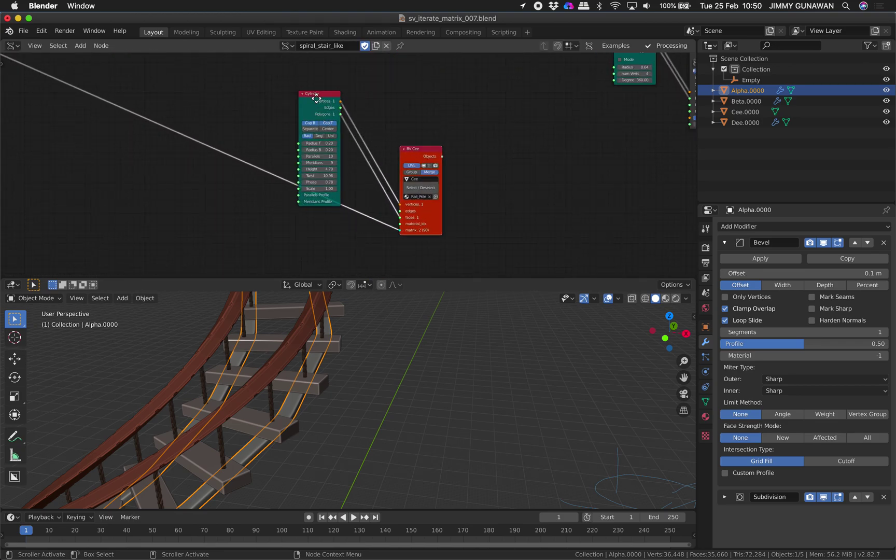
left_click_drag(315, 95, 322, 81)
Move the BV Cee node up and taper the poles by setting the Cylinder node's Radius B to 1.16 and Radius T to 0.26
scroll(303, 401, "down", 3)
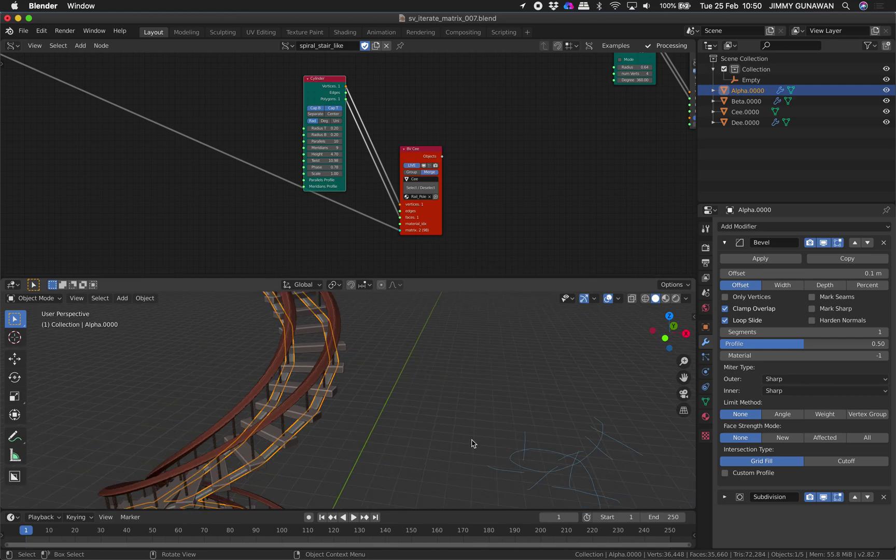
left_click(332, 421)
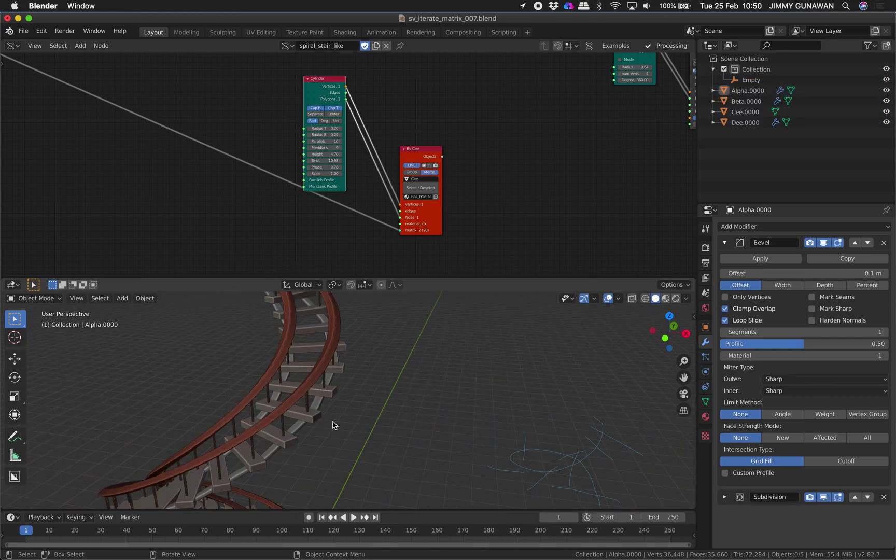
middle_click_drag(404, 375, 426, 396, "shift")
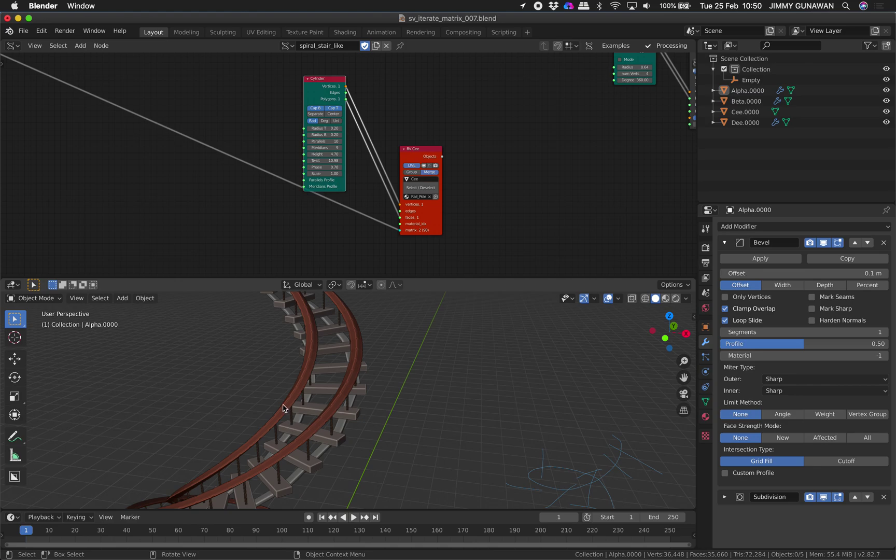
scroll(347, 238, "up", 3)
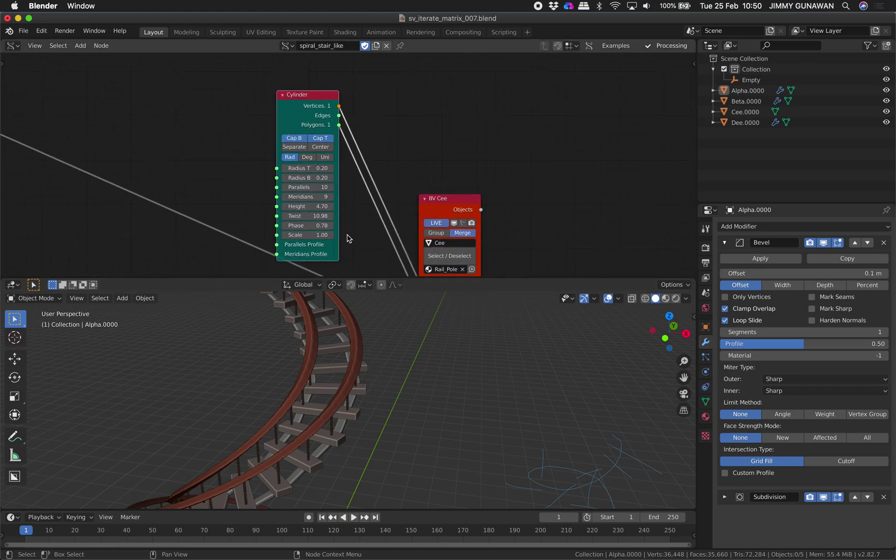
left_click_drag(430, 200, 429, 175)
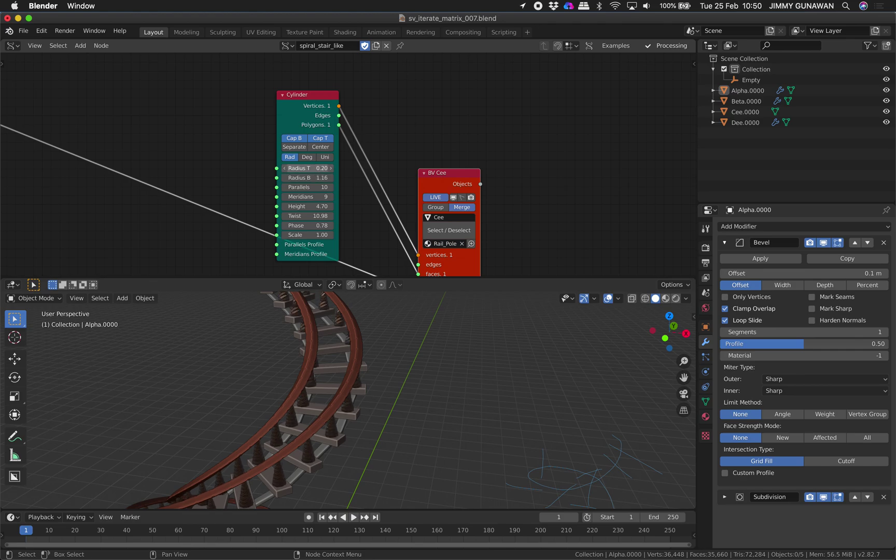
scroll(338, 242, "up", 3)
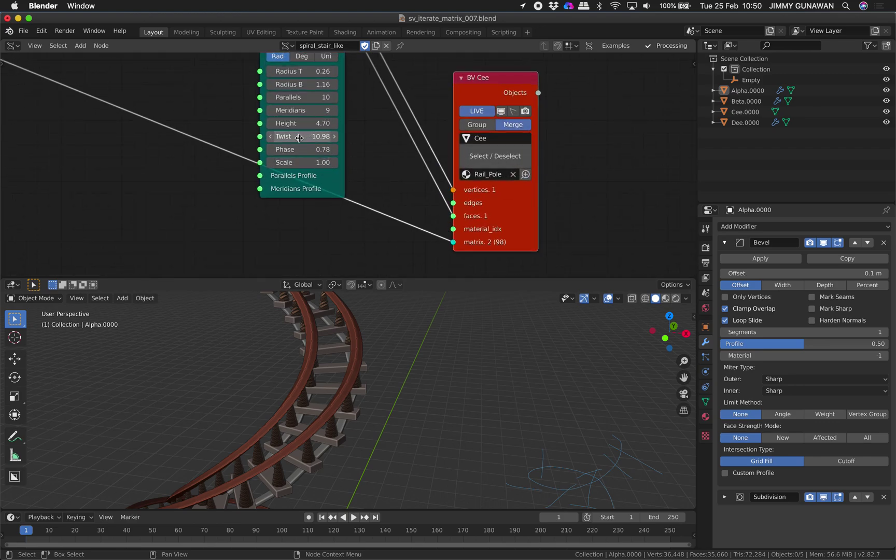
Select the poles for a close look and set the Cylinder node's Twist to 6.00
left_click_drag(317, 136, 310, 137)
scroll(311, 347, "up", 5)
middle_click_drag(311, 409, 355, 352, "shift")
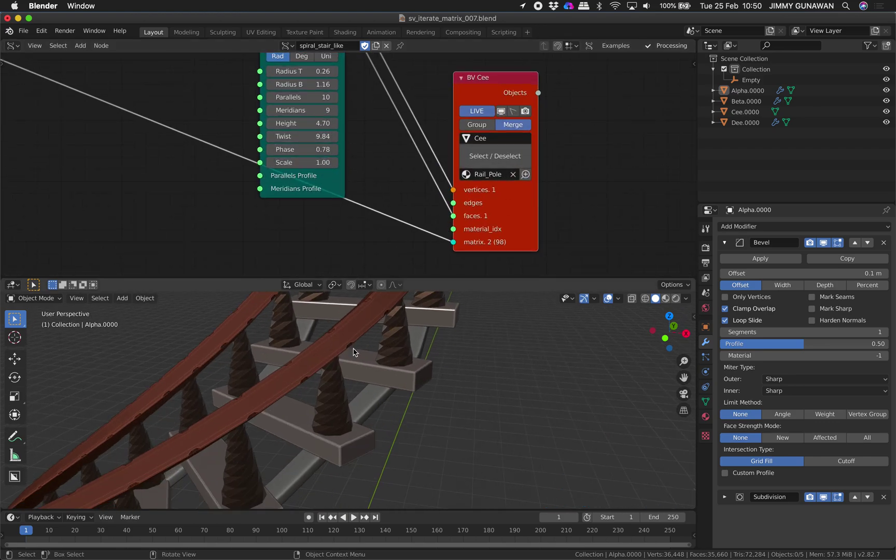
scroll(369, 355, "up", 4)
left_click(334, 379)
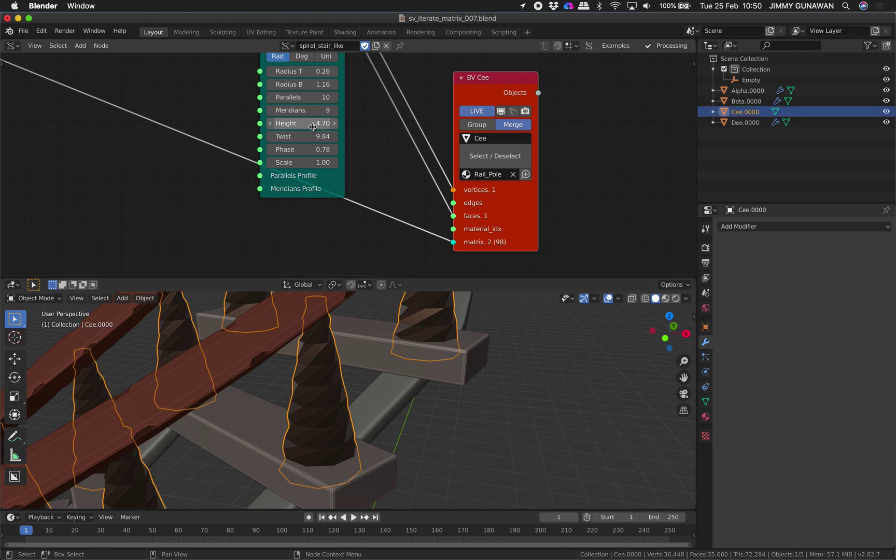
left_click_drag(304, 133, 243, 134)
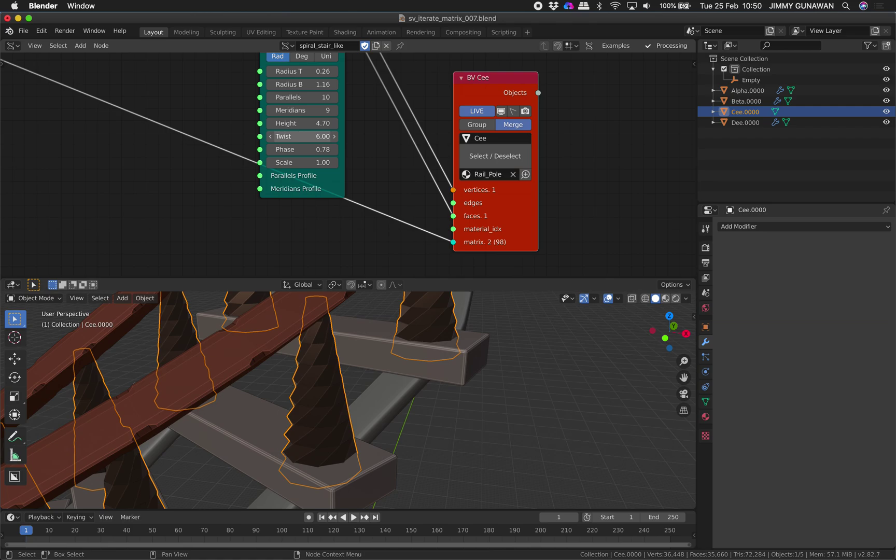
Deselect the poles and slim their bases by setting the Cylinder node's Radius B to 0.38
scroll(388, 387, "down", 6)
key("alt+a")
middle_click_drag(371, 346, 400, 362, "shift")
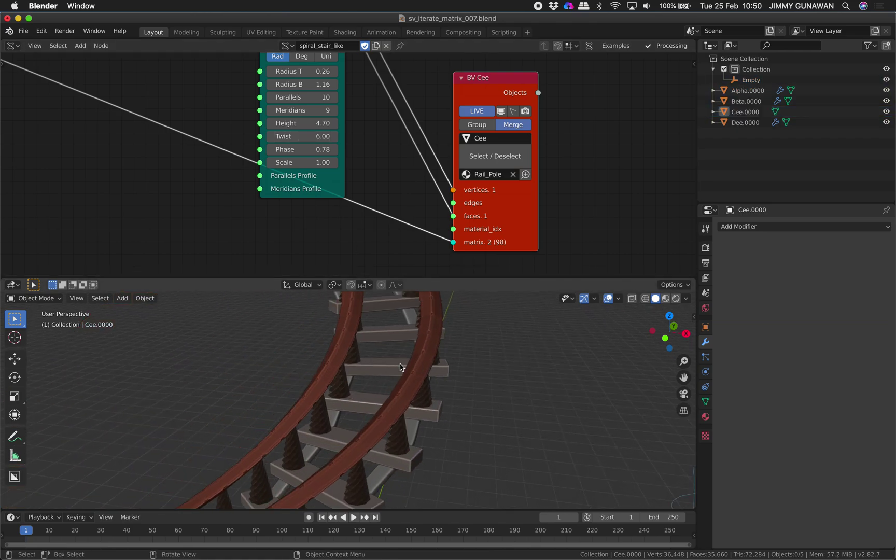
left_click_drag(311, 84, 282, 84)
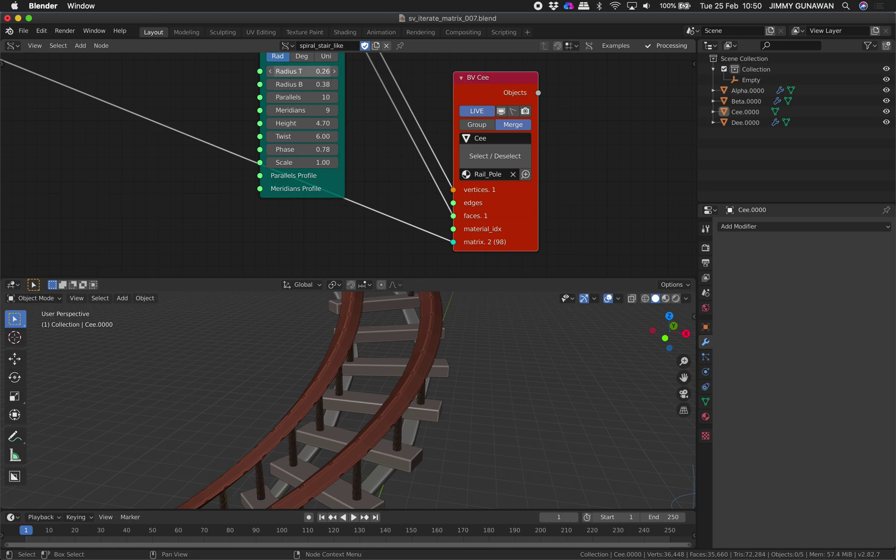
Tidy the pole branch by moving its Cylinder and BV Cee nodes higher and closer together
scroll(317, 199, "down", 3)
middle_click_drag(309, 161, 328, 164)
middle_click_drag(309, 80, 302, 149)
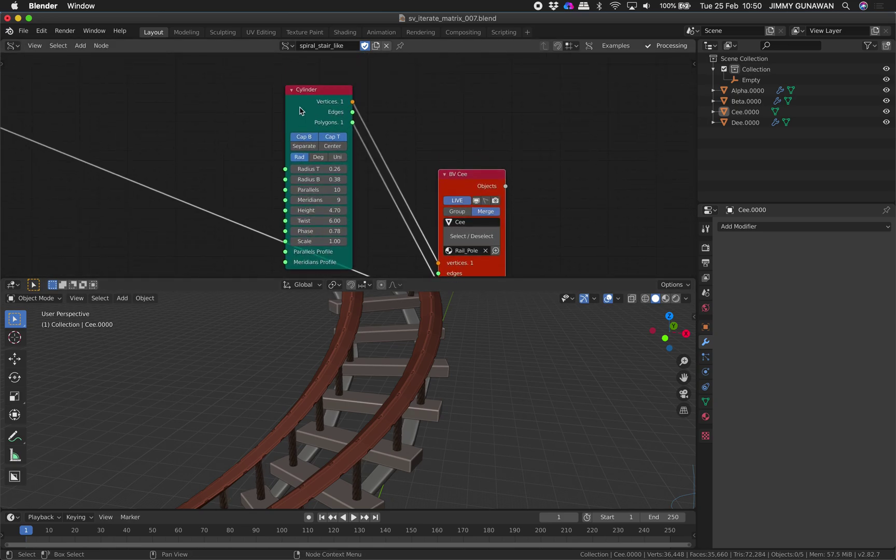
left_click_drag(299, 107, 301, 91)
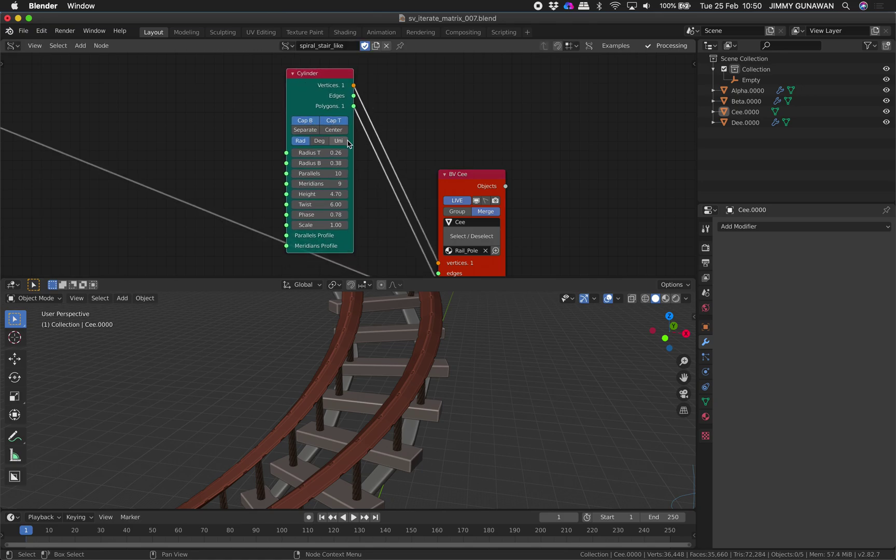
left_click_drag(463, 182, 419, 153)
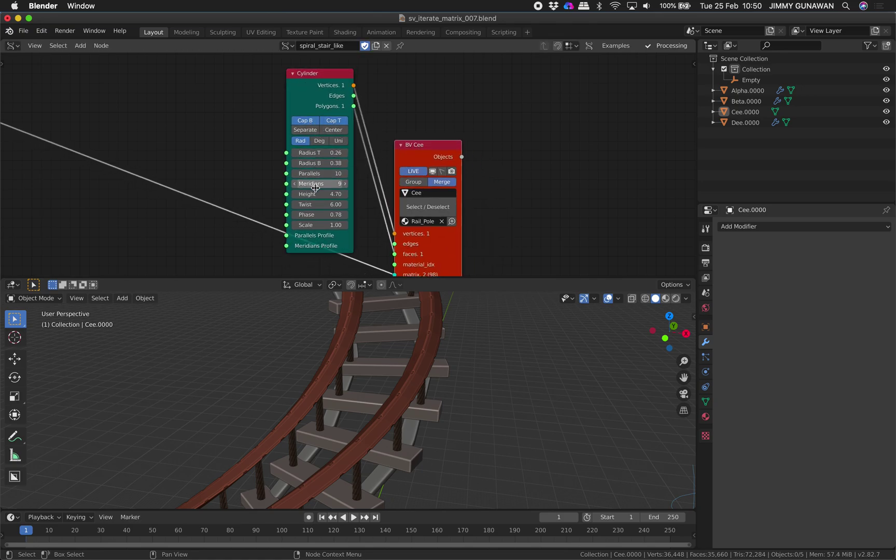
left_click_drag(305, 103, 311, 69)
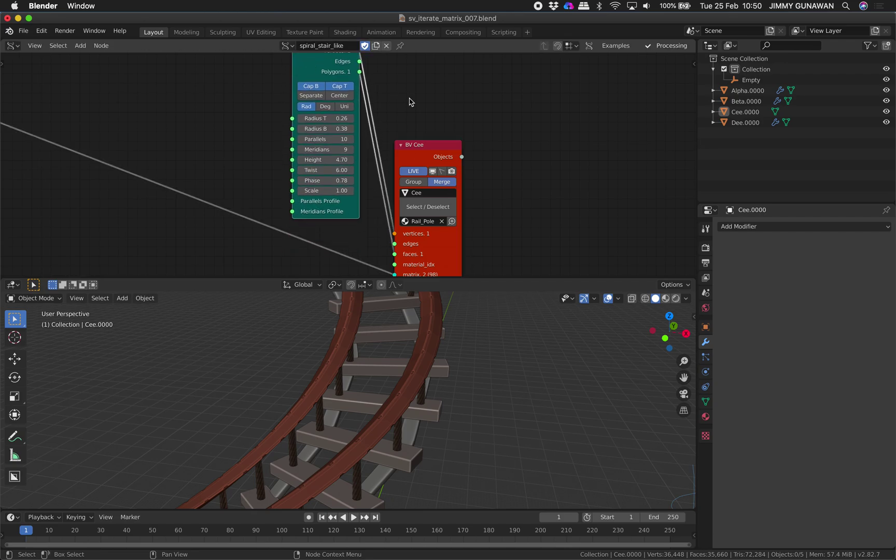
left_click_drag(423, 144, 441, 117)
Review the whole spiral staircase together with an overview of the complete node tree
scroll(296, 209, "up", 2)
middle_click_drag(259, 228, 207, 191)
scroll(379, 399, "down", 6)
middle_click_drag(379, 399, 424, 354)
scroll(319, 210, "down", 4)
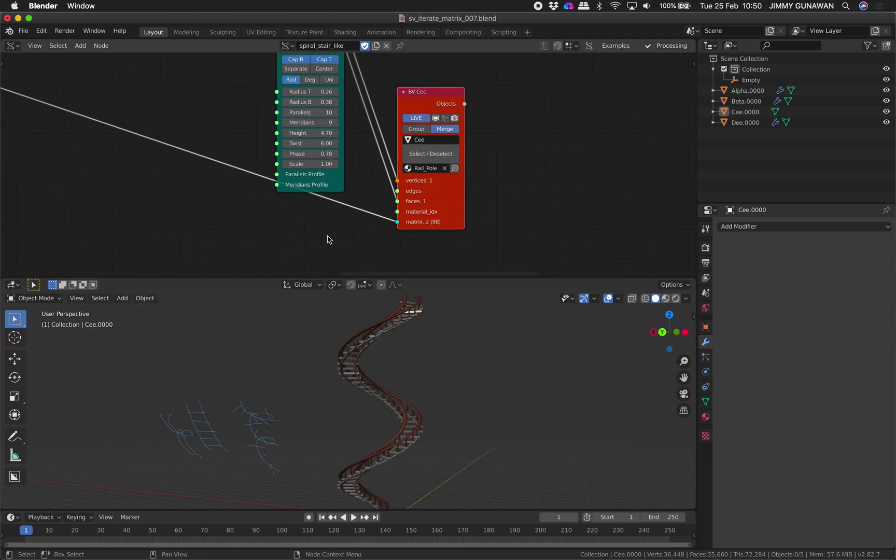
scroll(241, 198, "down", 8)
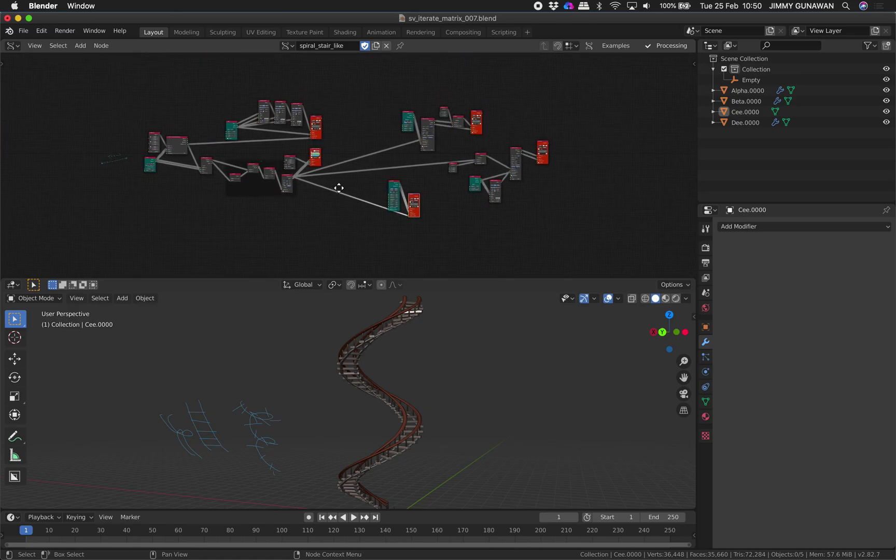
middle_click_drag(361, 136, 369, 150)
middle_click_drag(420, 356, 400, 400)
scroll(304, 178, "up", 1)
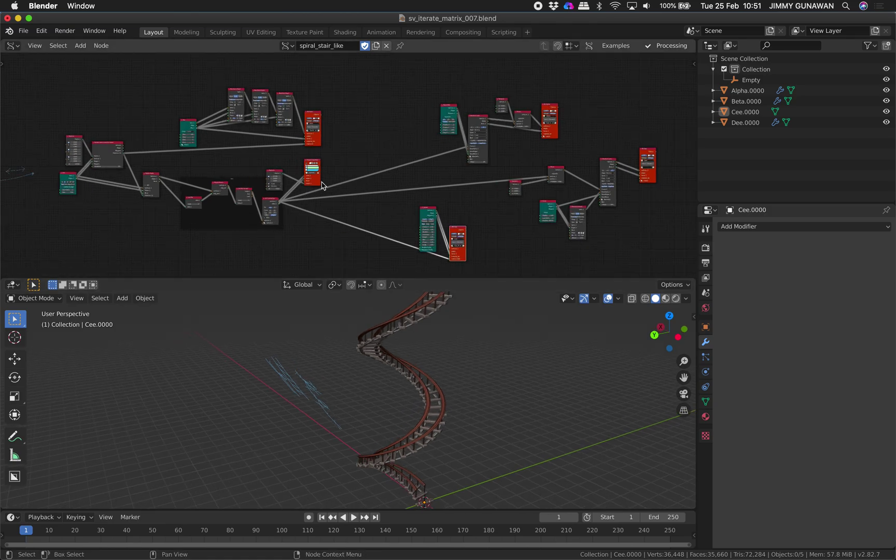
Make the window full screen and examine the Line, Matrix in, Iterate matrix transformation and Matrix Apply nodes that start the tree
left_click(29, 18)
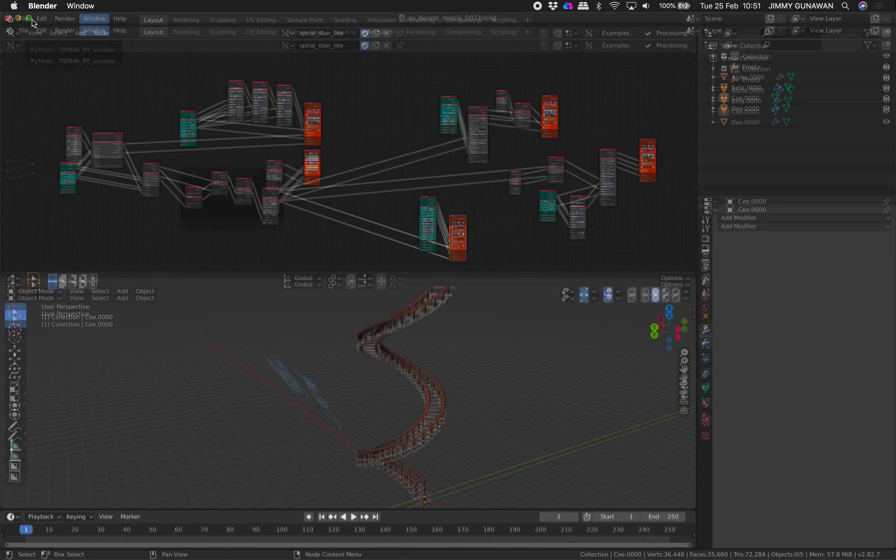
middle_click_drag(410, 388, 359, 390)
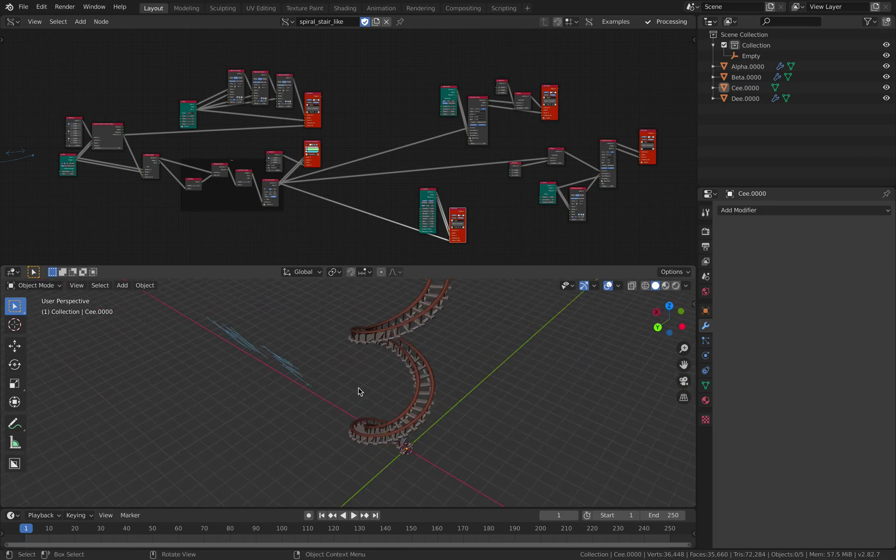
scroll(269, 153, "up", 2)
middle_click_drag(269, 154, 452, 122)
scroll(352, 129, "up", 3)
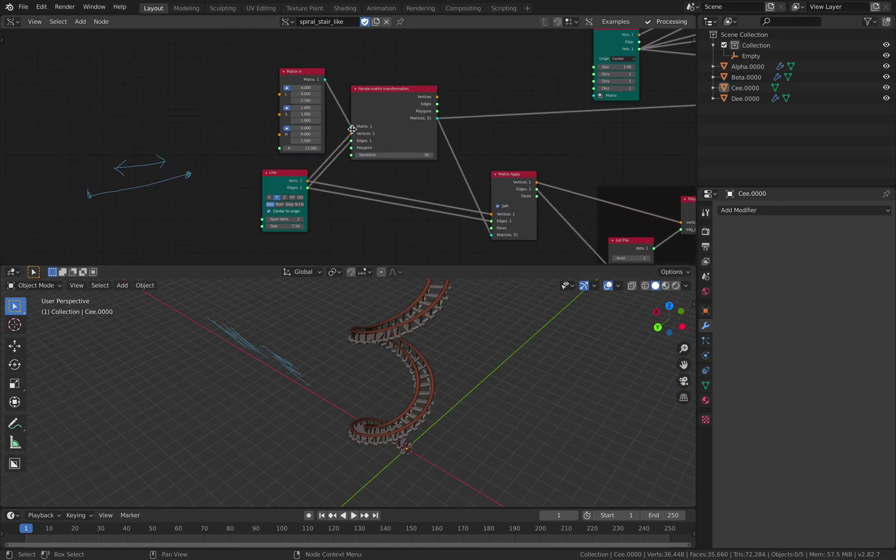
scroll(337, 134, "up", 1)
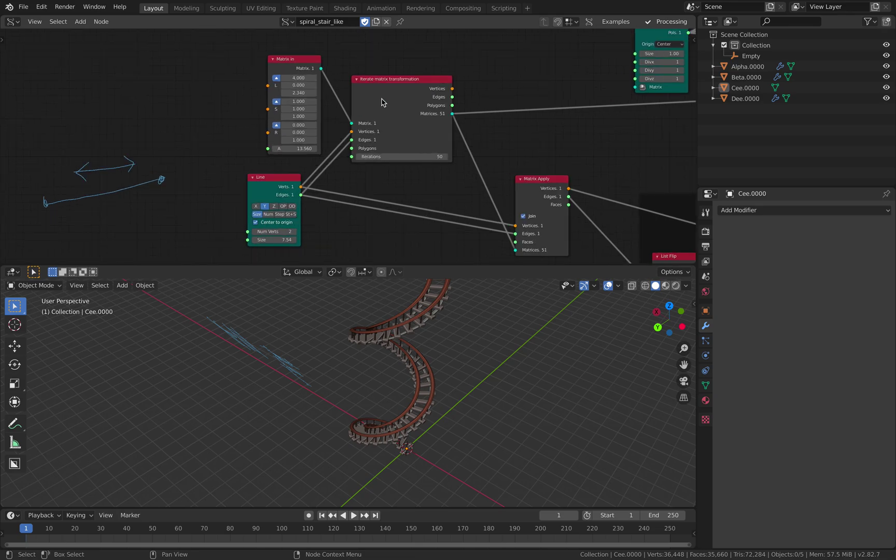
scroll(294, 160, "down", 2)
middle_click_drag(407, 176, 194, 149)
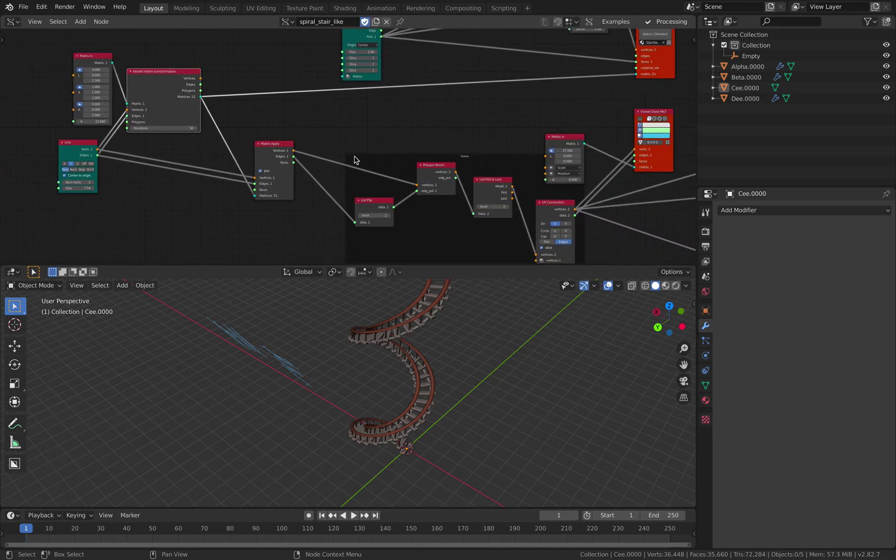
Reposition the Matrix in and Viewer Draw Mk3 nodes beside the UV Connection node and turn on the viewer's preview of the extracted rail lines
middle_click_drag(486, 149, 347, 128)
scroll(342, 133, "up", 1)
left_click_drag(434, 115, 463, 72)
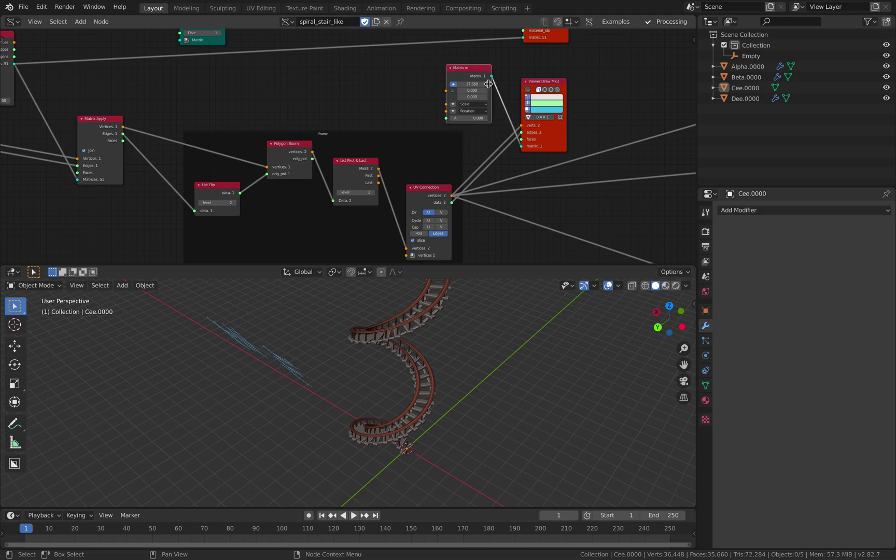
left_click_drag(532, 90, 540, 85)
Examine the previewed rail lines beside the staircase and follow the nodes from the iterated line through the rail extraction to the tread branch
middle_click_drag(373, 414, 320, 431)
middle_click_drag(300, 330, 235, 342)
scroll(156, 179, "down", 5)
middle_click_drag(150, 168, 311, 182)
scroll(212, 86, "up", 1)
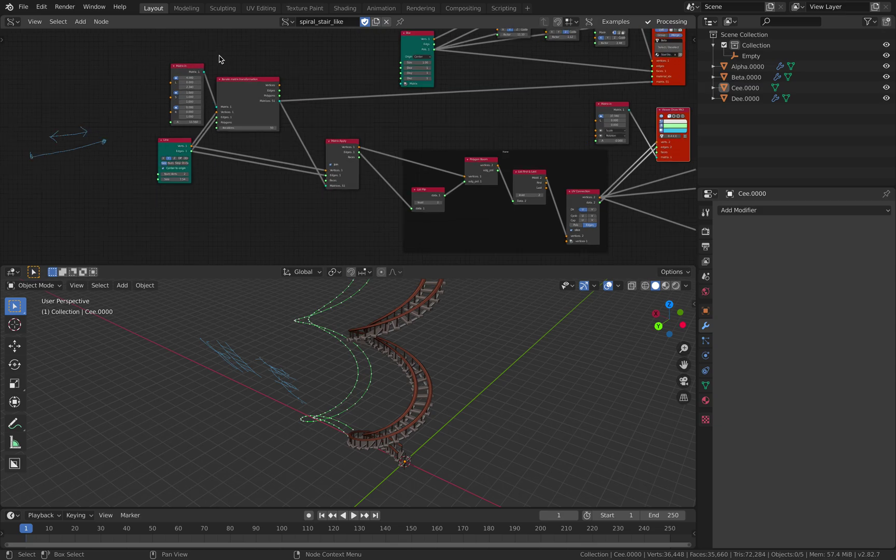
middle_click_drag(328, 188, 227, 188)
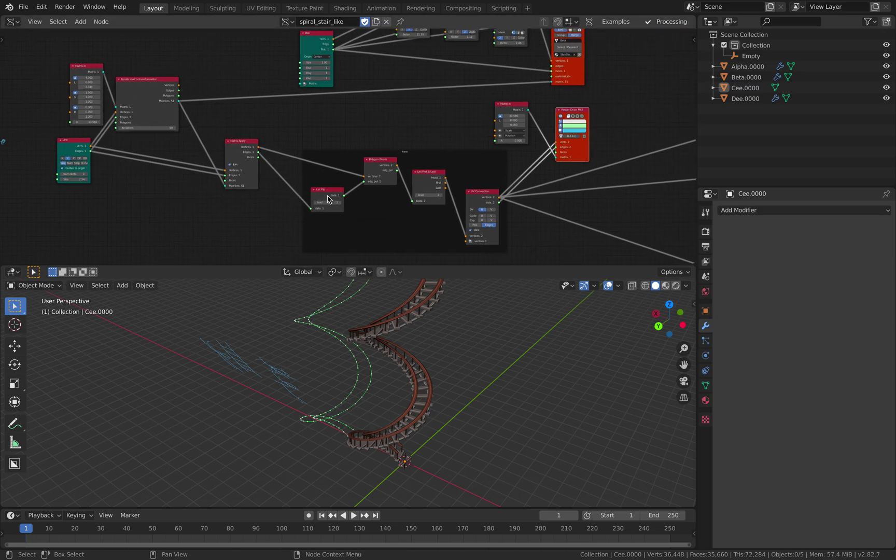
middle_click_drag(405, 102, 302, 156)
middle_click_drag(354, 382, 394, 372)
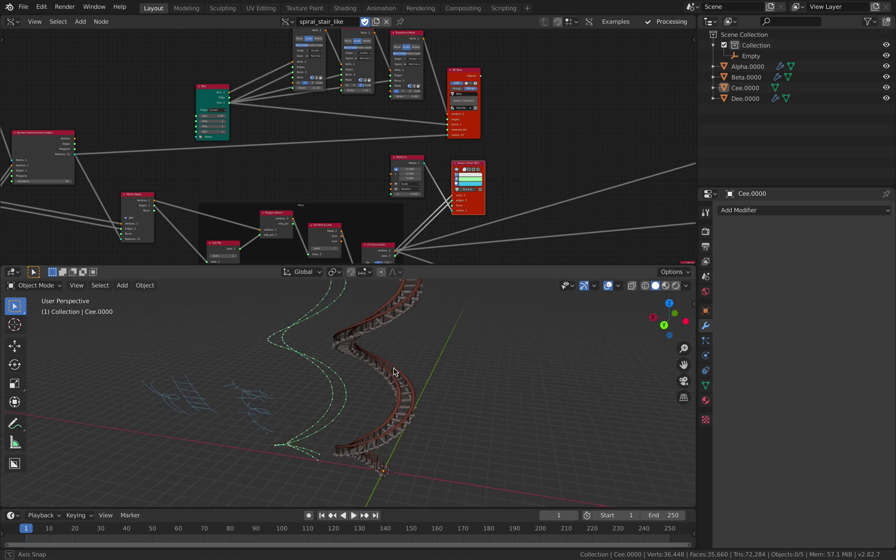
Examine the previewed rail lines and the spiral staircase from several angles, along with an overview of the whole node tree
scroll(363, 389, "up", 2)
middle_click_drag(336, 405, 382, 379, "shift")
scroll(382, 379, "up", 3)
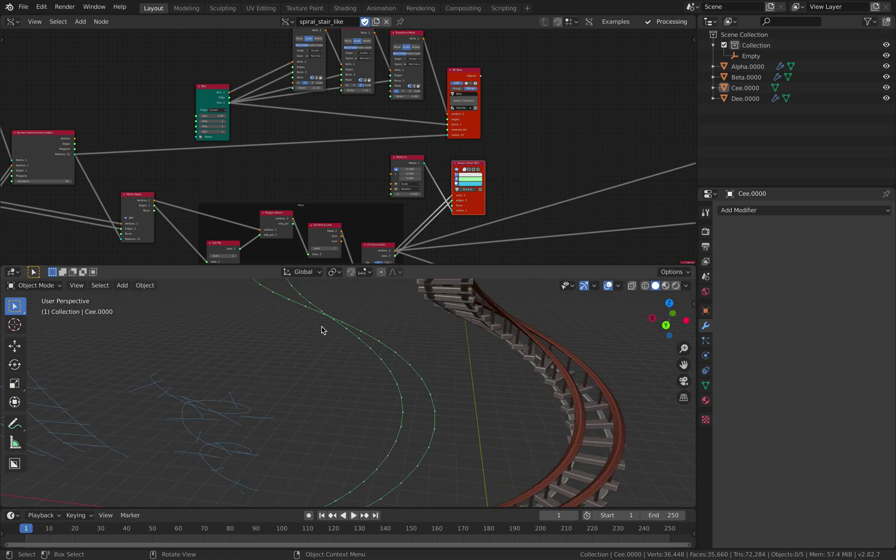
middle_click_drag(321, 330, 412, 359)
middle_click_drag(352, 332, 413, 340)
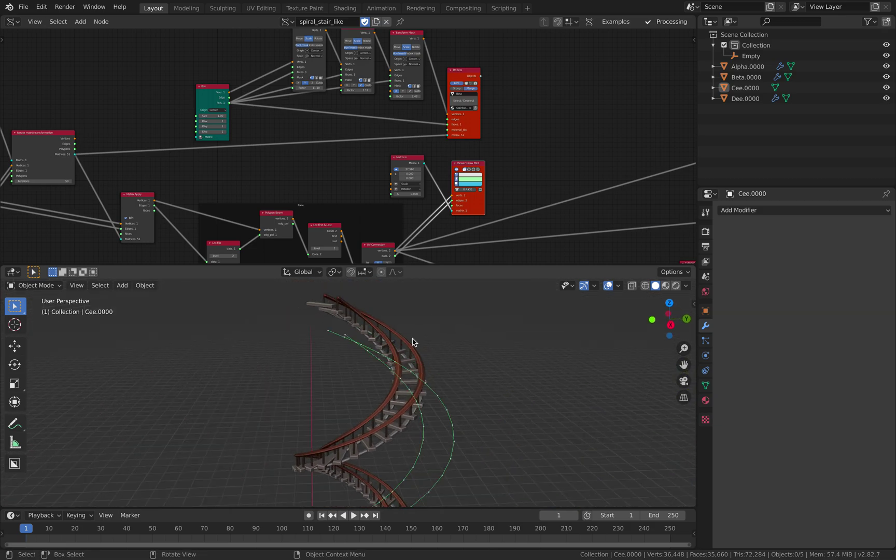
scroll(466, 156, "down", 10)
middle_click_drag(446, 153, 385, 129)
scroll(239, 127, "up", 3)
scroll(414, 127, "down", 2)
mouse_move(413, 362)
middle_mouse_down()
mouse_move(386, 367)
mouse_move(502, 362)
mouse_move(376, 406)
mouse_move(315, 389)
mouse_move(419, 377)
middle_mouse_up()
scroll(378, 402, "up", 4)
Select the poles and the treads in turn on the staircase and look through the available export formats
left_click(387, 387)
left_click(389, 386)
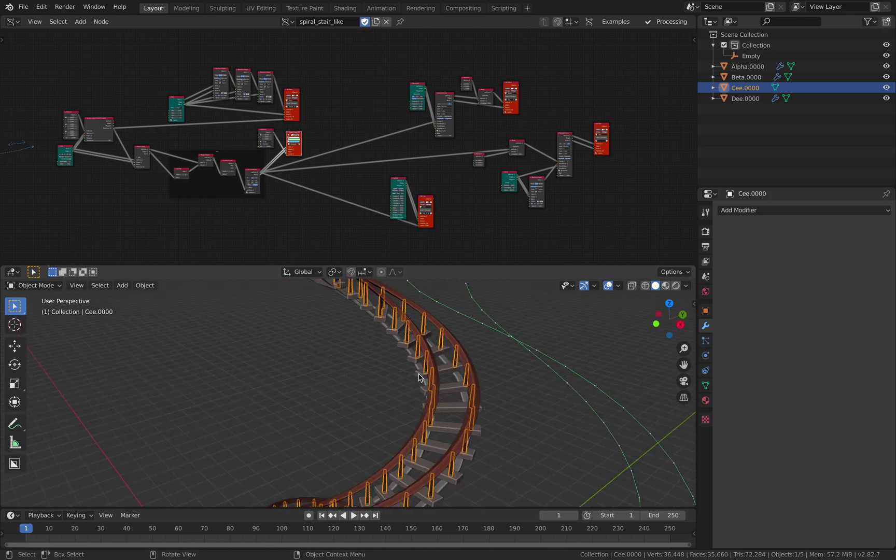
left_click(445, 377)
scroll(445, 377, "down", 4)
left_click(23, 7)
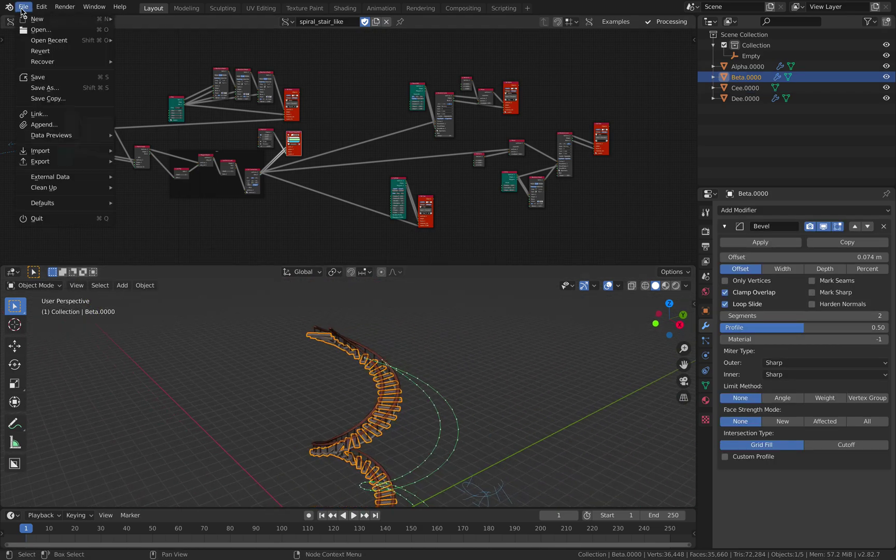
mouse_move(71, 162)
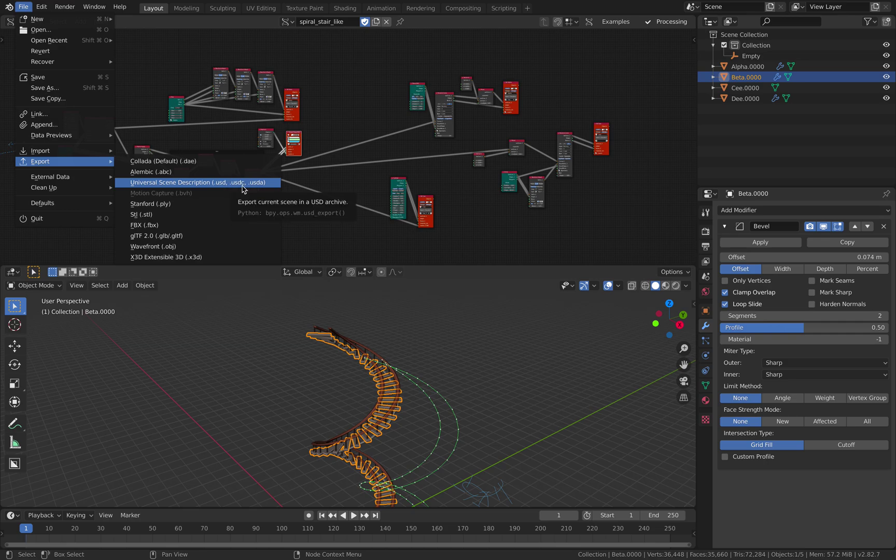
Select all objects in the scene, keeping the whole staircase in view
middle_click_drag(392, 420, 421, 430)
key("a")
key("a")
middle_click_drag(413, 390, 398, 340, "shift")
scroll(394, 374, "down", 2)
key("a")
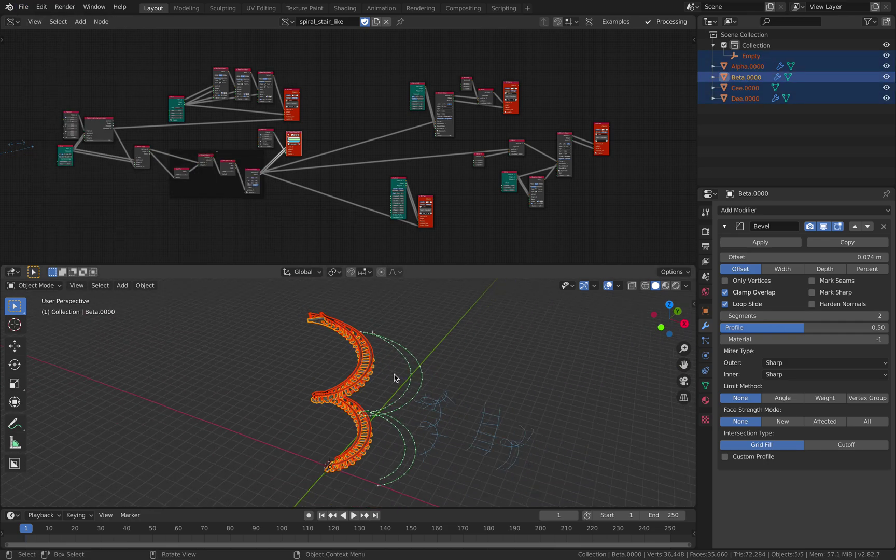
Export the selected objects as Universal Scene Description file sv_iterate_matrix_007.usdc on the Desktop, with Selection Only, UV Maps, Normals and Materials enabled
left_click(23, 7)
mouse_move(71, 161)
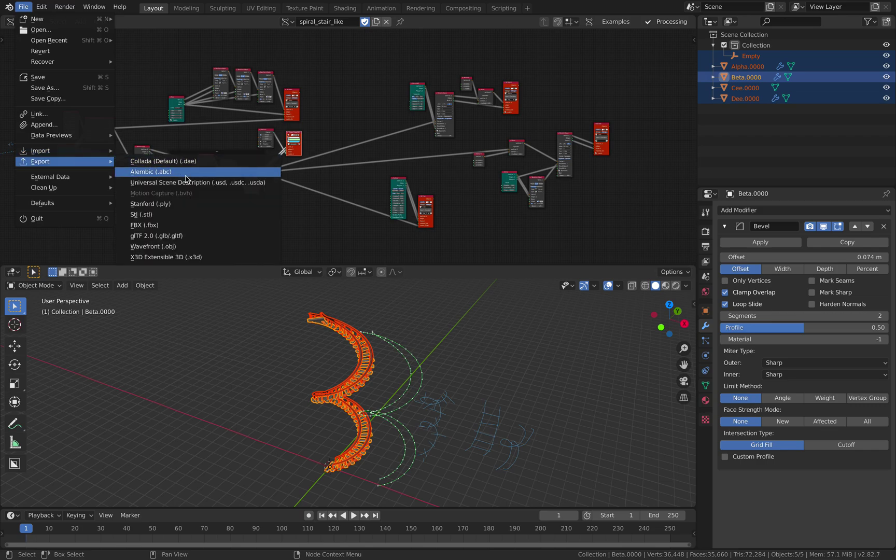
left_click(212, 182)
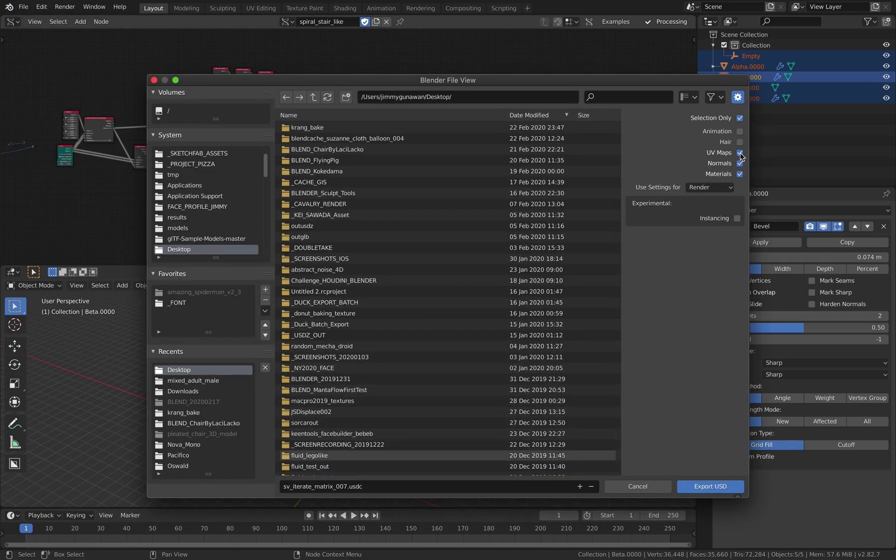
left_click(697, 485)
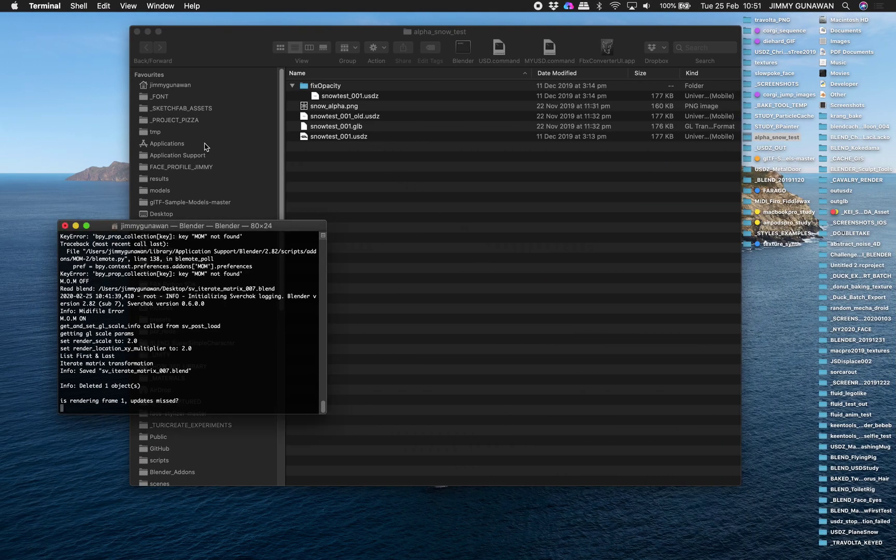
Switch to Finder and preview sv_iterate_matrix_007.usdc from the Desktop folder, inspecting the exported staircase up close and from another angle
left_click(202, 181)
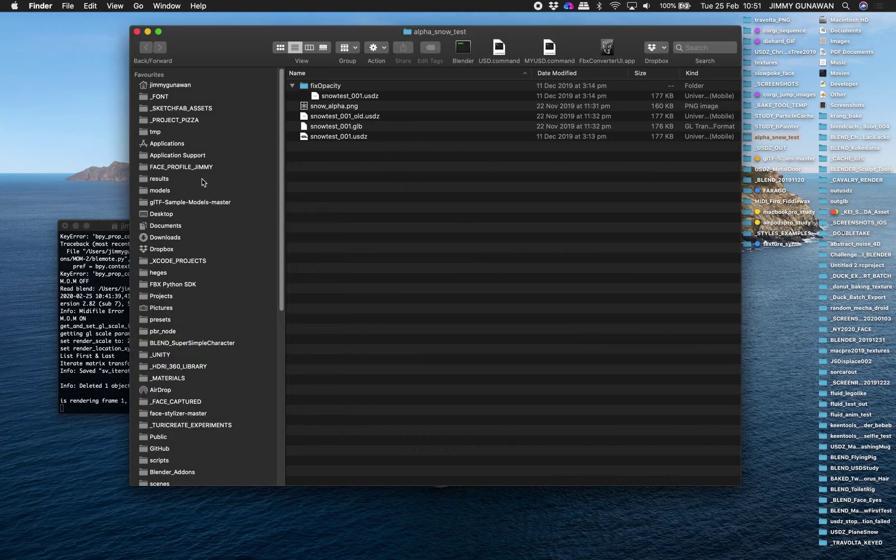
left_click(187, 217)
left_click(346, 89)
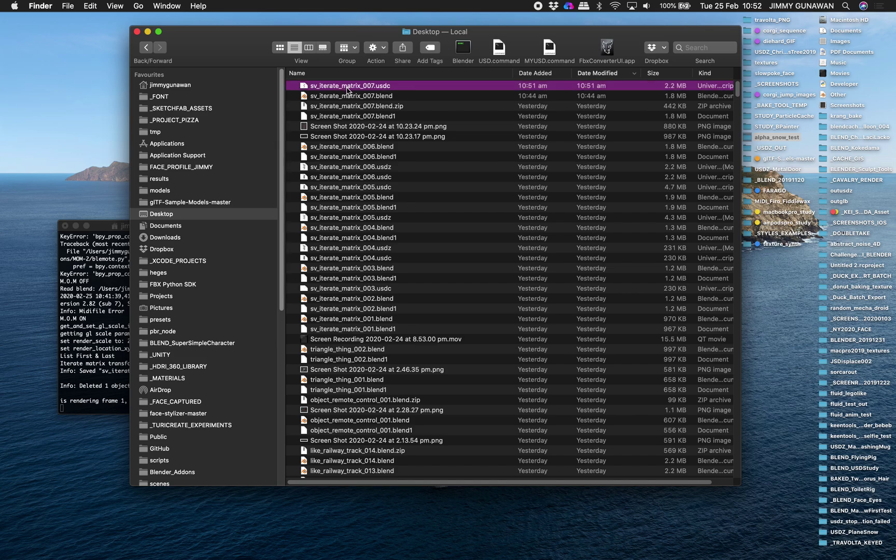
key("space")
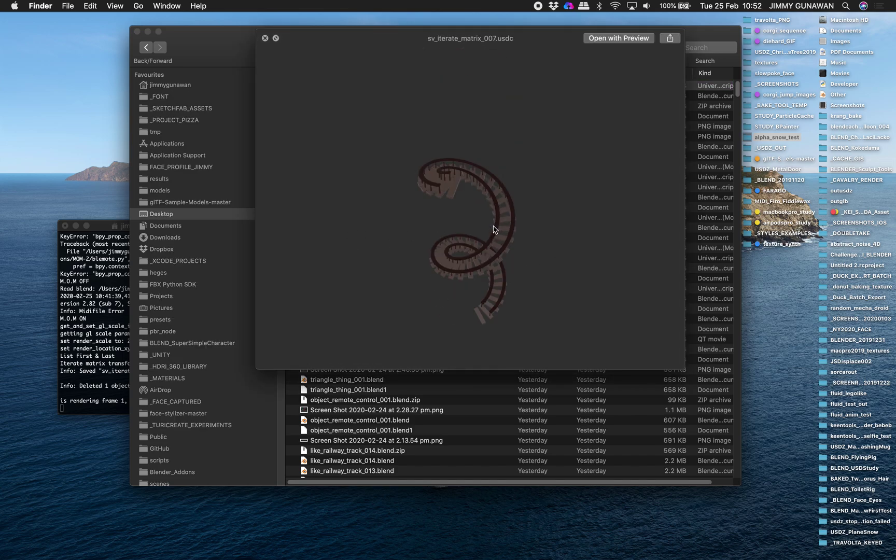
scroll(498, 213, "up", 10)
scroll(499, 213, "down", 4)
left_click_drag(498, 213, 531, 188)
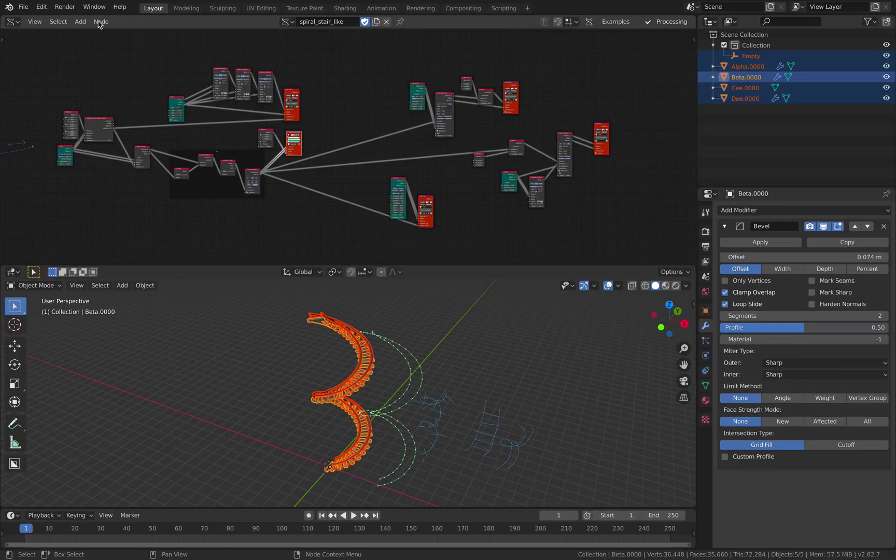
Back in Blender, search the add-ons preferences for "arch", read the listed entries in an enlarged window and close it
left_click(42, 6)
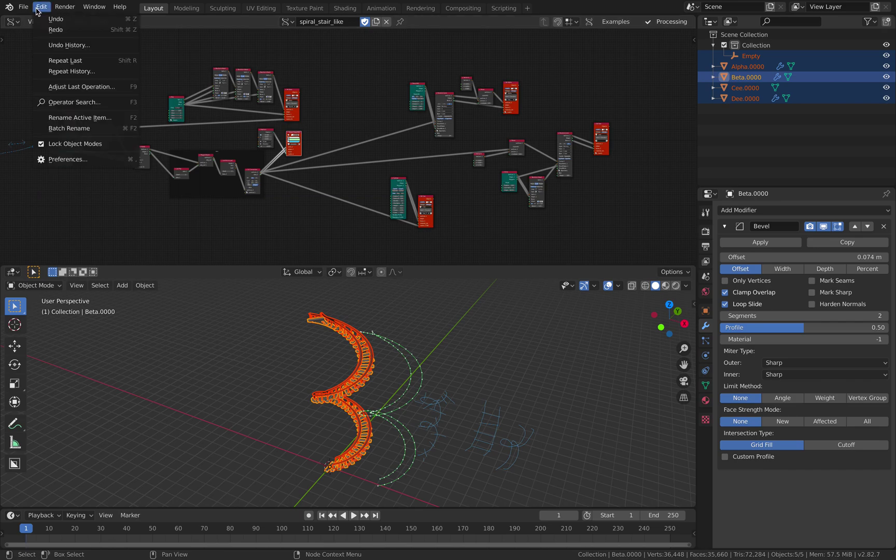
left_click(69, 159)
left_click(330, 64)
type("ar")
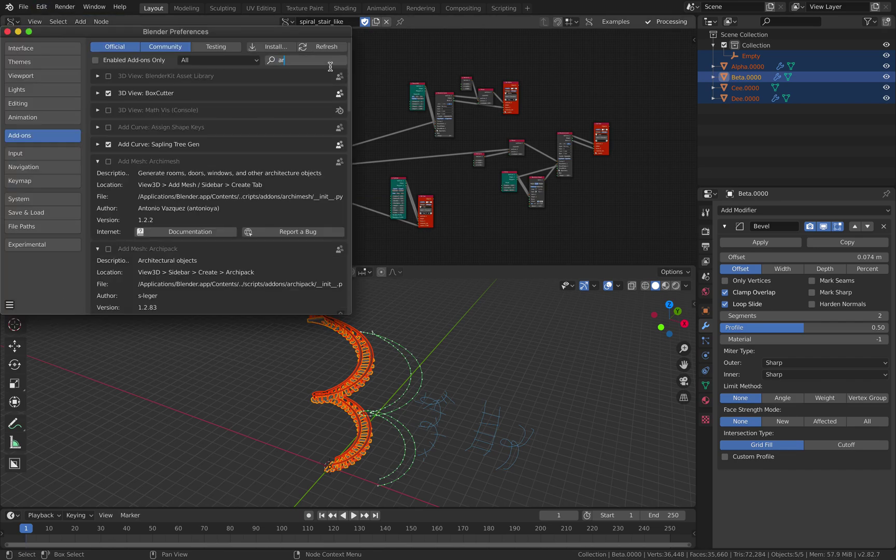
type("ch")
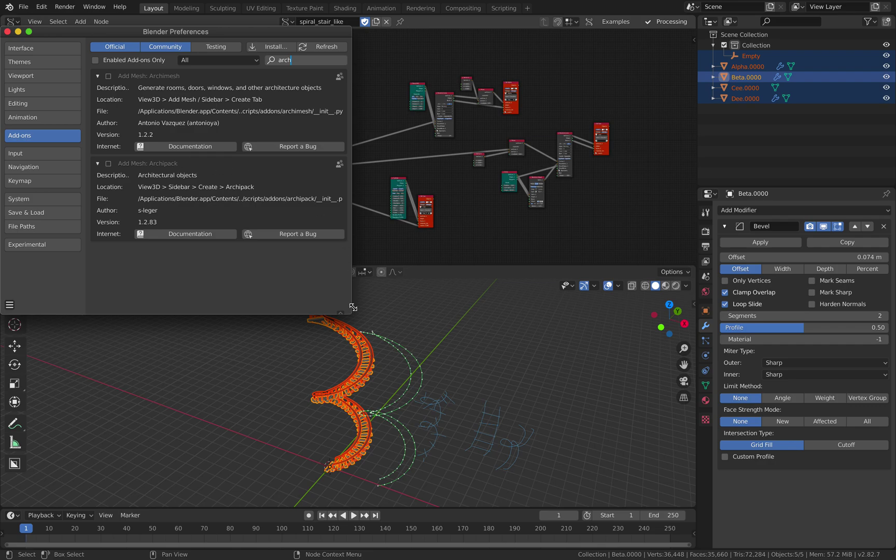
left_click_drag(353, 307, 448, 305)
left_click_drag(351, 35, 508, 82)
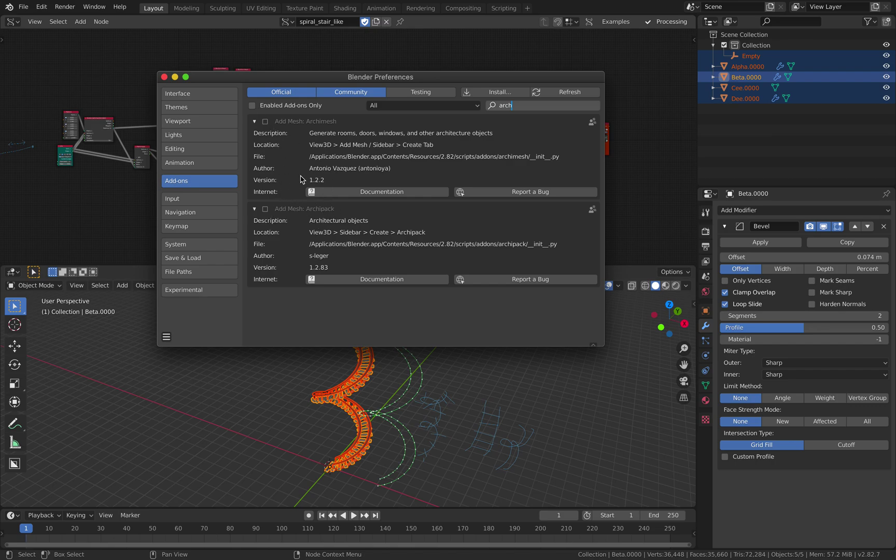
left_click(164, 77)
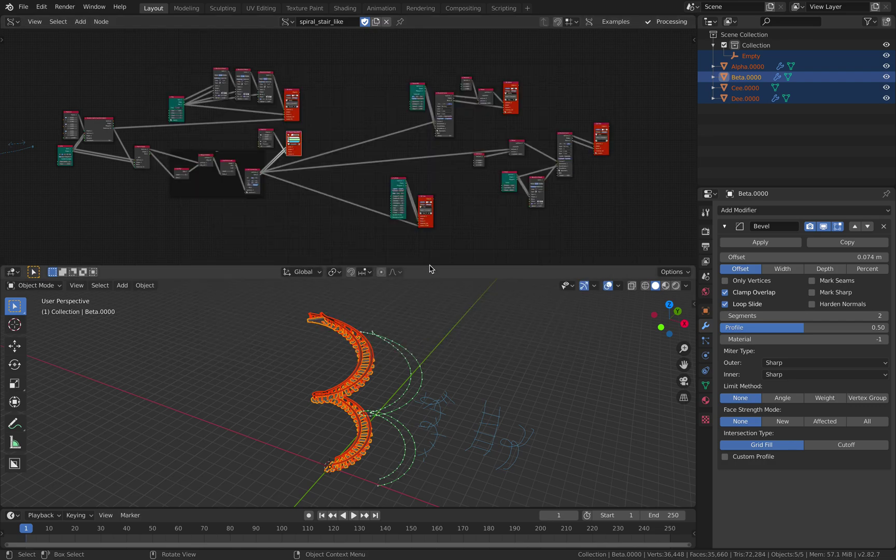
Enlarge the 3D viewport, review the staircase from different sides and select its handrail and its treads in turn
left_click_drag(429, 266, 429, 217)
middle_click_drag(394, 336, 326, 363)
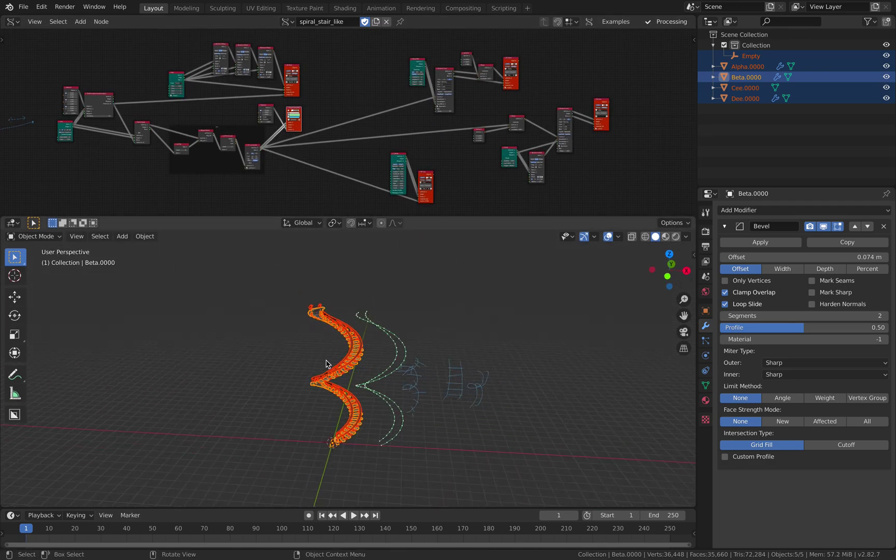
middle_click_drag(368, 474, 263, 385)
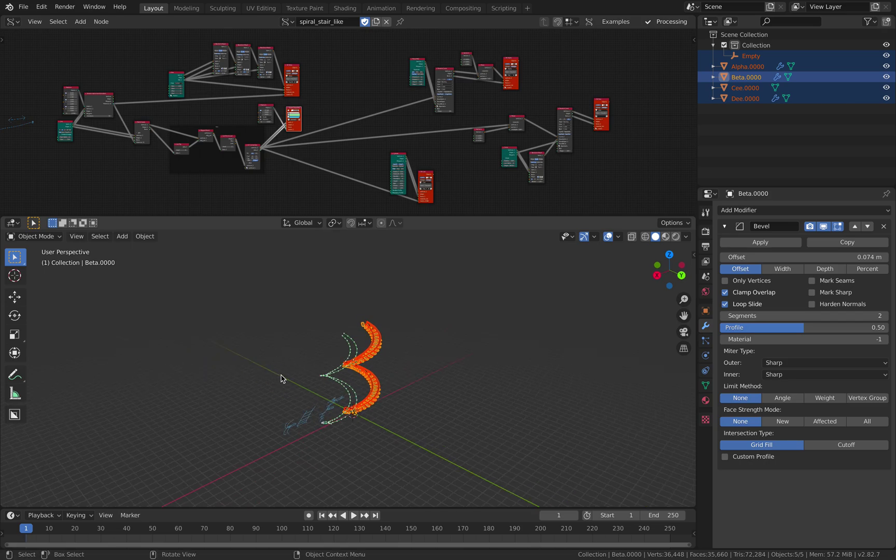
middle_click_drag(281, 379, 380, 357)
scroll(411, 371, "up", 4)
key("alt+a")
left_click(358, 335)
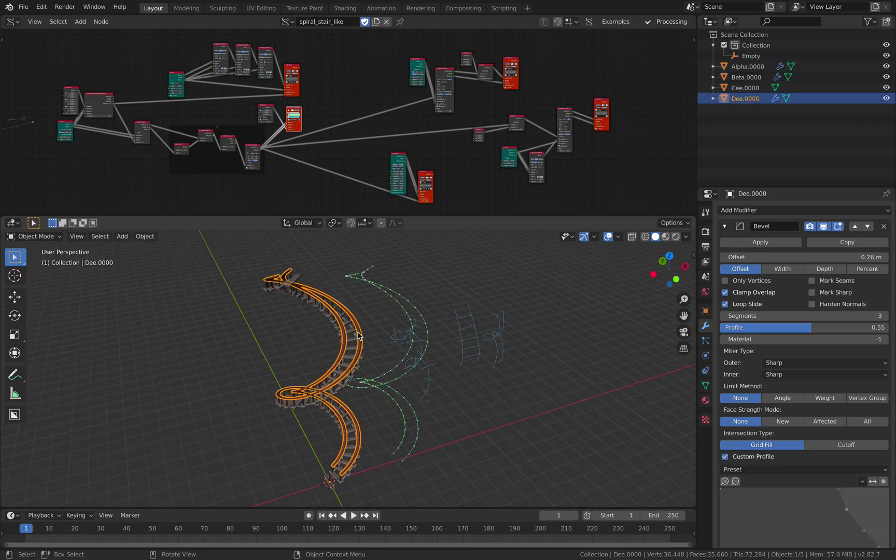
scroll(349, 319, "up", 3)
left_click(348, 320)
scroll(311, 124, "down", 3)
Enlarge the node editor and pick the Iterate matrix transformation node and the Matrix in node feeding it
middle_click_drag(310, 122, 328, 133)
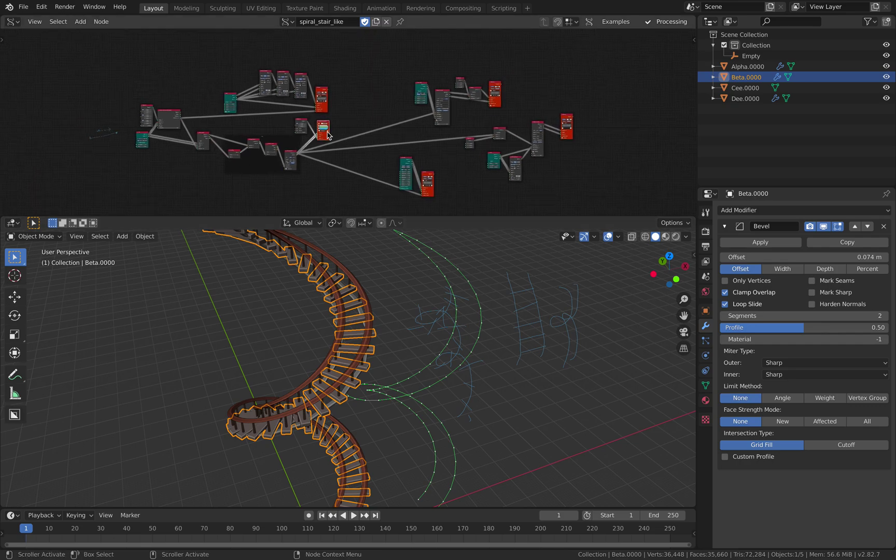
scroll(328, 136, "up", 2)
left_click_drag(326, 217, 324, 286)
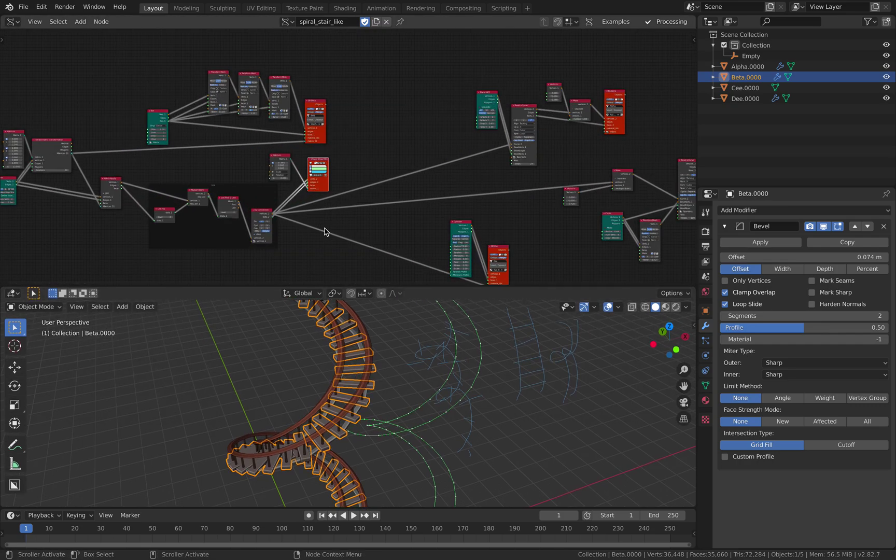
middle_click_drag(51, 97, 312, 112)
scroll(222, 122, "up", 2)
scroll(313, 112, "up", 1)
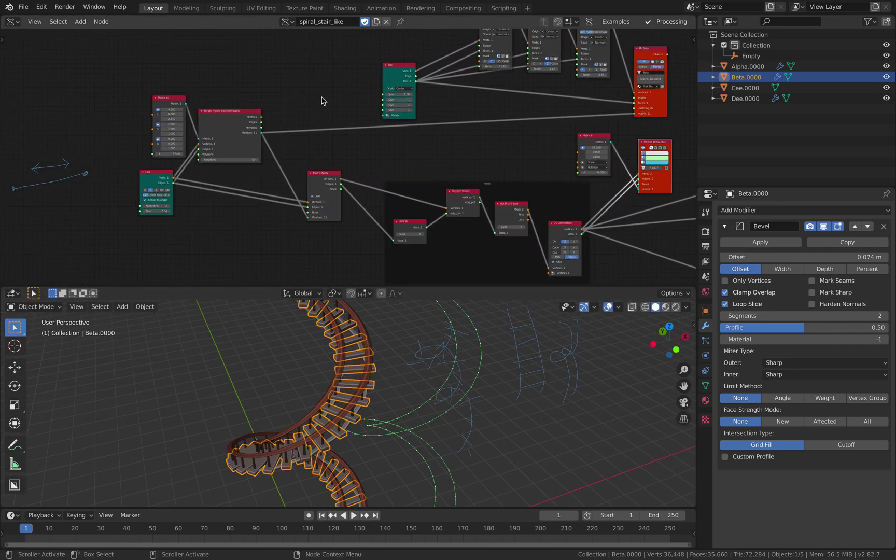
scroll(320, 101, "up", 2)
left_click_drag(209, 101, 214, 102)
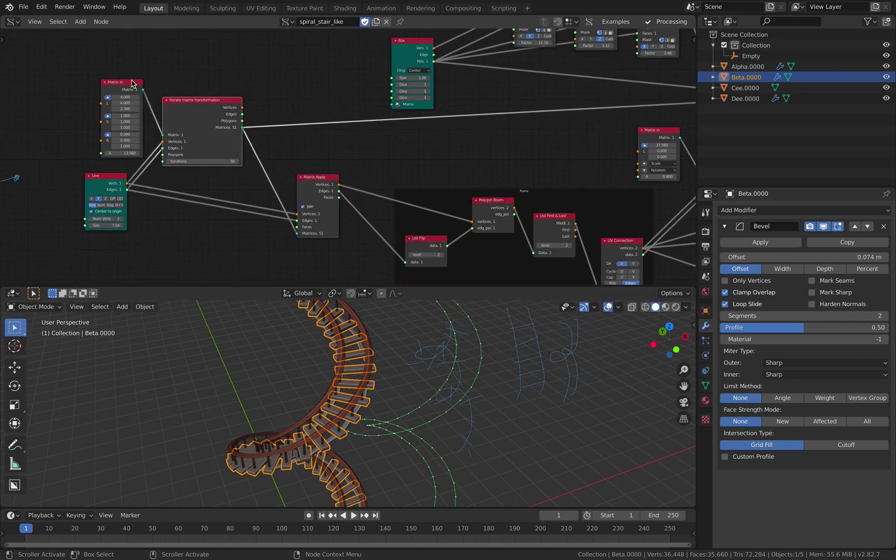
left_click(123, 81)
middle_click_drag(161, 127, 238, 121)
scroll(239, 121, "up", 3)
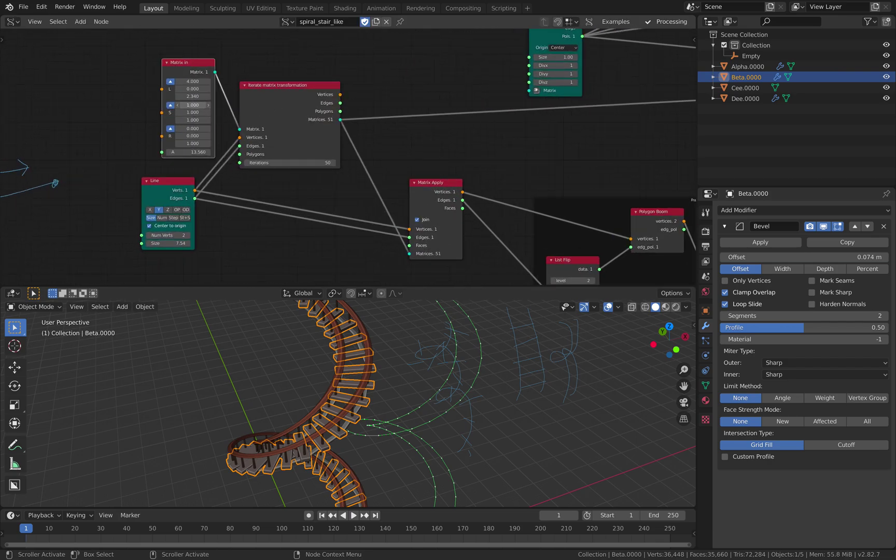
Try a different first scale value in the Matrix in node and restore it to 1
mouse_move(197, 107)
left_mouse_down()
mouse_move(213, 107)
mouse_move(197, 107)
left_mouse_up()
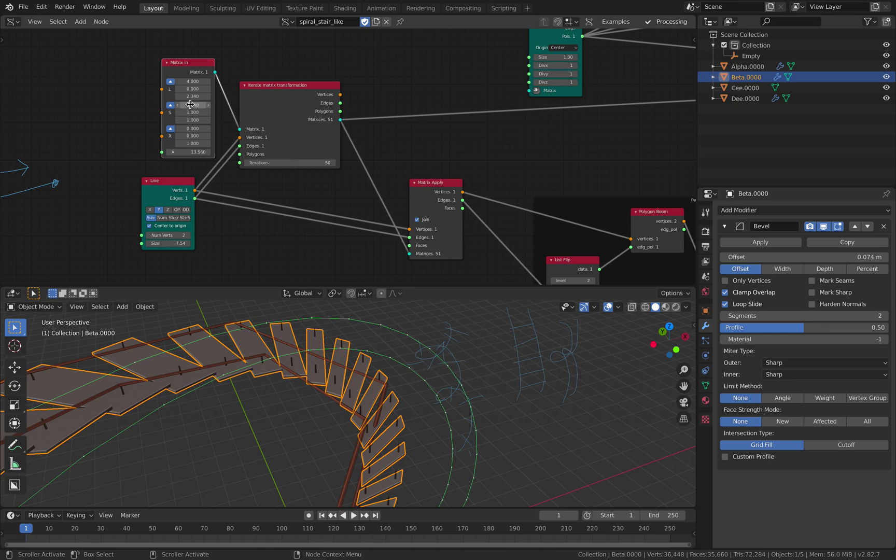
type("1")
key("Return")
middle_click_drag(200, 104, 199, 99)
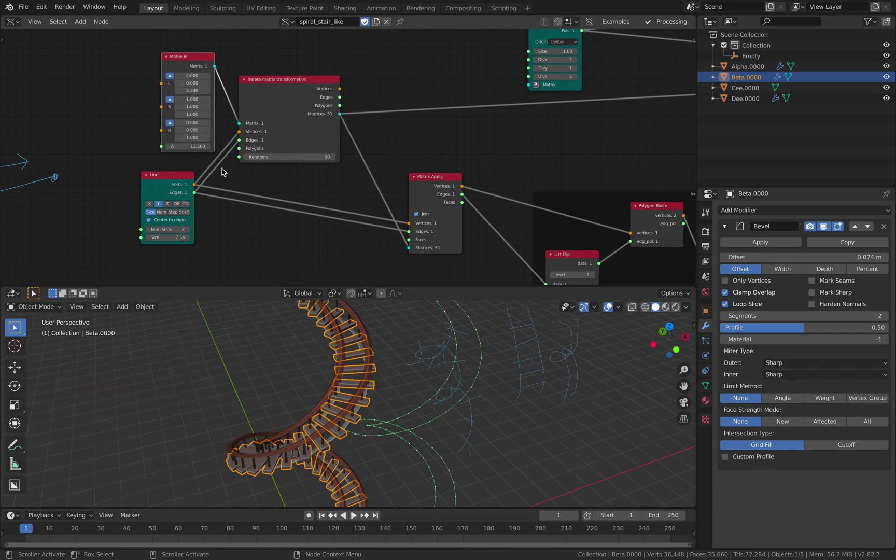
middle_click_drag(296, 353, 338, 359)
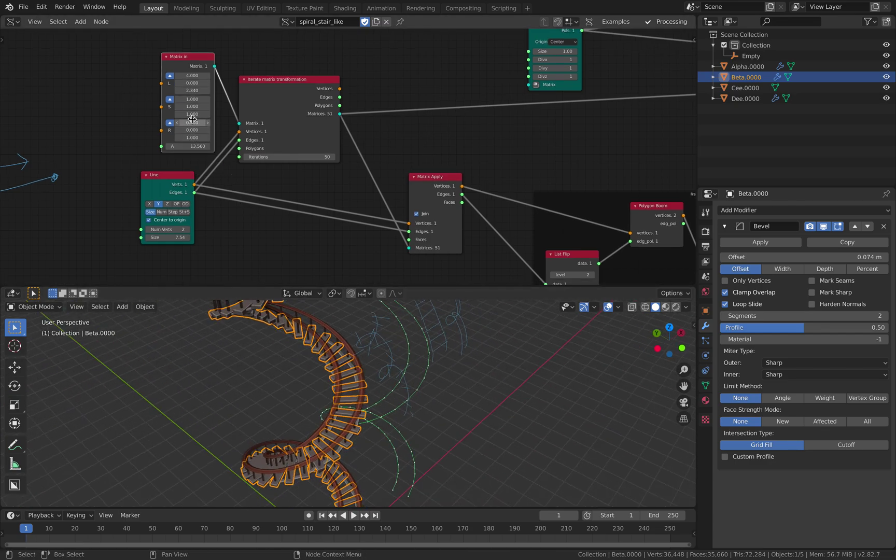
Set all three scale values of the Matrix in node to 0.5 and check the staircase
left_click_drag(194, 99, 191, 113)
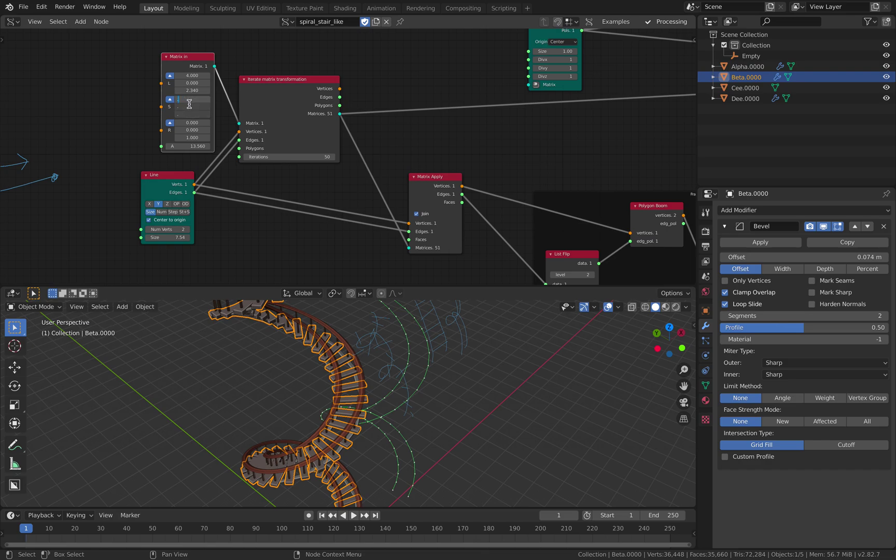
type("0.5")
key("Return")
middle_click_drag(391, 395, 357, 470)
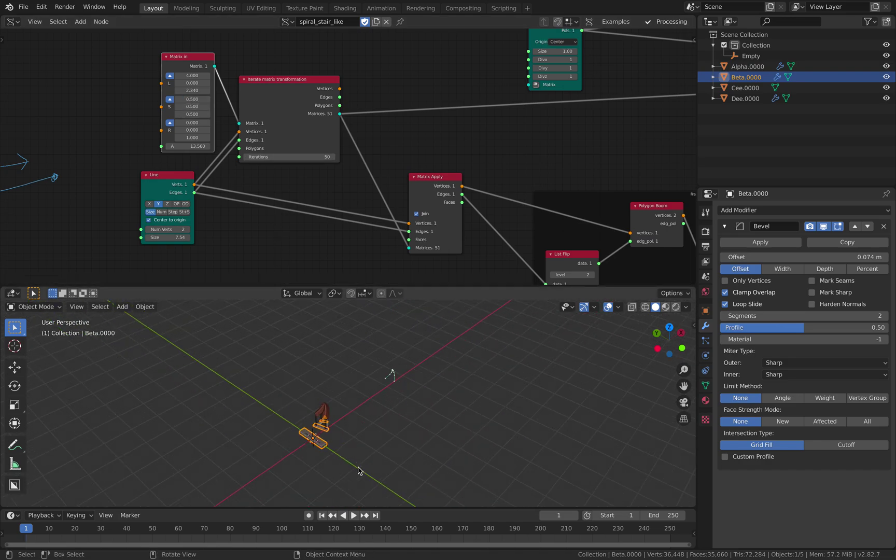
scroll(381, 397, "up", 5)
Set all three scale values of the Matrix in node to 0.8 and check the tapering staircase
left_click_drag(195, 101, 195, 114)
type("0.8")
key("Return")
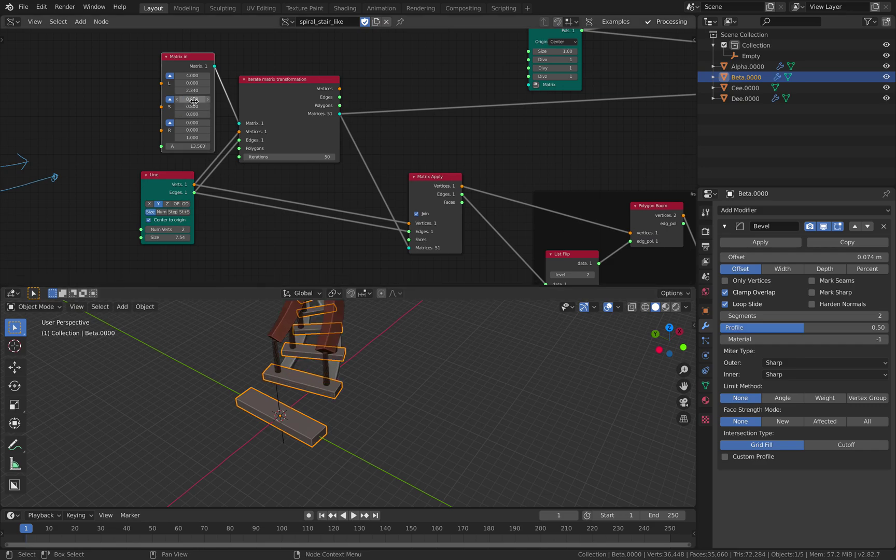
scroll(357, 394, "down", 4)
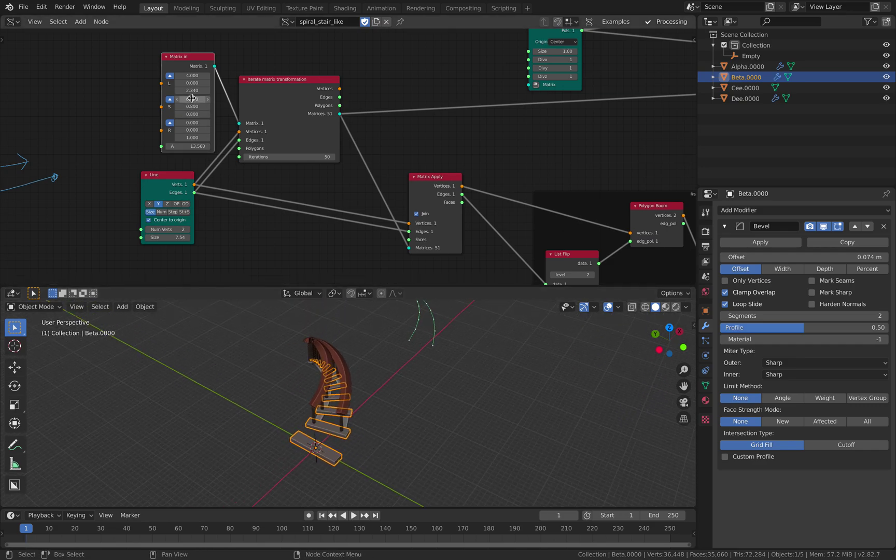
Try 0.8 for the first two rotation axis values of the Matrix in node and reset them to 0
left_click_drag(191, 99, 191, 129)
key("Return")
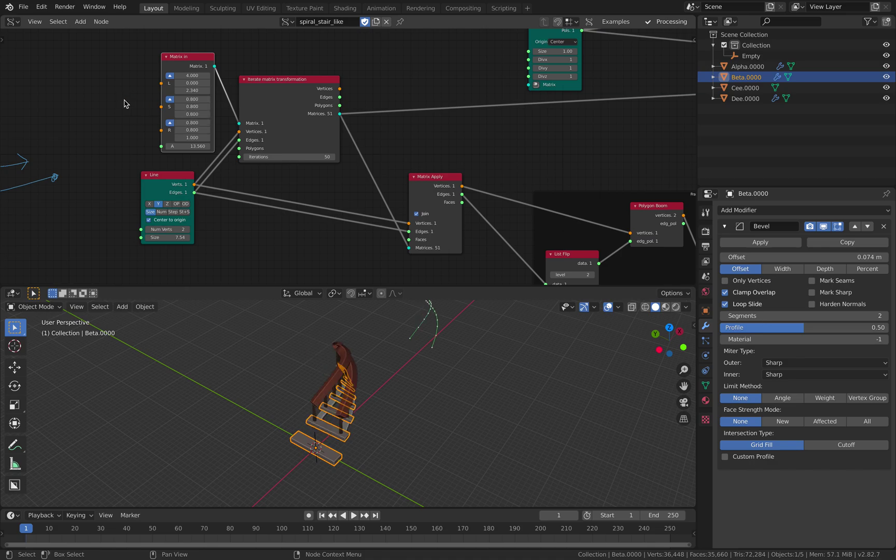
scroll(163, 116, "up", 1)
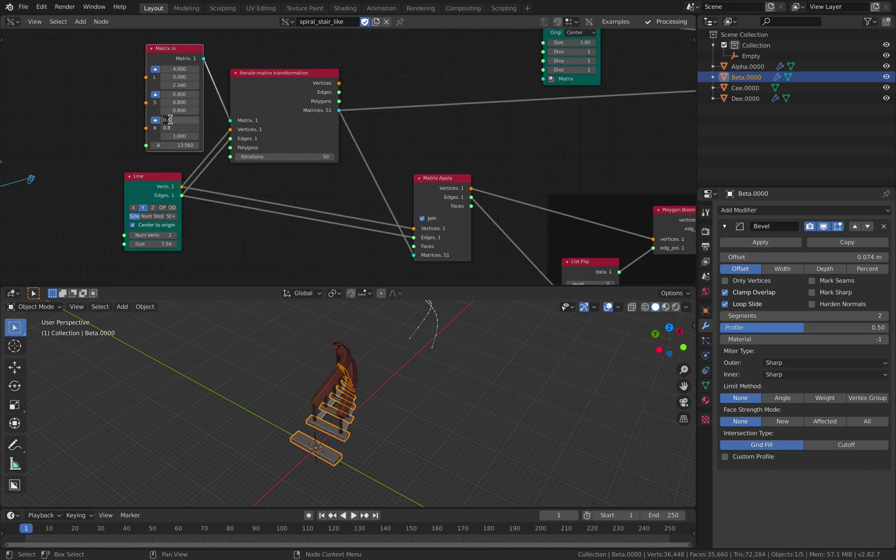
key("Return")
left_click_drag(180, 94, 179, 119)
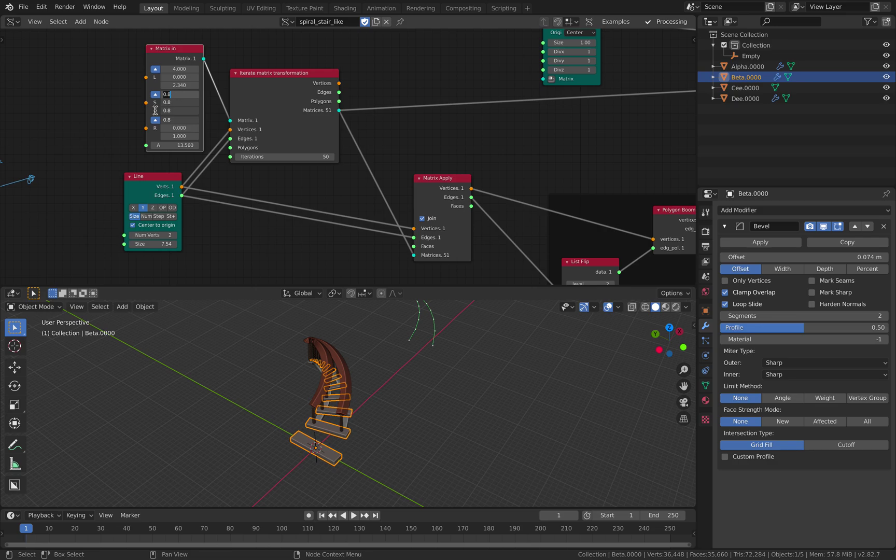
key("Return")
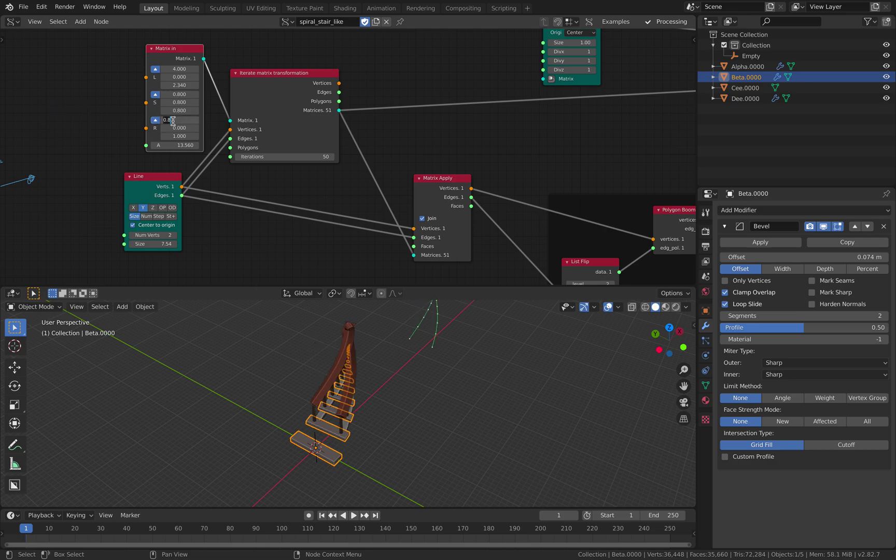
type("0")
key("Return")
Set all three scale values of the Matrix in node to 0.95
left_click(110, 112)
middle_click_drag(108, 111, 149, 146)
scroll(147, 145, "up", 4)
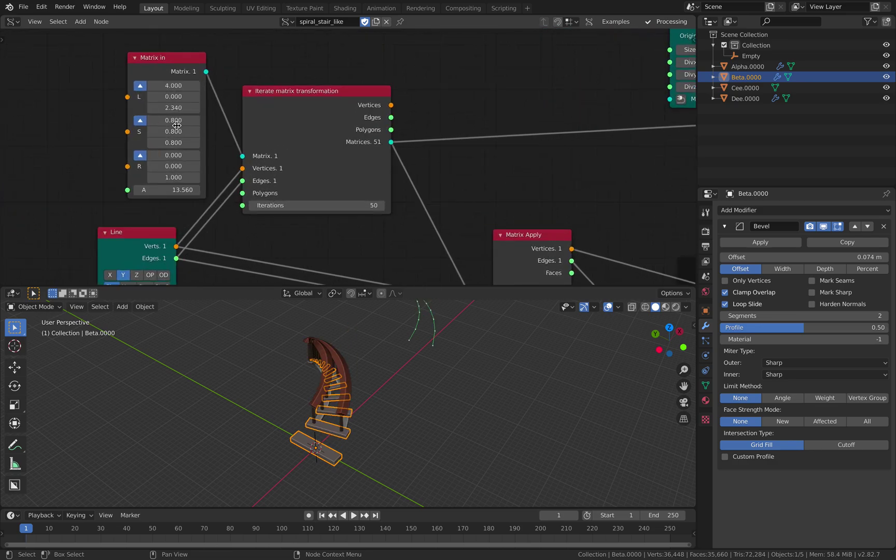
left_click_drag(177, 126, 174, 122)
key("Return")
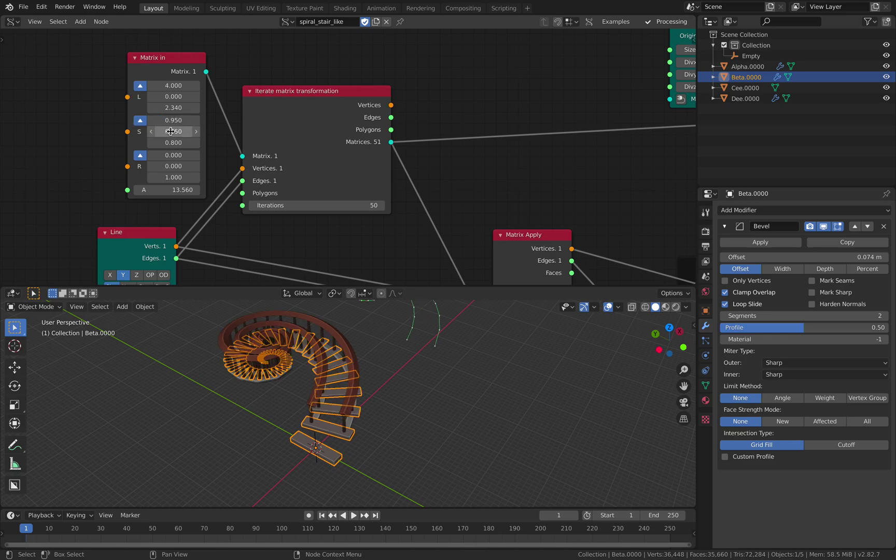
type("0.950")
Inspect the whole tapering spiral staircase from another angle and deselect all objects
scroll(388, 361, "down", 3)
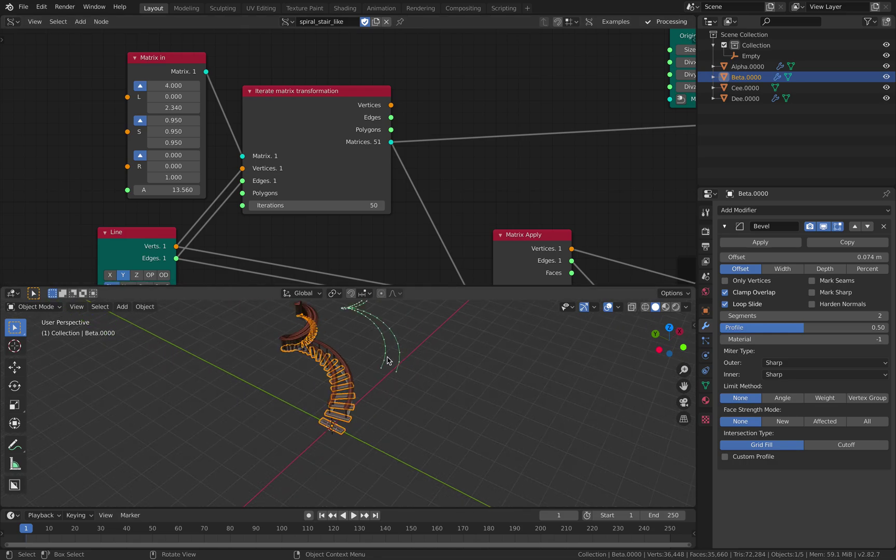
middle_click_drag(387, 361, 300, 394, "shift")
key("a")
key("a")
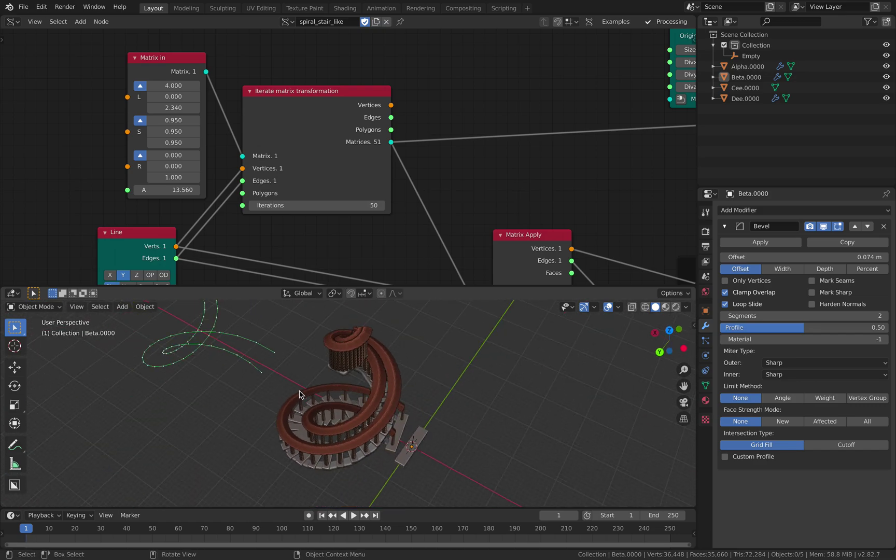